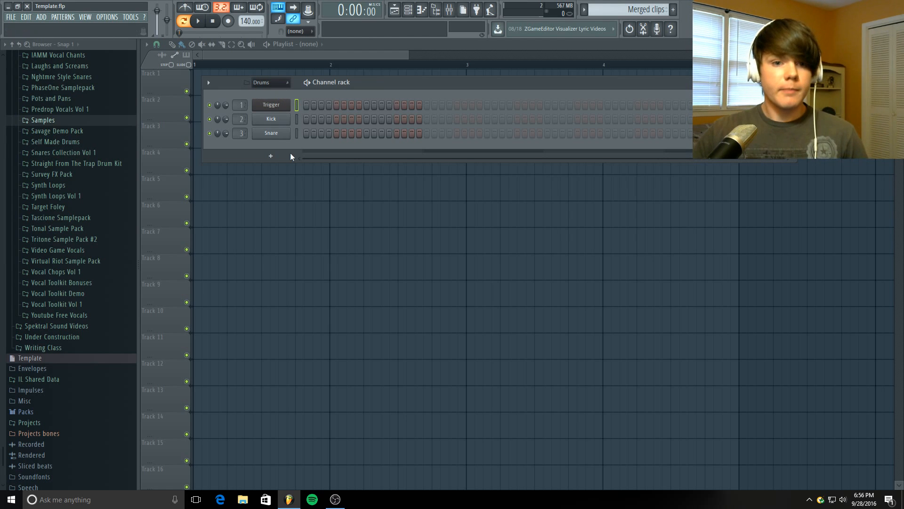
Show the mixer and select the Kick mixer track
click(450, 10)
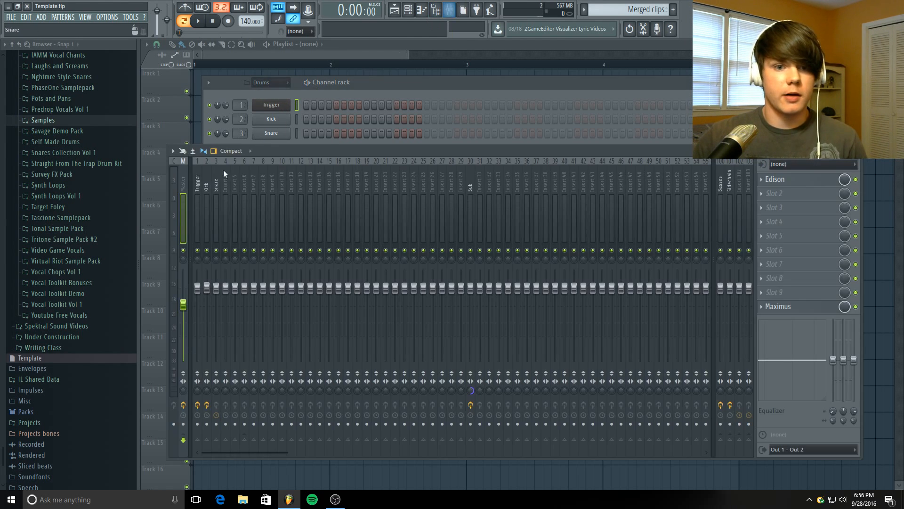
click(397, 85)
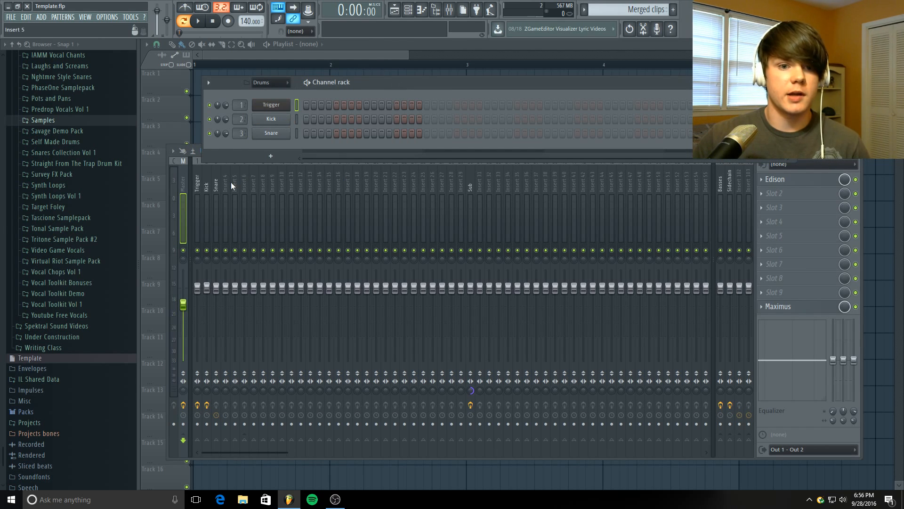
click(205, 184)
click(217, 182)
click(207, 184)
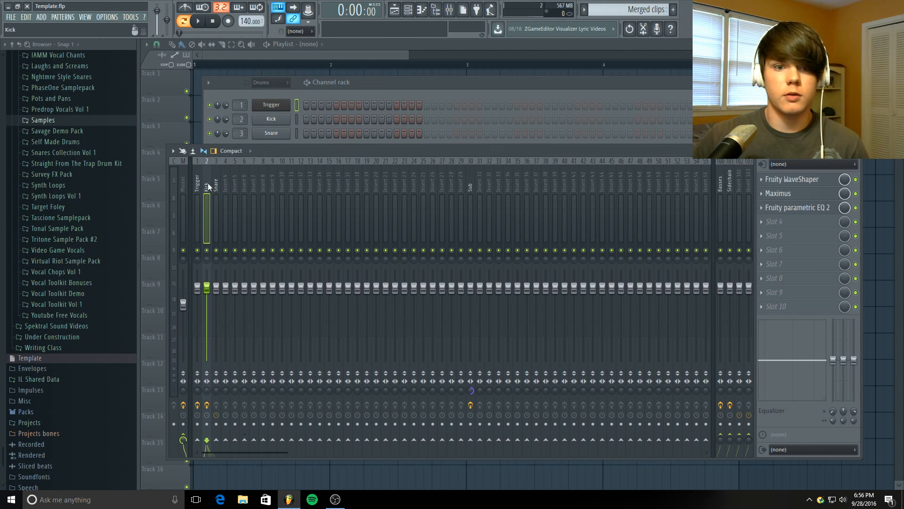
Remove Fruity WaveShaper, Maximus and Fruity parametric EQ 2 from the Kick mixer track and save the project
click(776, 179)
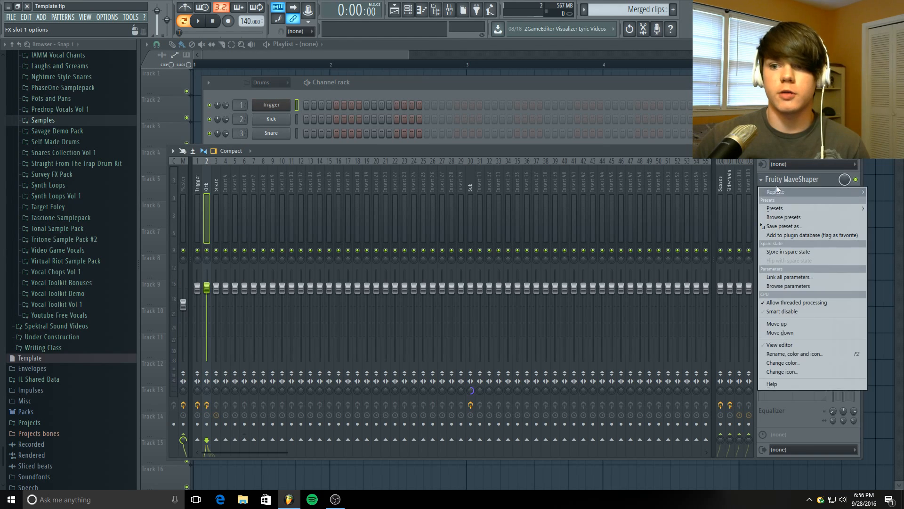
mouse_move(777, 187)
click(777, 142)
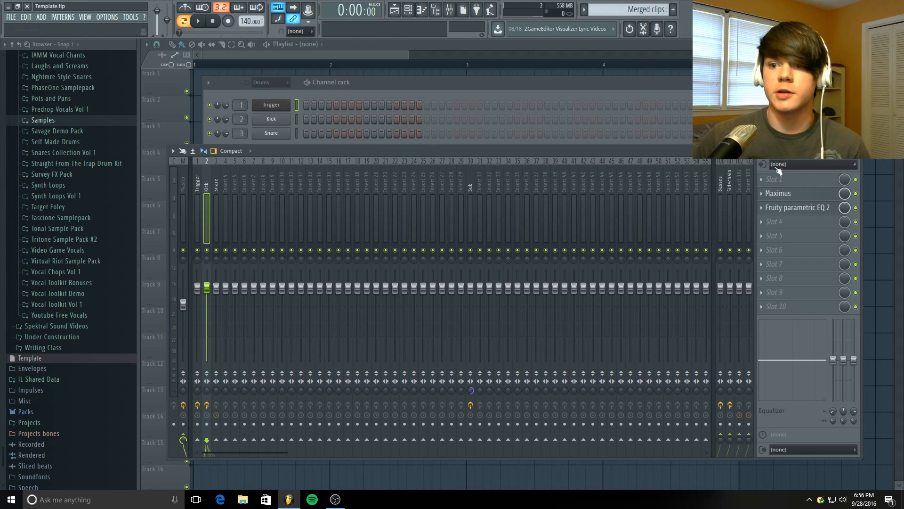
click(768, 194)
mouse_move(769, 205)
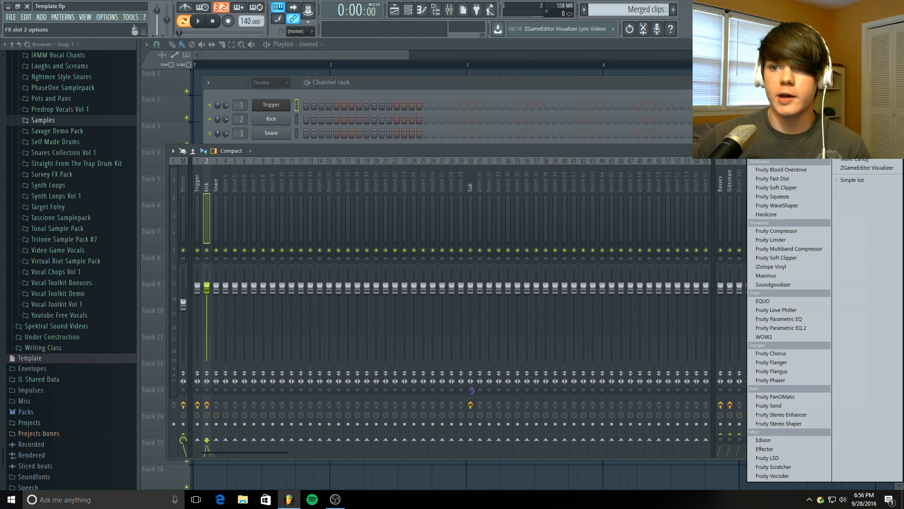
click(772, 28)
click(762, 207)
mouse_move(782, 219)
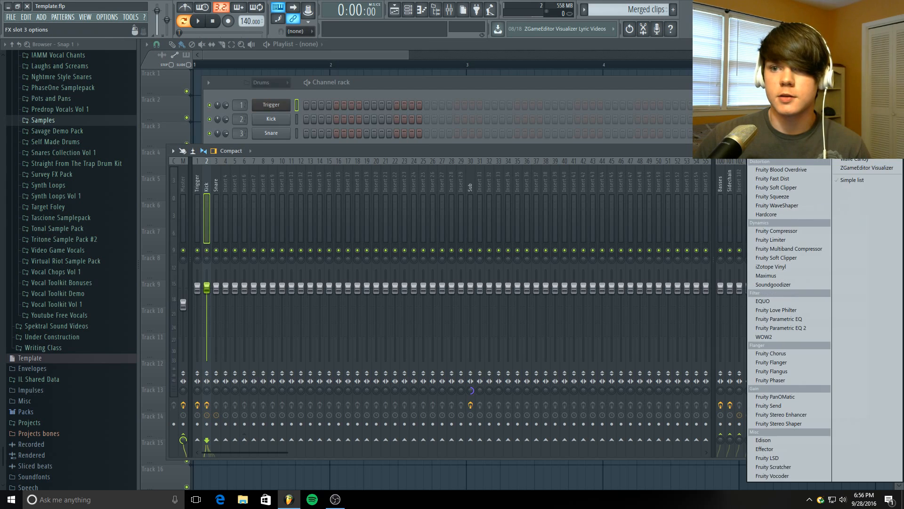
click(772, 28)
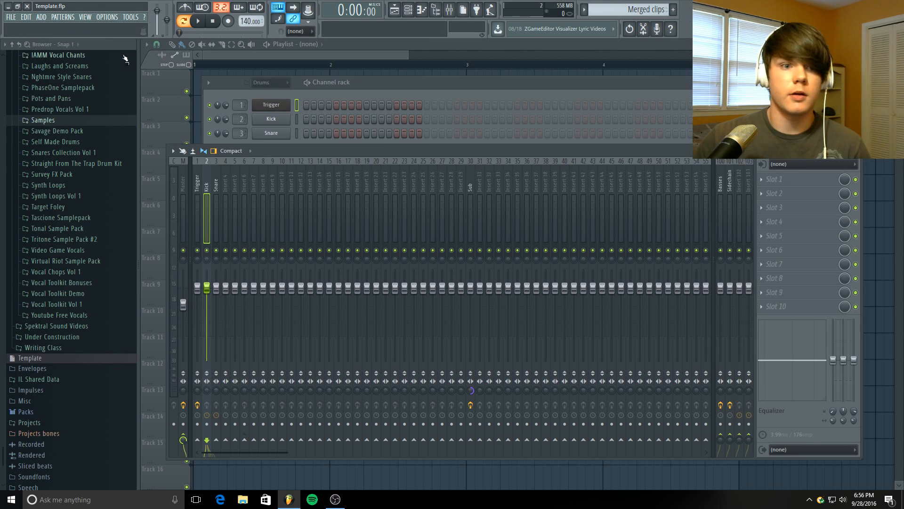
click(10, 17)
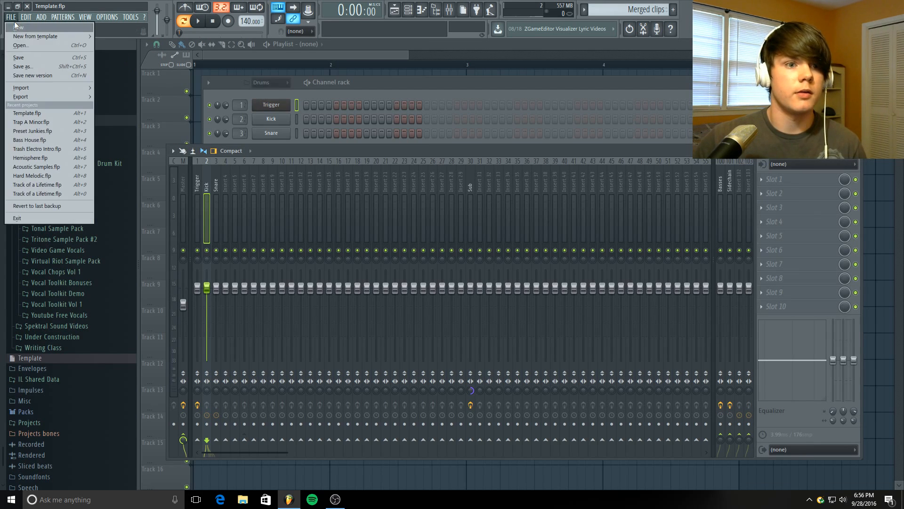
click(14, 58)
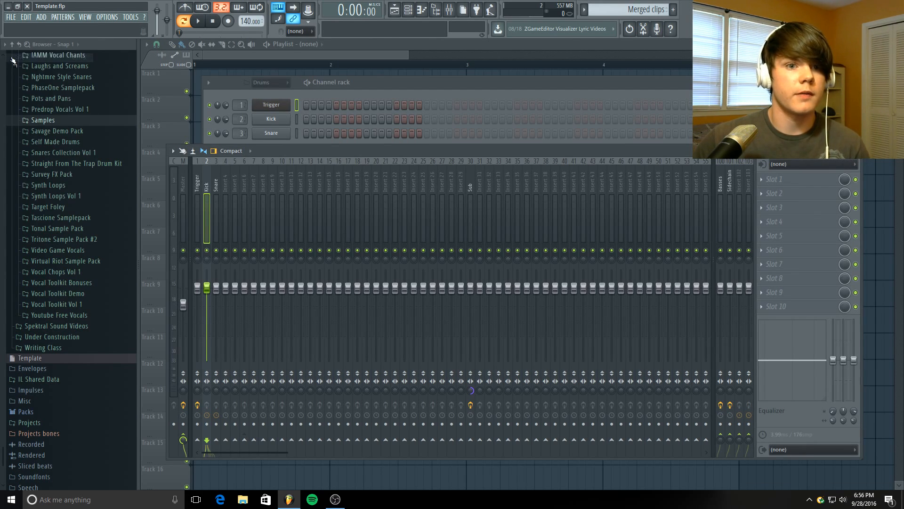
Set the system speaker volume to 56
click(843, 500)
scroll(830, 482, up, 5)
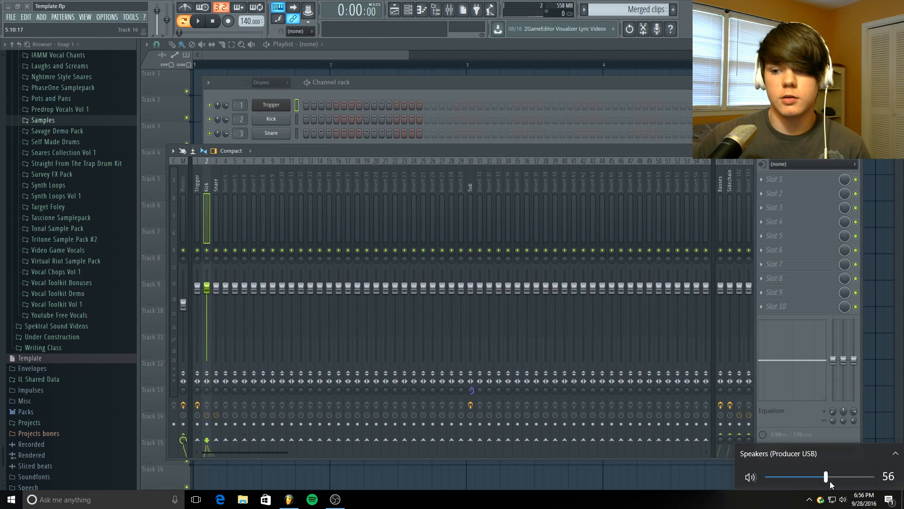
click(507, 83)
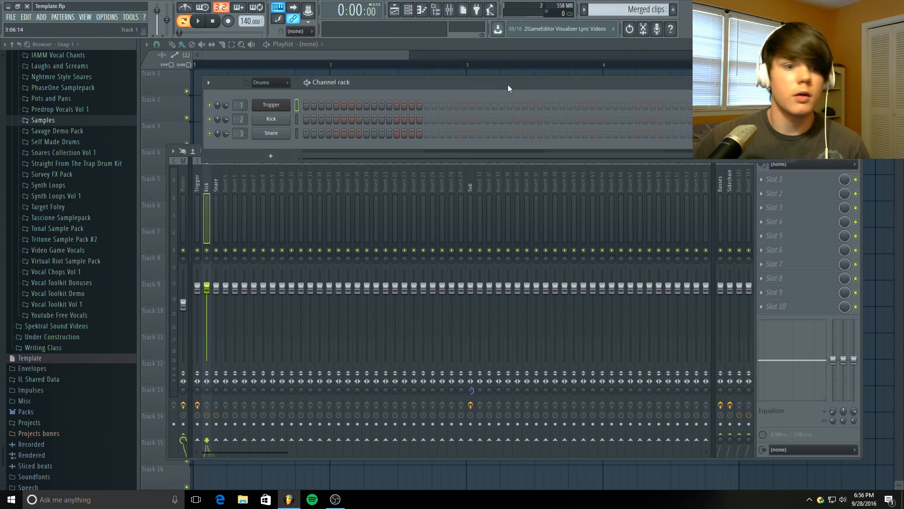
Open the Virtual Riot folder of the Disciple Christmas Sample Pack Vol.3 in the sample browser
click(26, 122)
click(25, 109)
scroll(56, 134, up, 3)
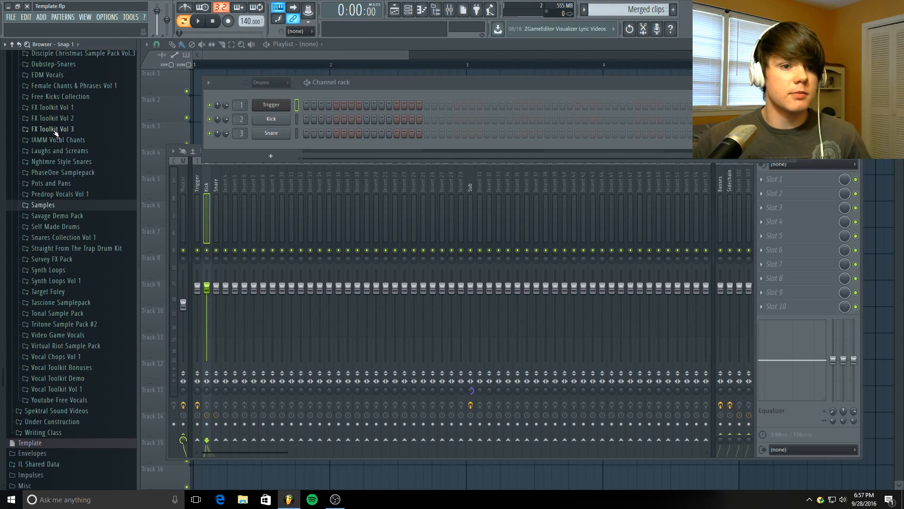
scroll(56, 134, up, 4)
scroll(69, 178, up, 2)
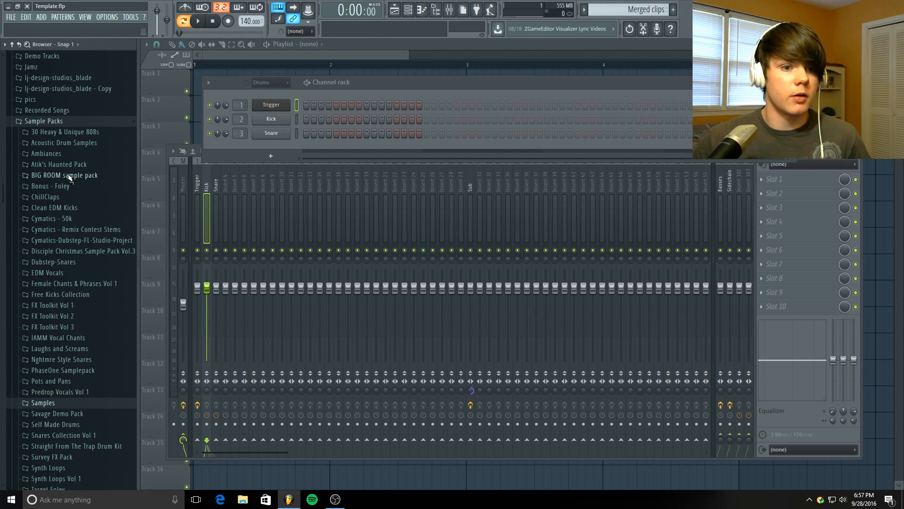
click(44, 252)
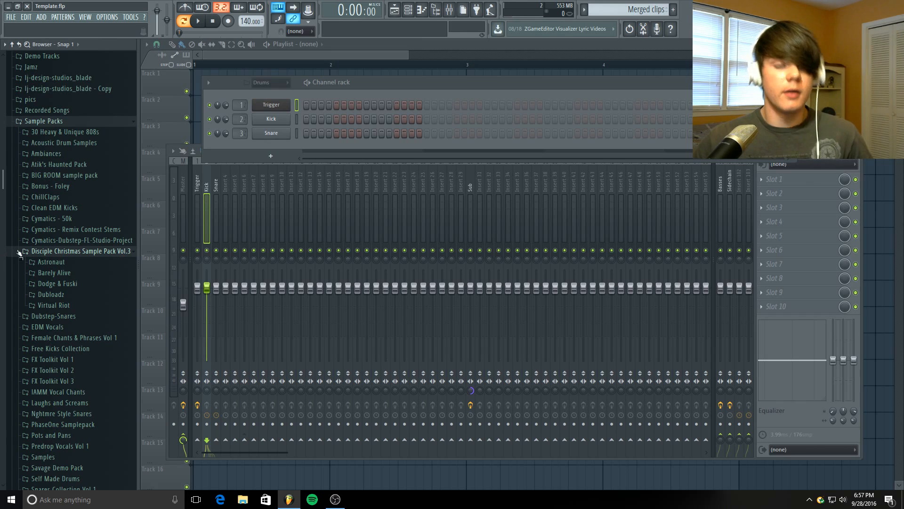
click(54, 305)
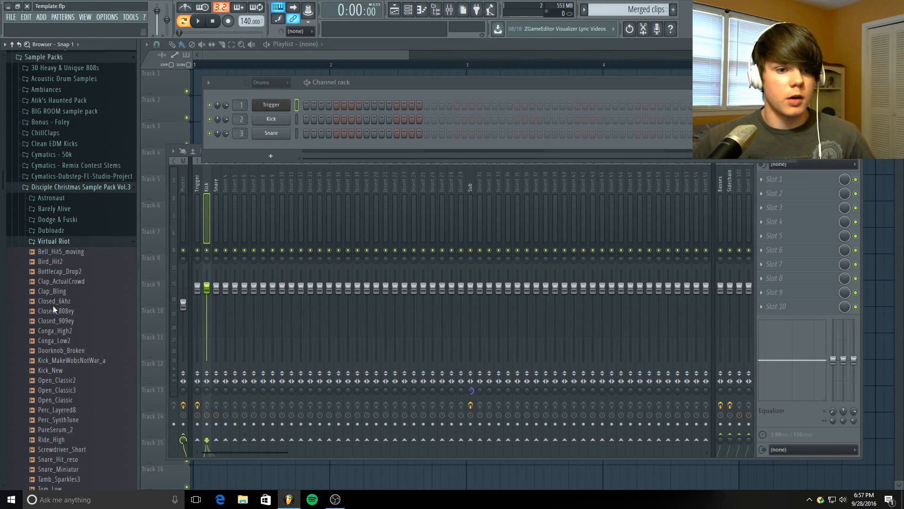
Preview Kick_MakeWobsNotWar_a, load it into the Kick channel, and collapse the opened sample pack folders
scroll(59, 248, down, 3)
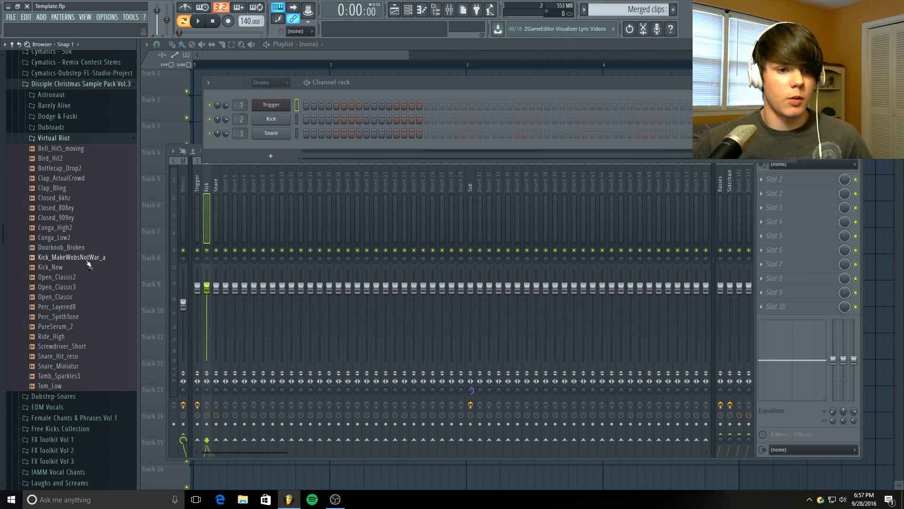
click(81, 260)
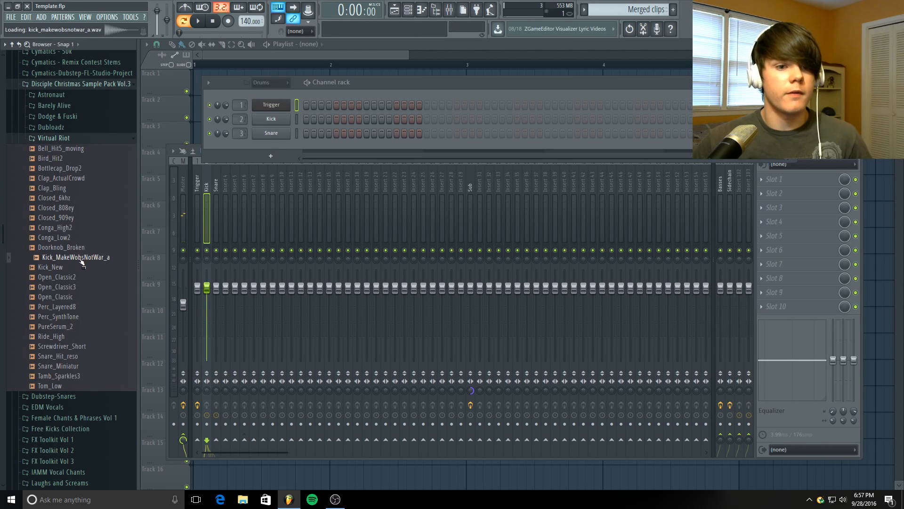
drag(81, 260, 277, 126)
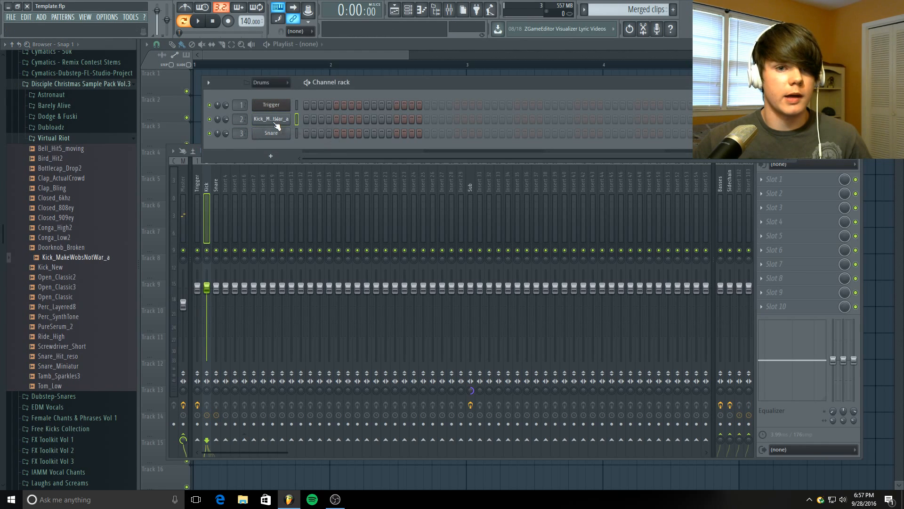
click(47, 138)
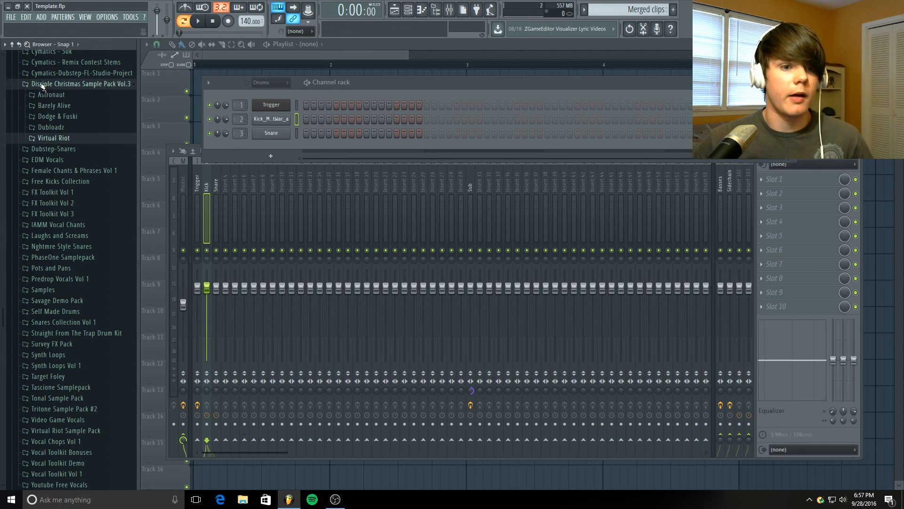
click(42, 85)
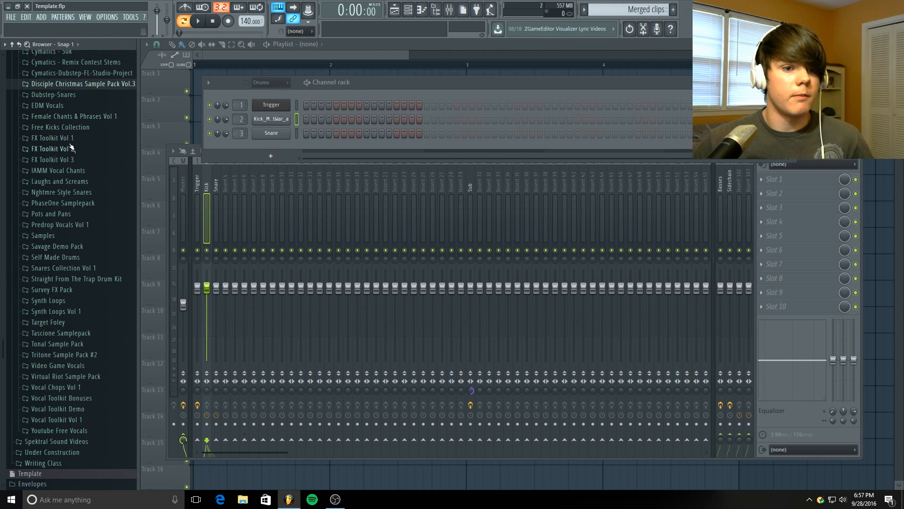
Load PhaseOne_Snare6 from the PhaseOne Samplepack's Snares folder into the Snare channel and collapse the pack's folders
click(36, 206)
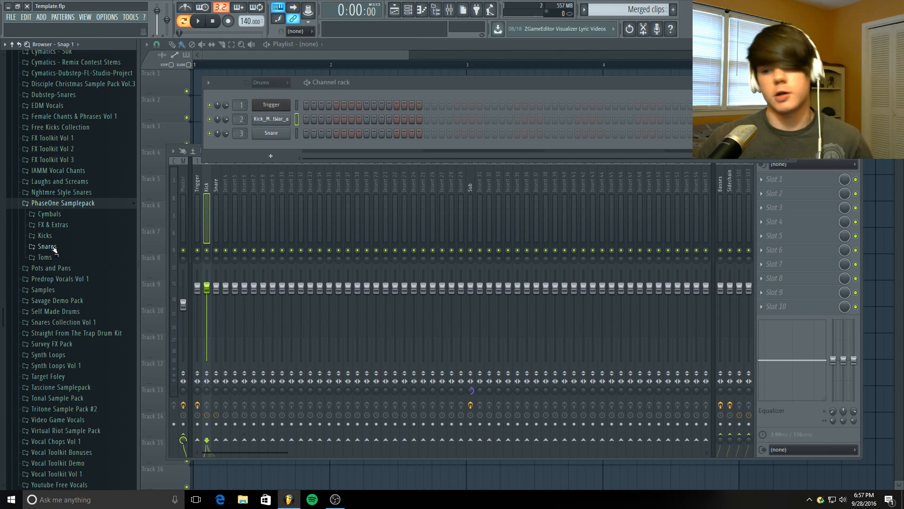
click(47, 246)
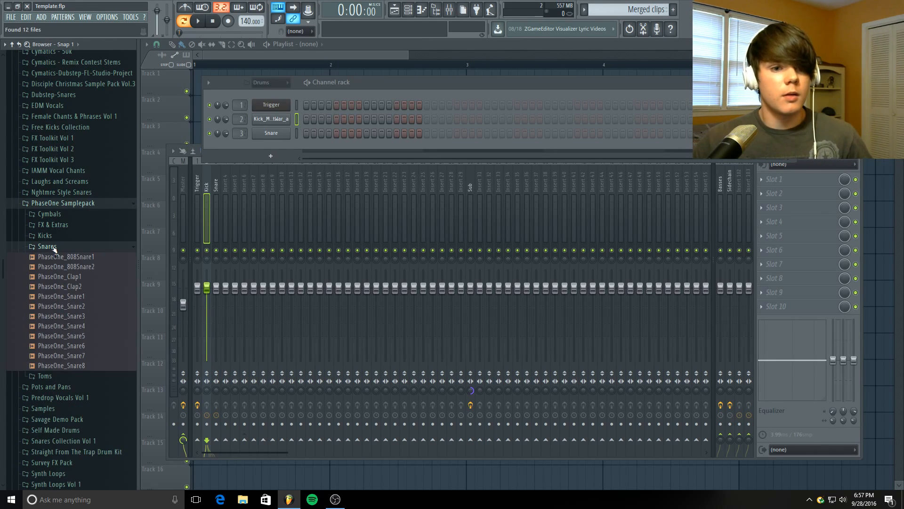
click(45, 346)
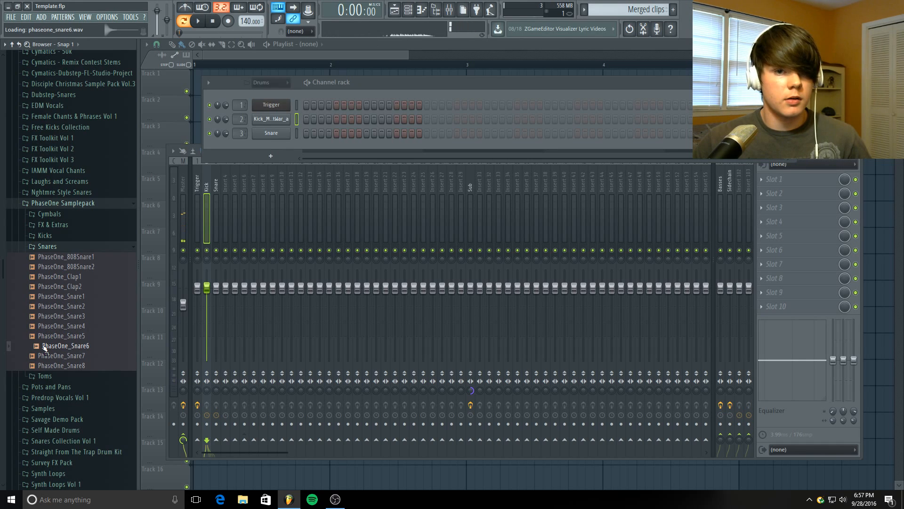
drag(44, 346, 271, 133)
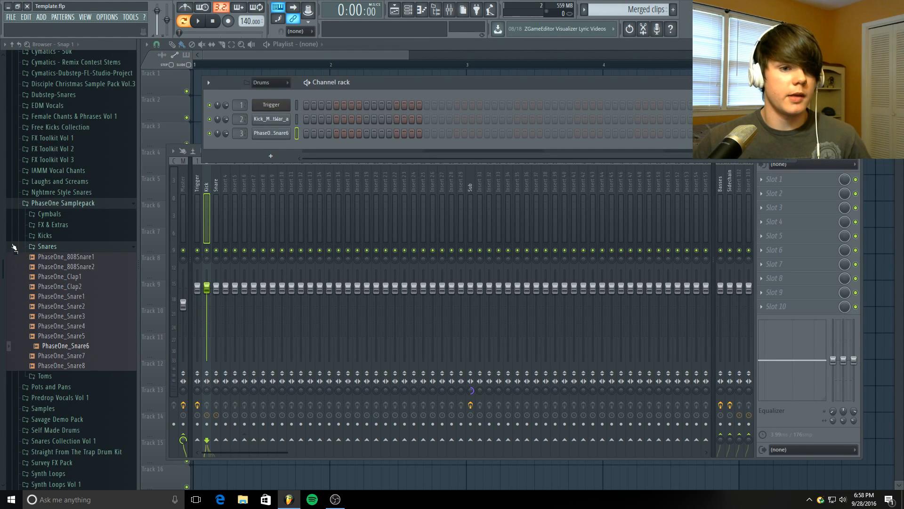
click(10, 249)
click(13, 204)
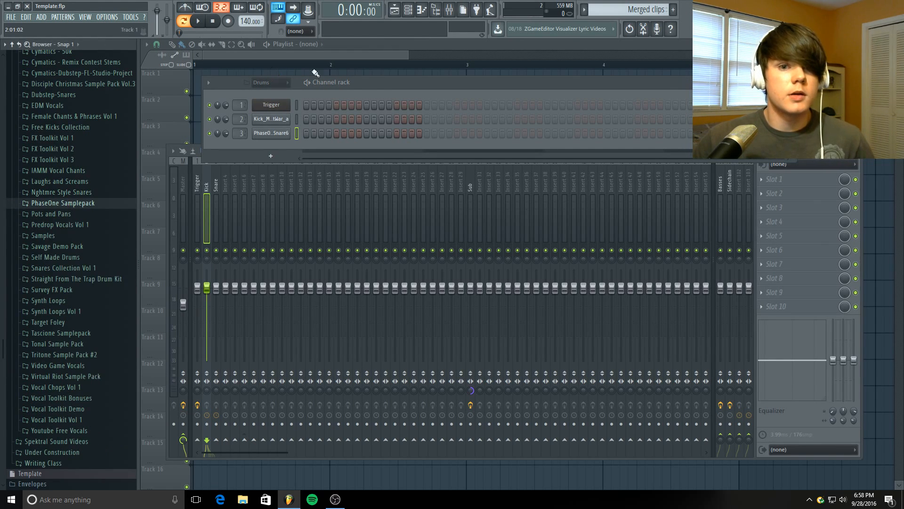
Place a kick on step 1 and a snare on step 9 of the Drums pattern and play it back
click(306, 119)
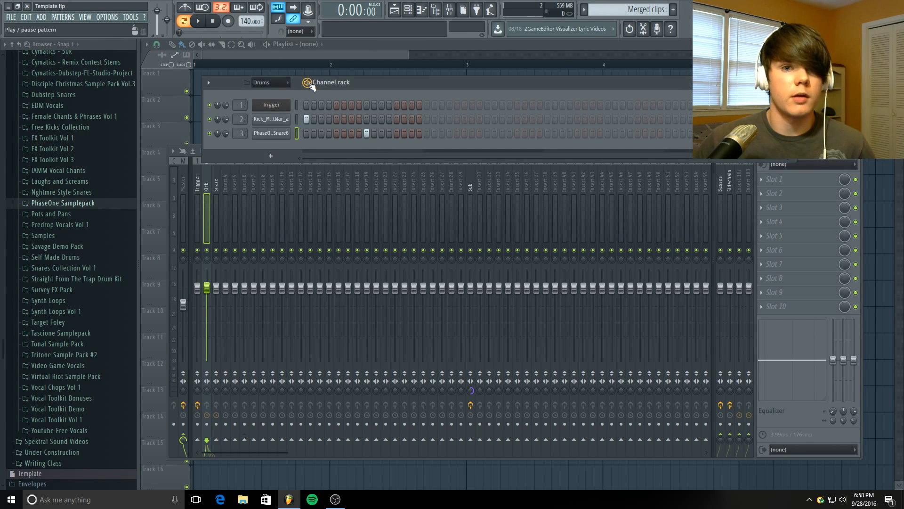
key(space)
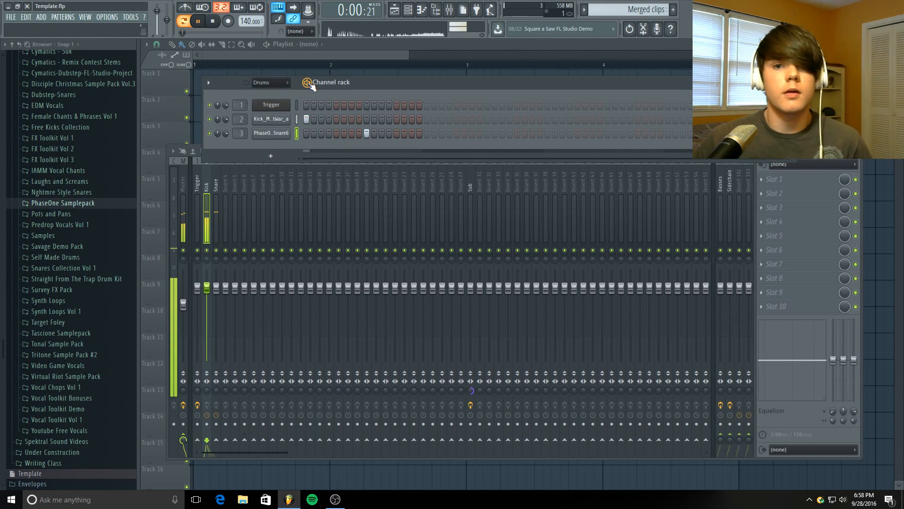
key(space)
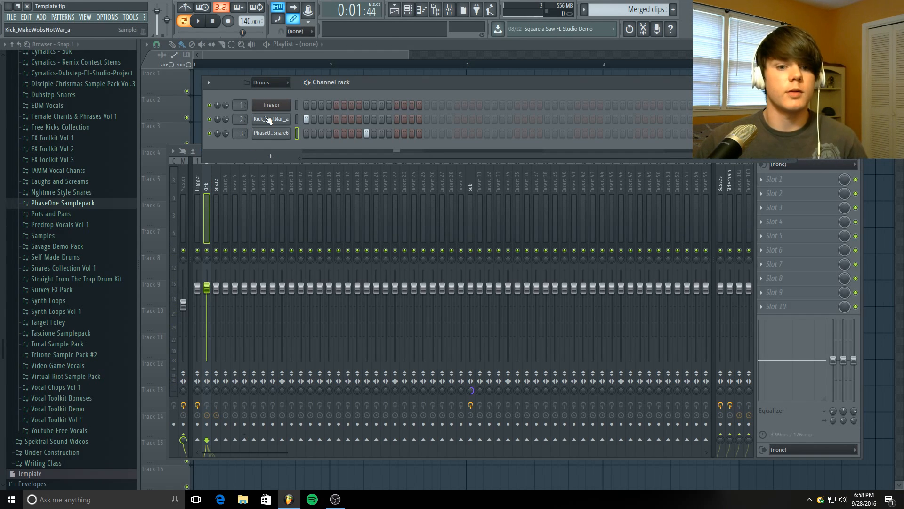
Enable Normalize for both the Kick_MakeWobsNotWar_a and PhaseOne_Snare6 samples
click(268, 120)
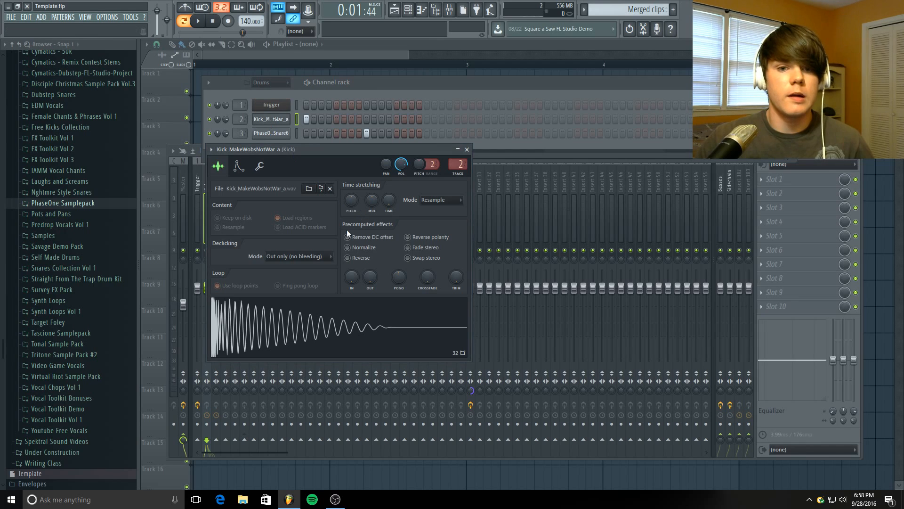
click(354, 248)
click(467, 149)
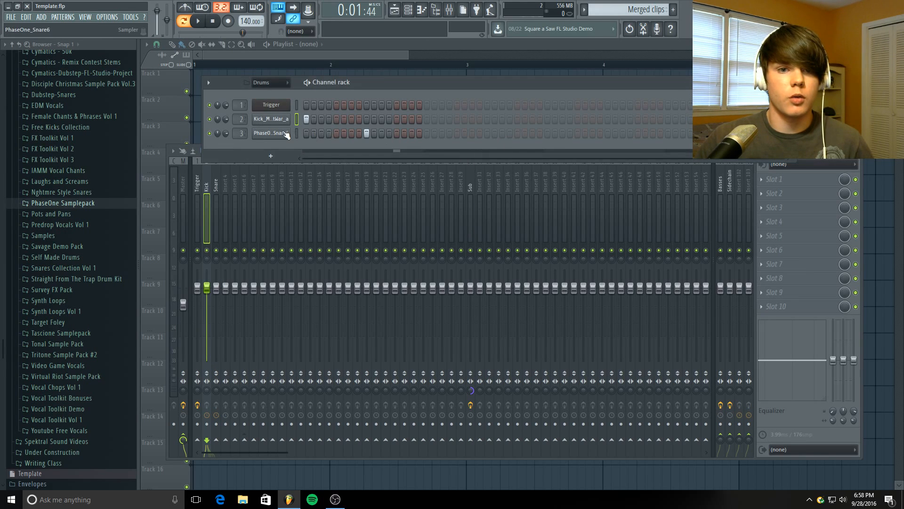
click(271, 133)
click(359, 260)
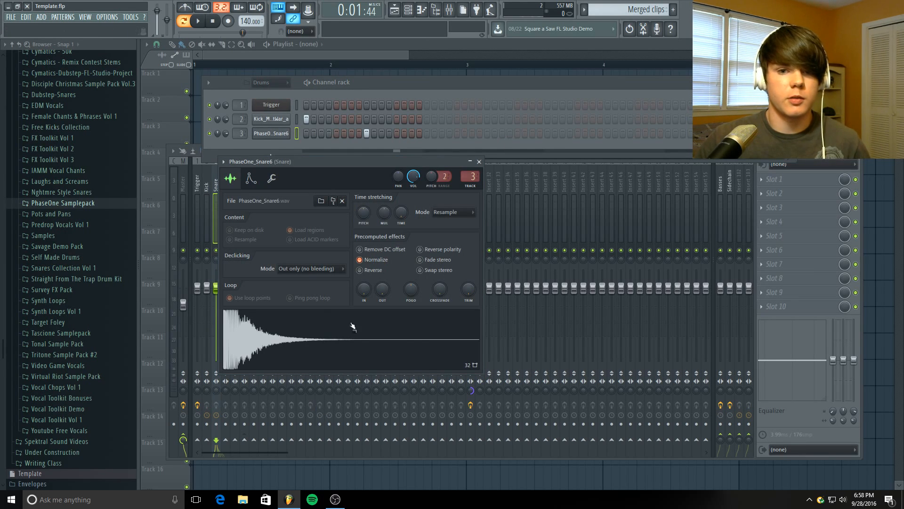
click(479, 162)
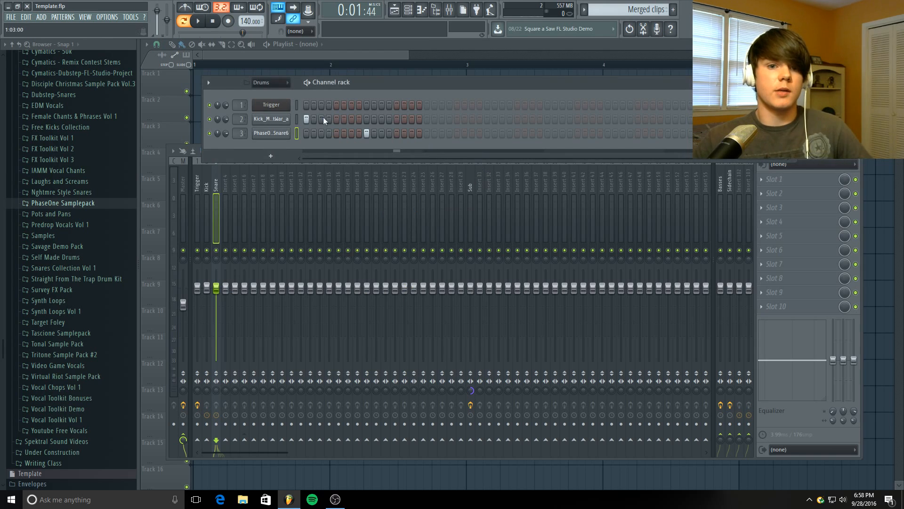
Open the Kick channel's sample settings and audition the kick several times
click(282, 120)
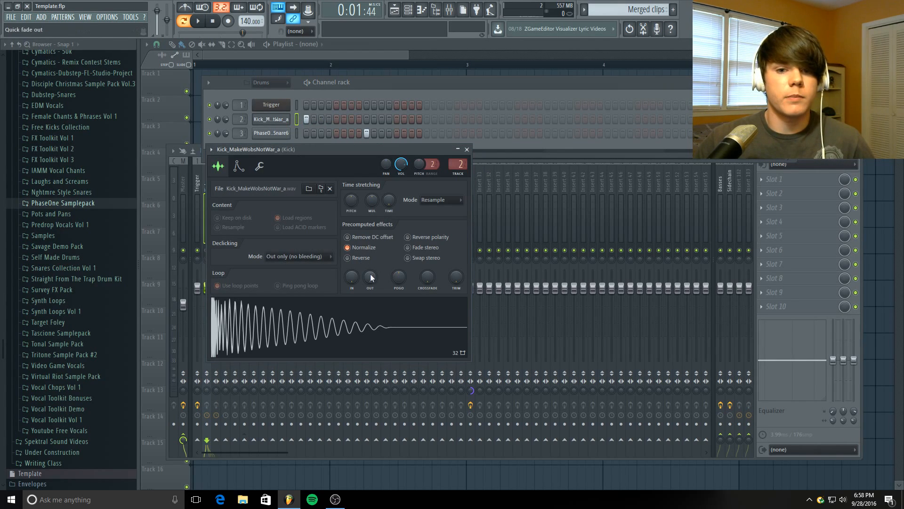
click(295, 329)
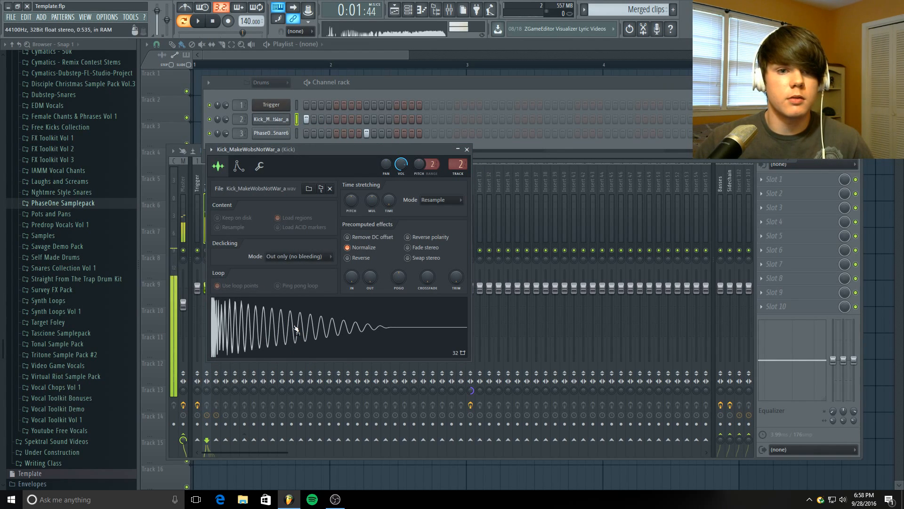
click(295, 329)
click(296, 329)
click(294, 329)
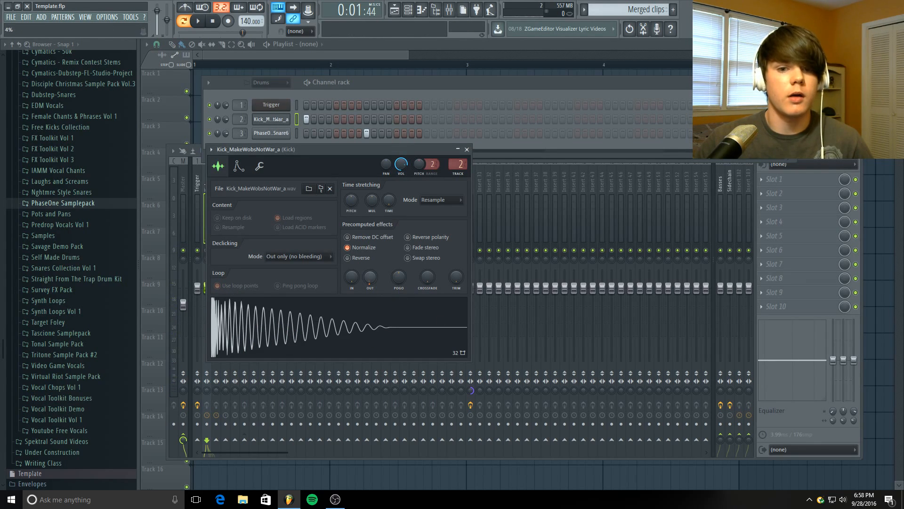
Try shortening the kick's tail with the quick fade-out setting, audition it, and reset the fade-out to none
drag(370, 276, 370, 252)
click(365, 322)
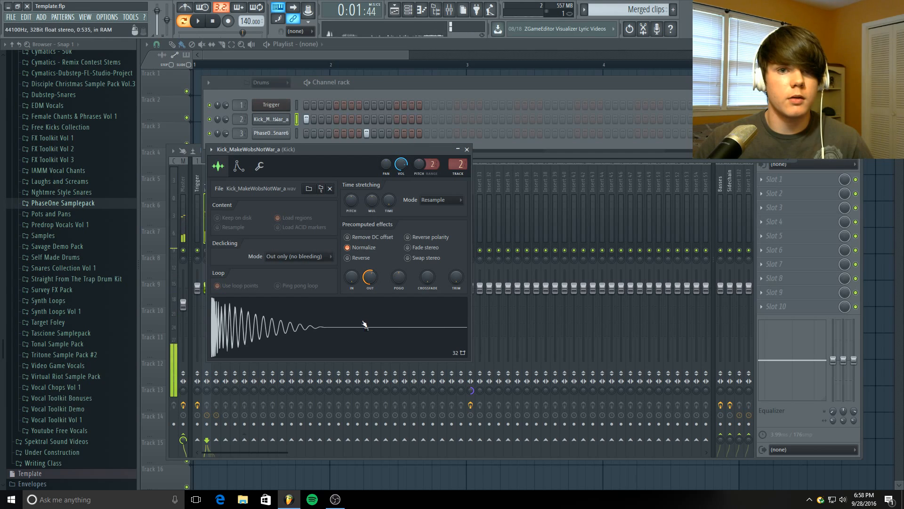
click(364, 322)
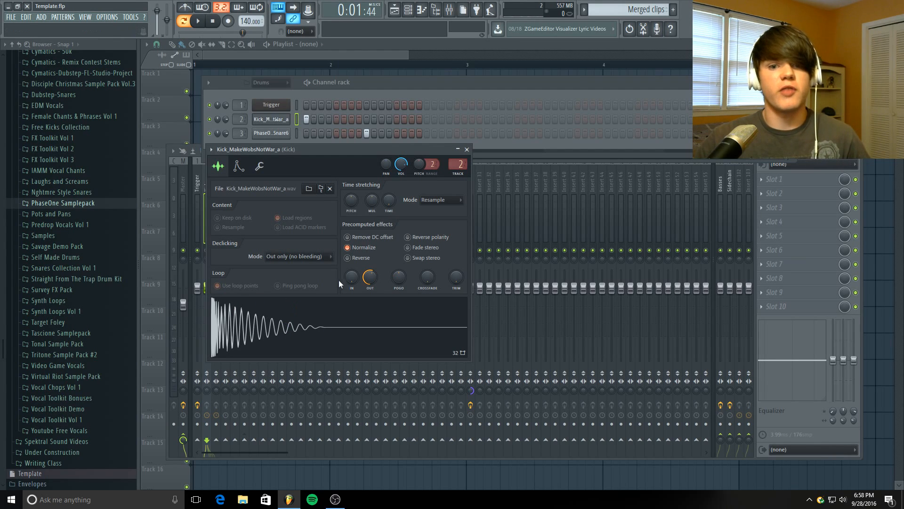
drag(368, 278, 366, 320)
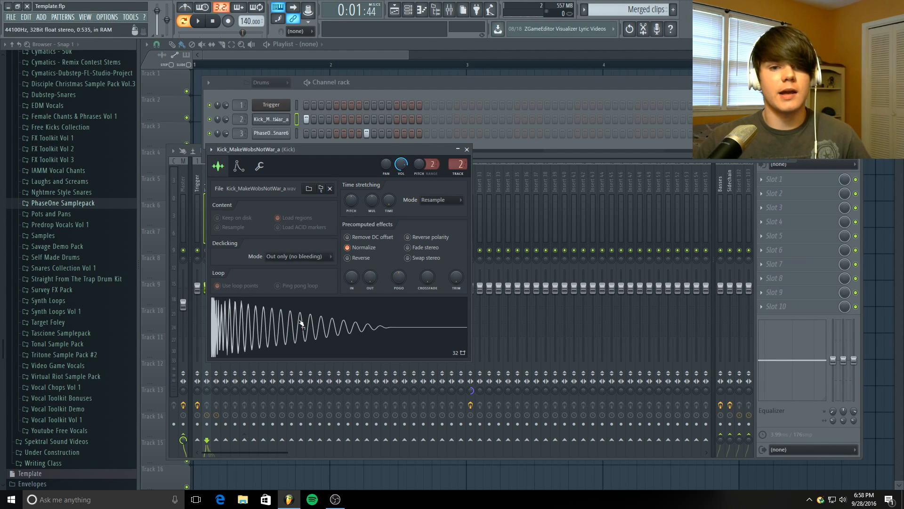
Open the kick sample in Edison, delete everything from 0:214 to the end, and play the trimmed sample
right_click(316, 313)
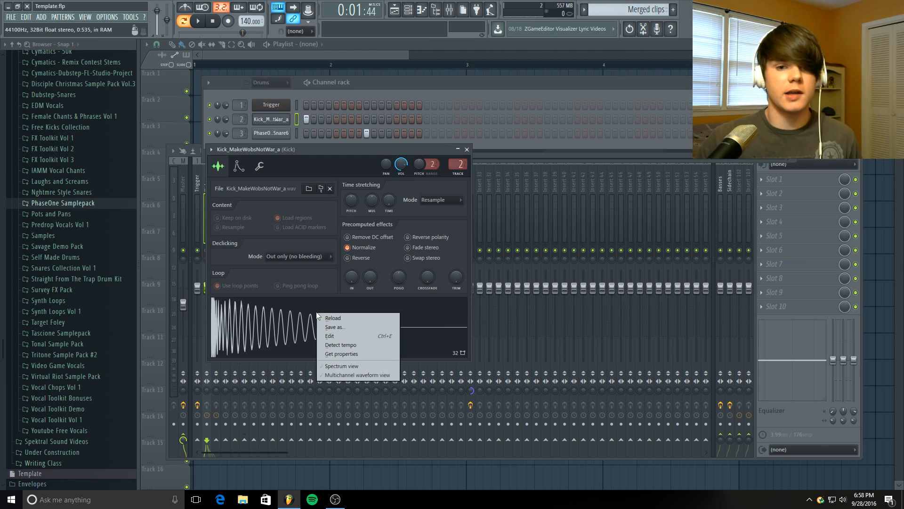
click(337, 336)
drag(598, 115, 460, 123)
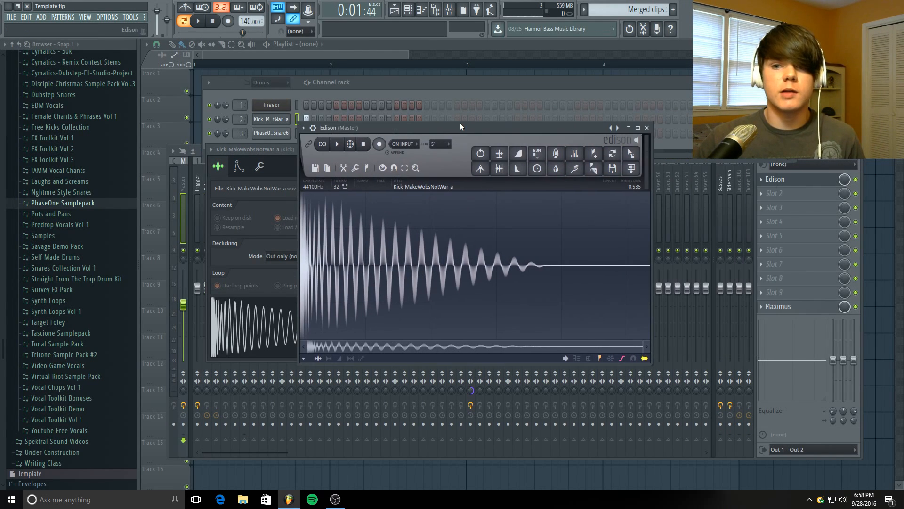
drag(440, 249, 519, 250)
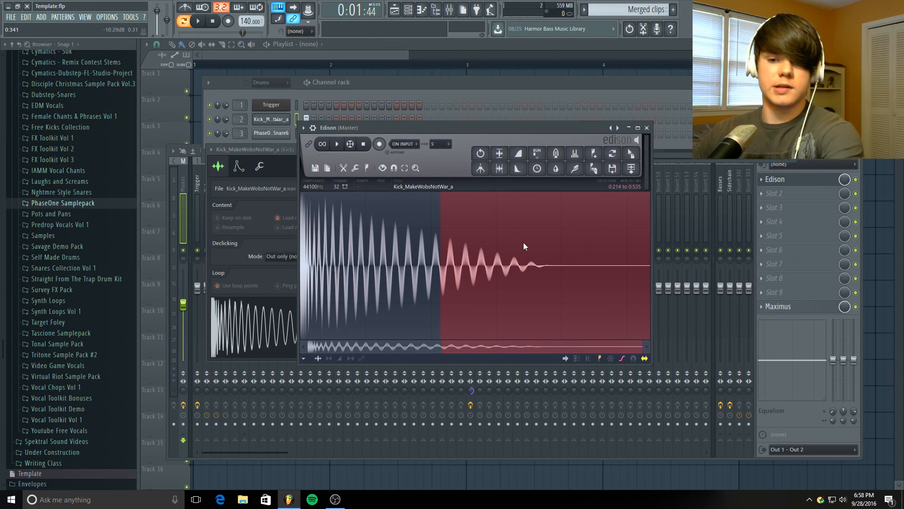
key(Delete)
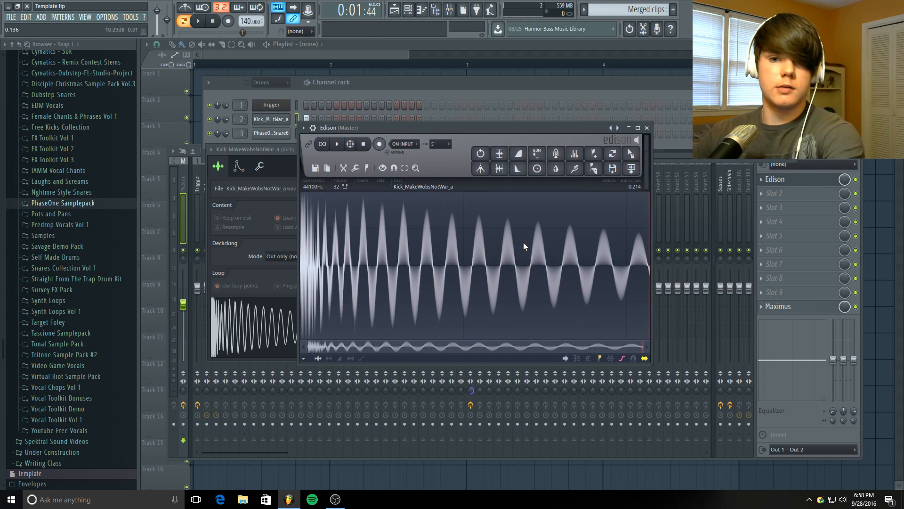
click(338, 147)
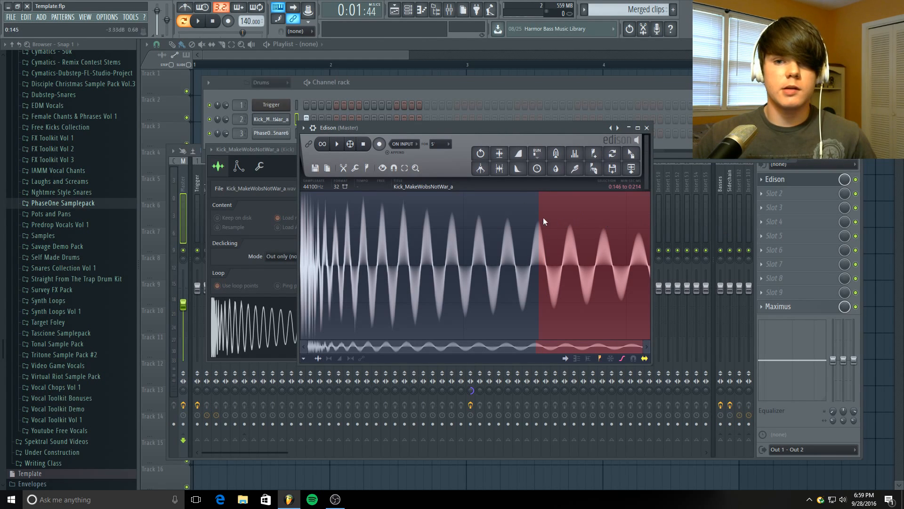
Fade out the kick from 0:146 to 0:214 in Edison and load the whole edited sample back into the Kick channel
click(518, 169)
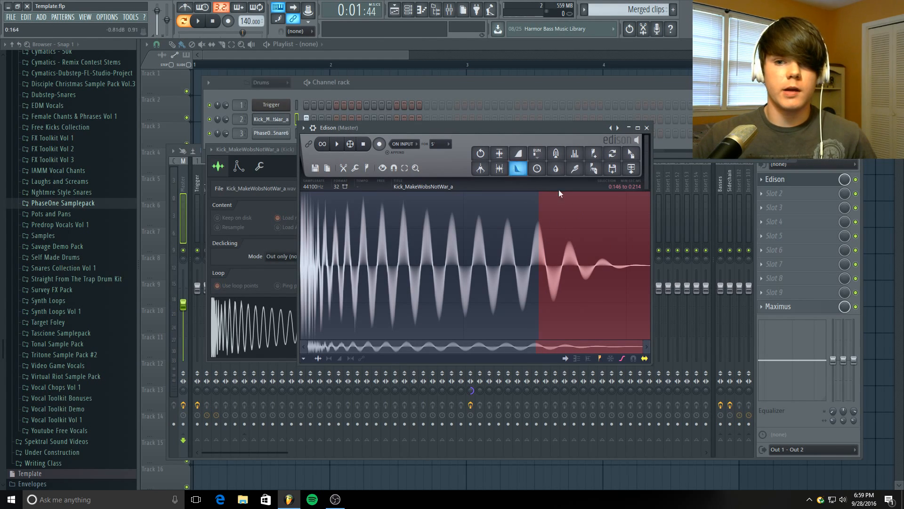
drag(539, 218, 497, 225)
key(ctrl+a)
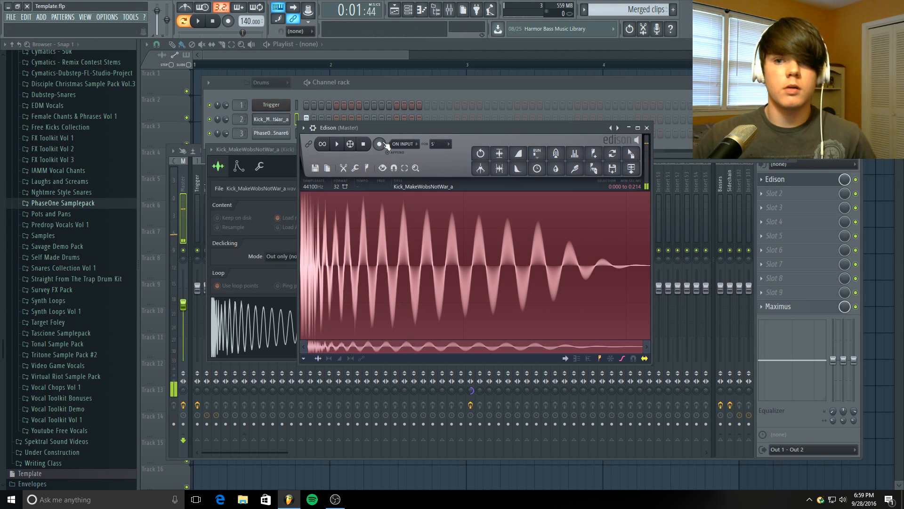
drag(631, 153, 332, 335)
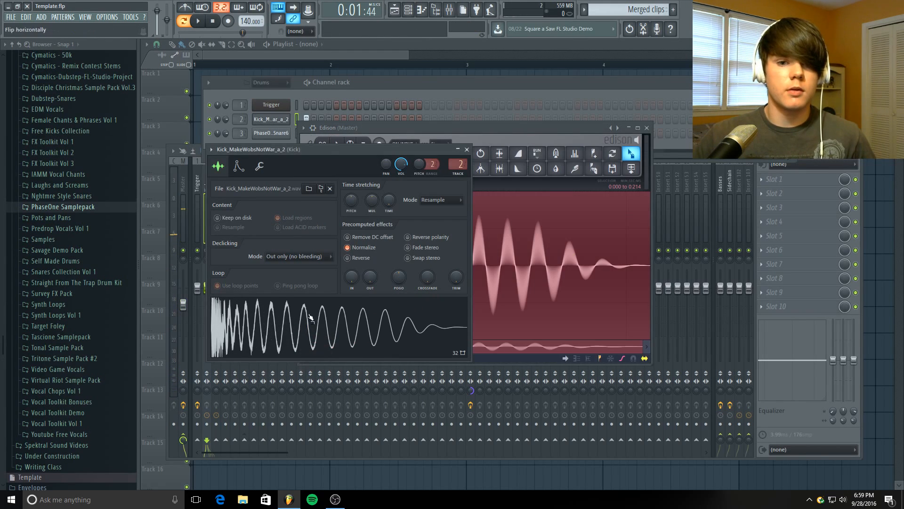
Audition the edited kick in its channel settings, close those and Edison, and briefly check the PhaseOne_Snare6 sample settings
click(342, 339)
click(342, 338)
click(343, 338)
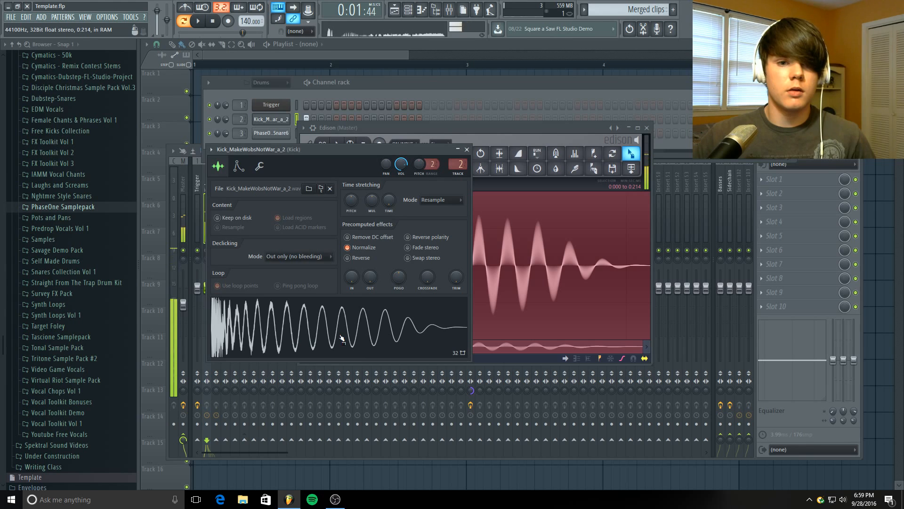
click(343, 339)
click(466, 149)
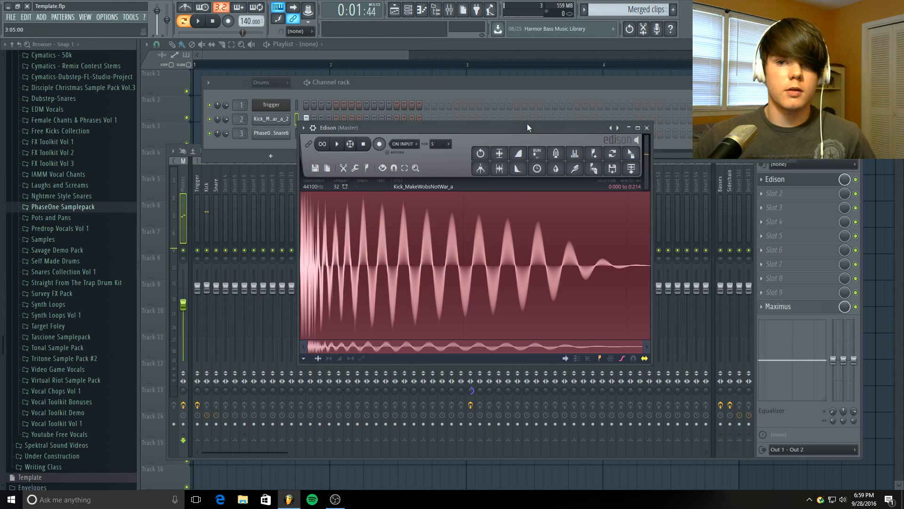
click(649, 127)
click(271, 133)
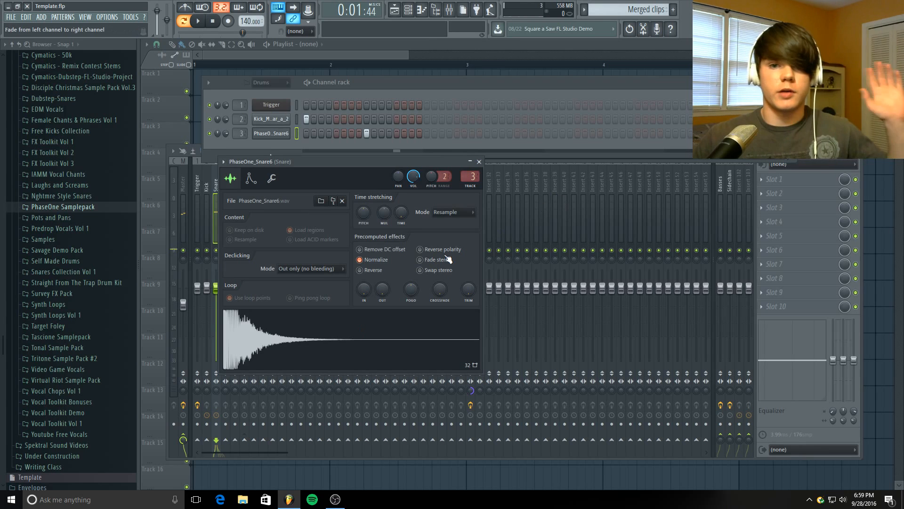
click(479, 161)
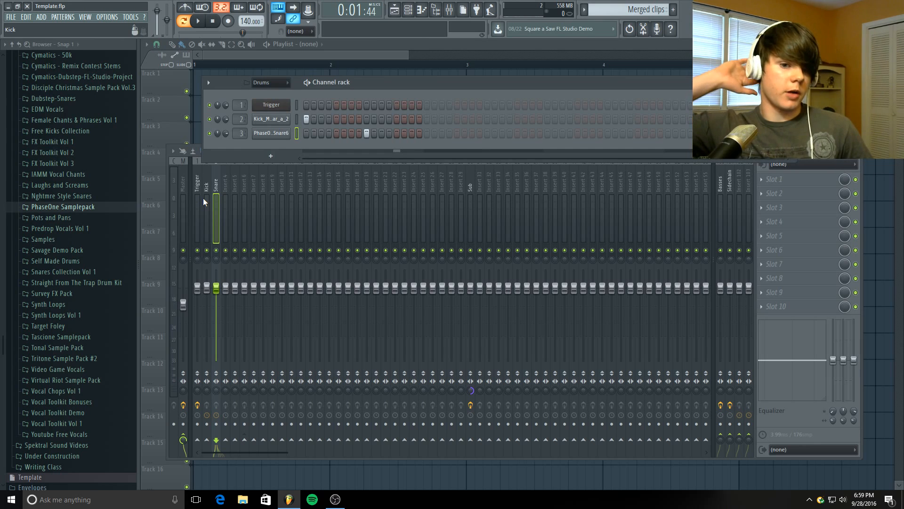
Load Maximus into the first effect slot of the Kick mixer track and play the pattern through it
click(208, 175)
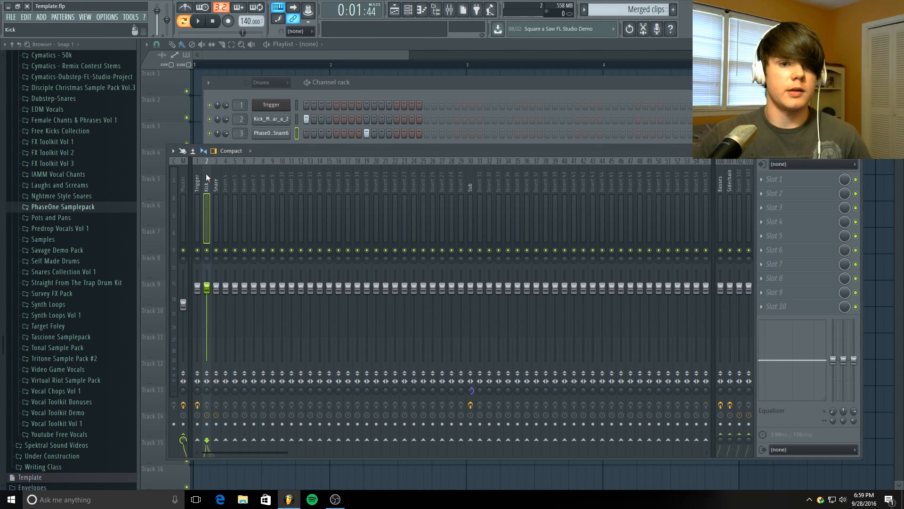
click(763, 179)
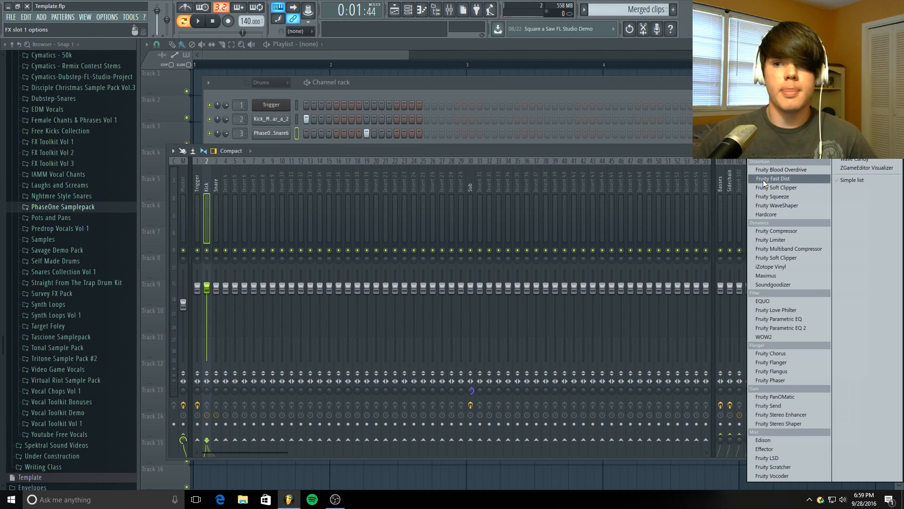
click(783, 276)
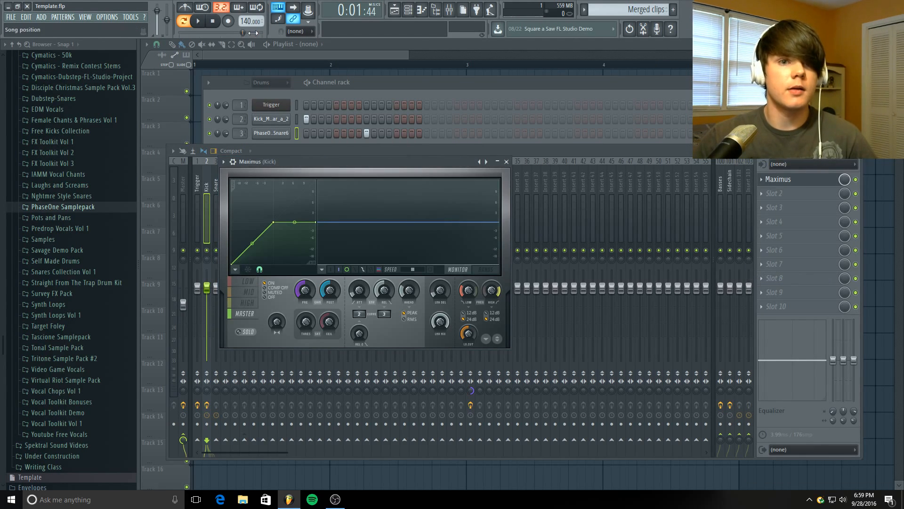
click(199, 21)
click(212, 21)
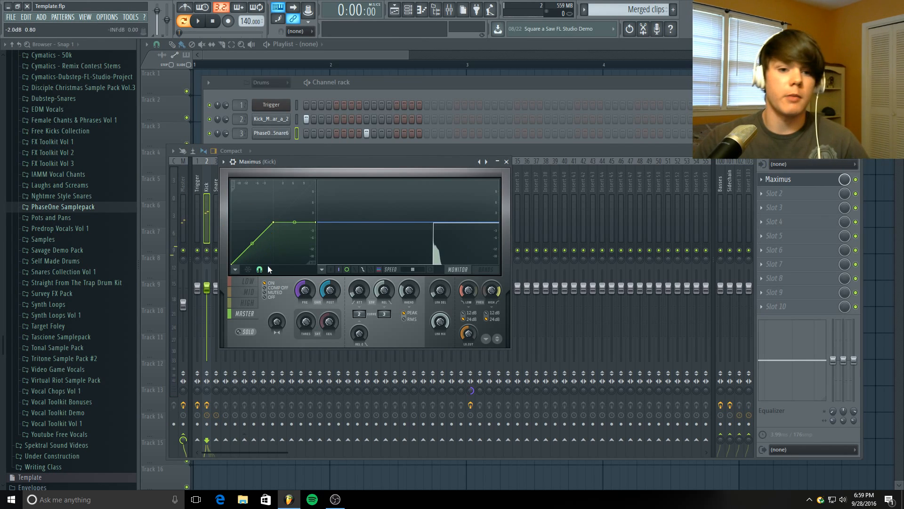
Examine the kick's signal in Maximus's low, mid, high and master bands
click(251, 303)
click(253, 292)
click(254, 282)
click(254, 292)
click(255, 302)
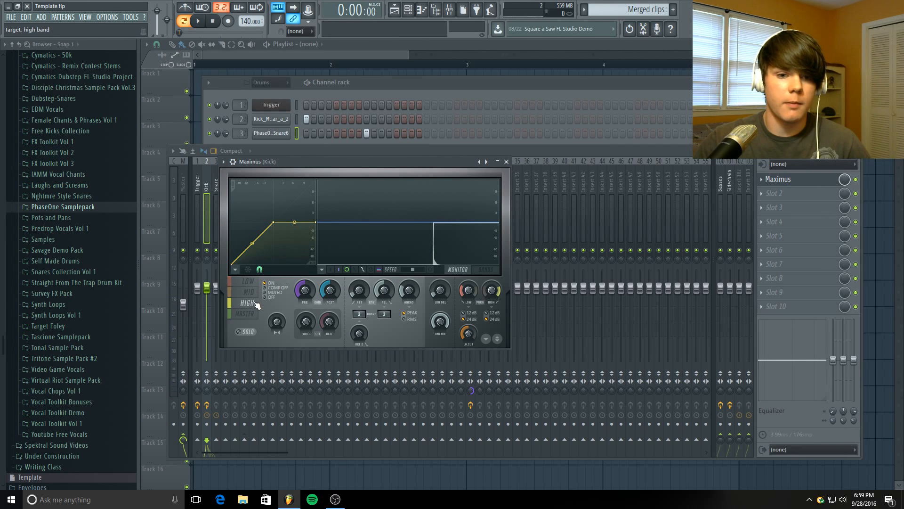
click(254, 314)
click(254, 282)
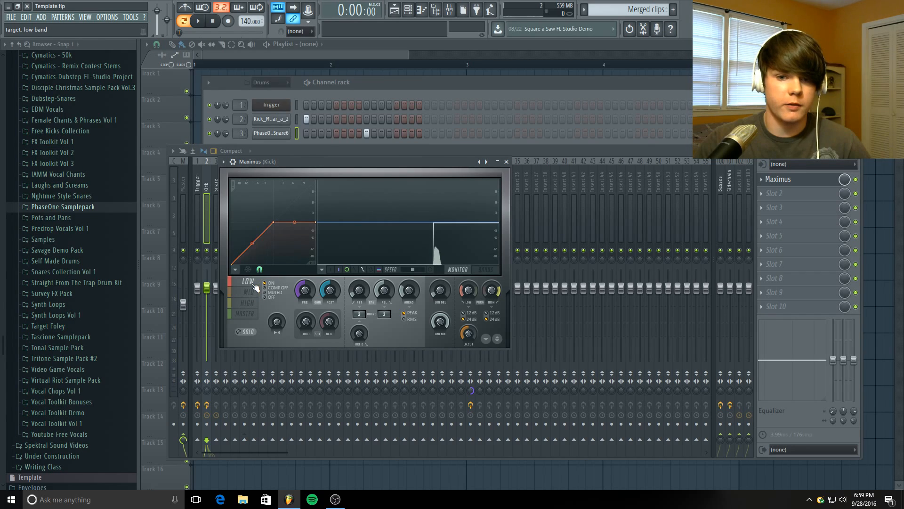
click(253, 292)
click(250, 303)
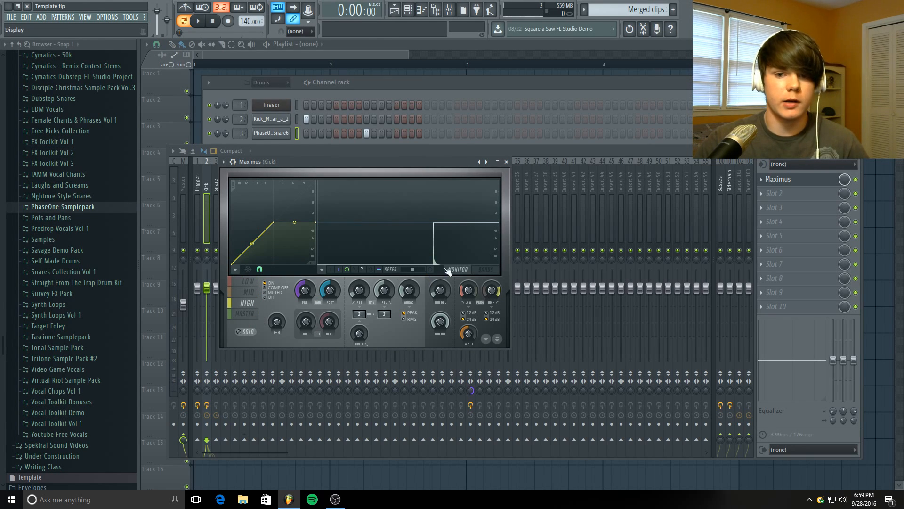
Switch Maximus's display to Bands, lower the low and high crossover frequencies, the high one to about 2466 Hz, and target the master band
click(486, 270)
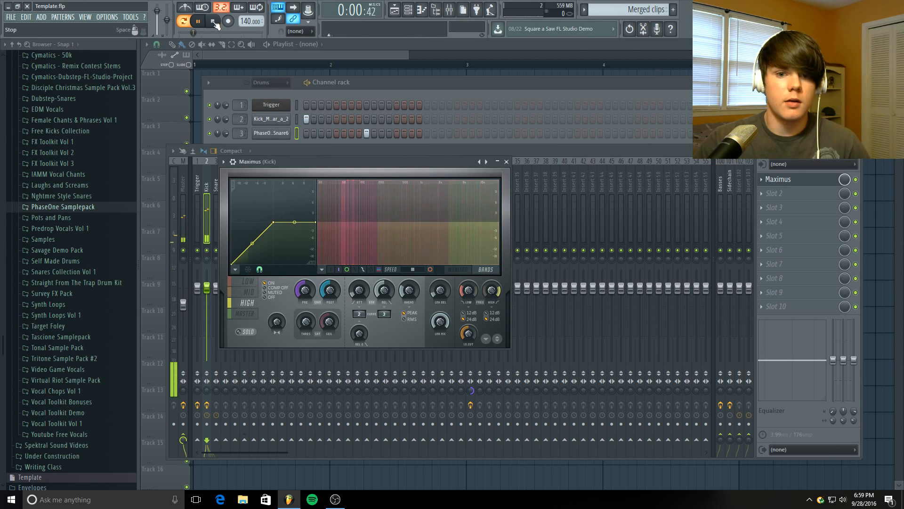
drag(471, 289, 492, 294)
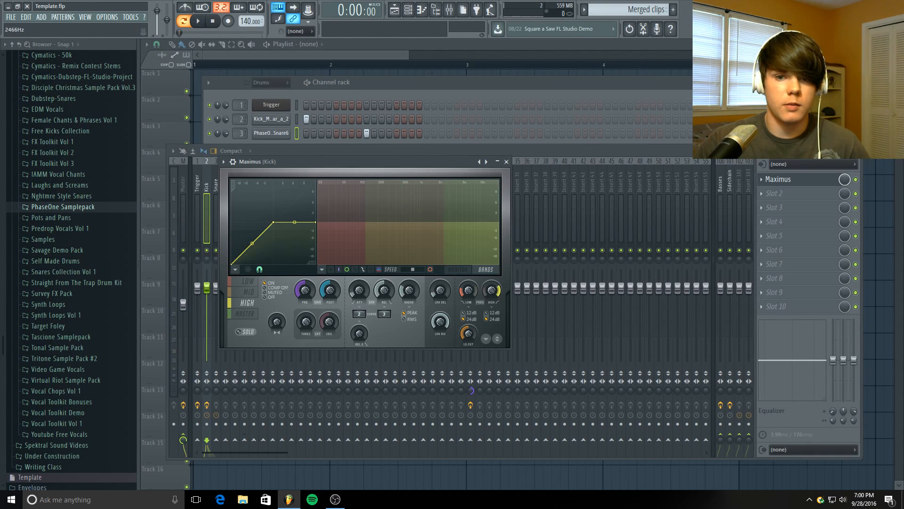
click(248, 282)
click(246, 314)
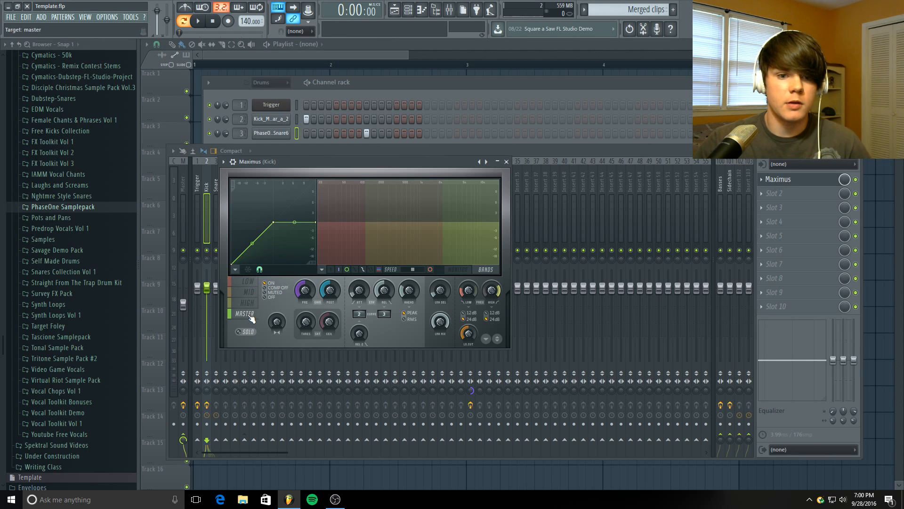
Try moving the knee of Maximus's master compression curve to a lower input level during playback, and return it to 0.0 dB
click(200, 21)
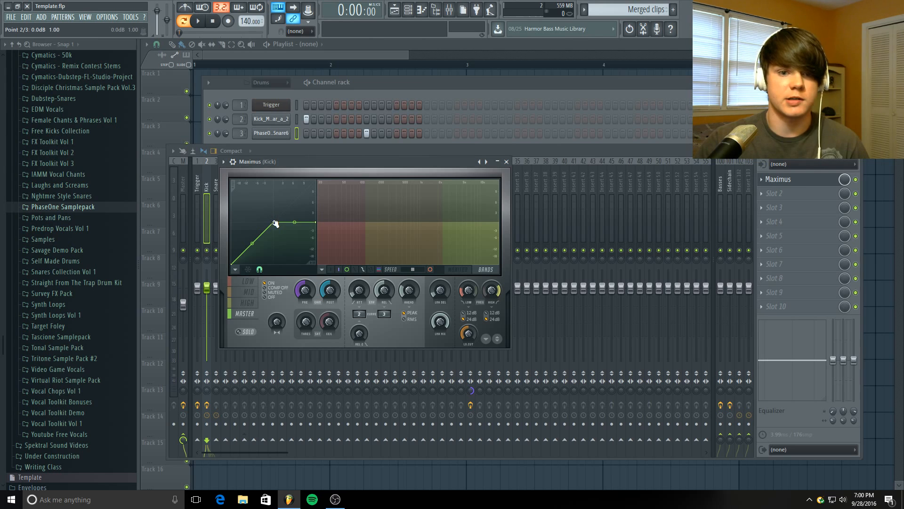
drag(275, 224, 259, 223)
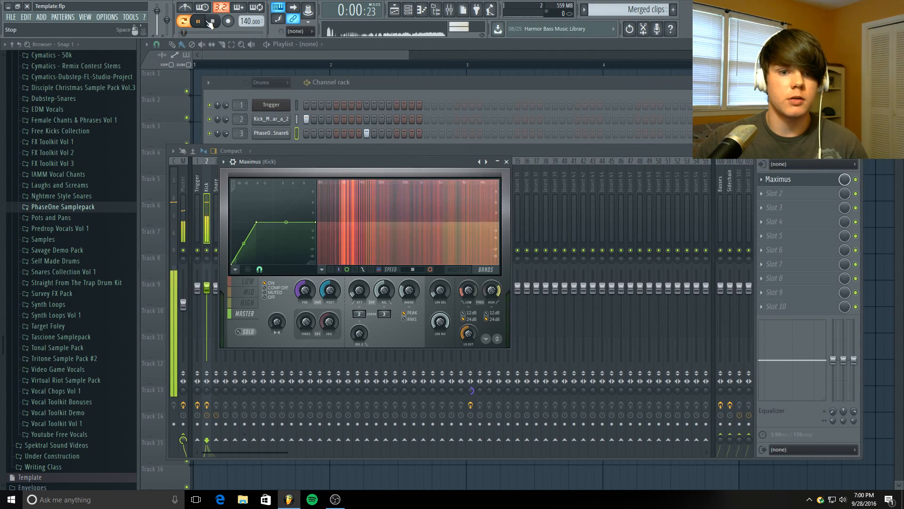
drag(256, 221, 274, 222)
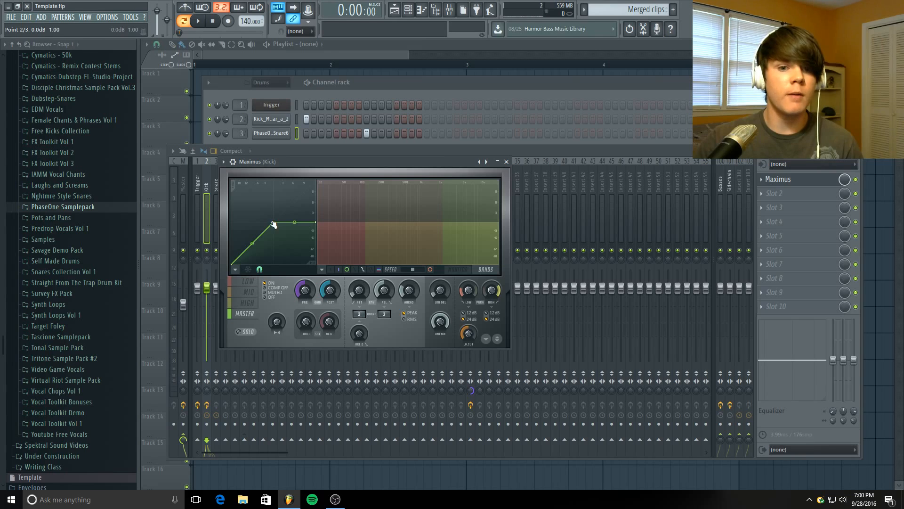
Move the knee of the master compression curve to an input level of -6.6 dB, play the pattern, and remove the snare from step 9
drag(274, 224, 263, 222)
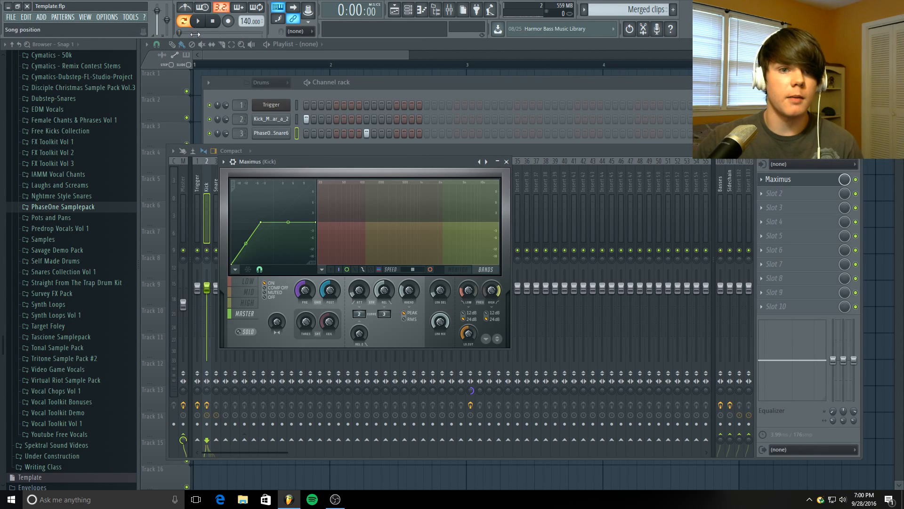
key(space)
drag(261, 222, 257, 222)
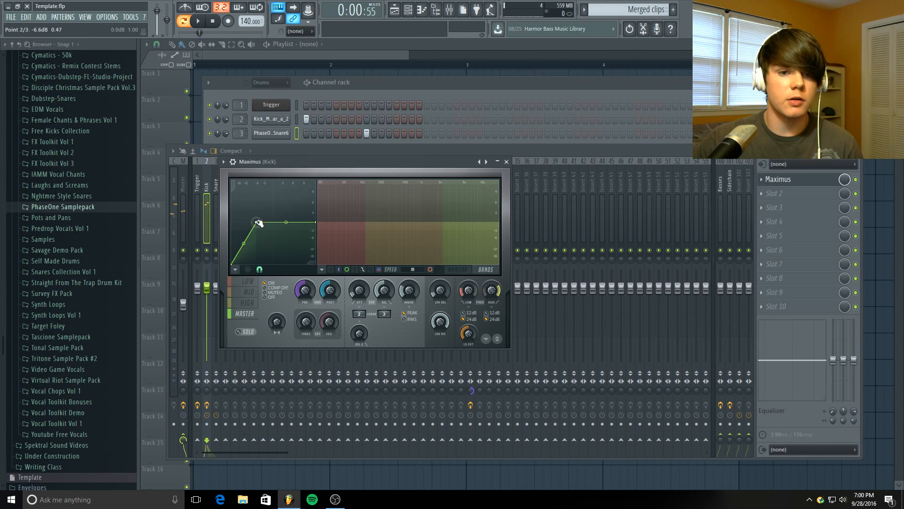
click(210, 22)
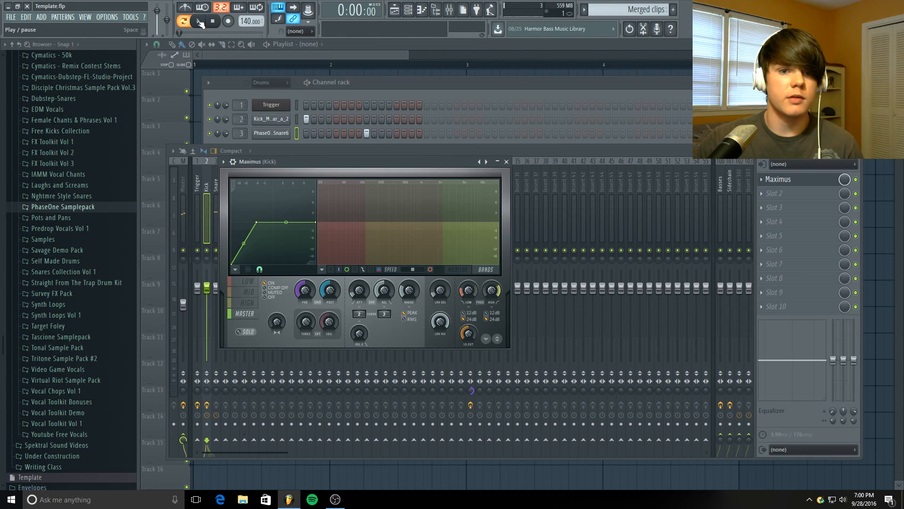
click(365, 131)
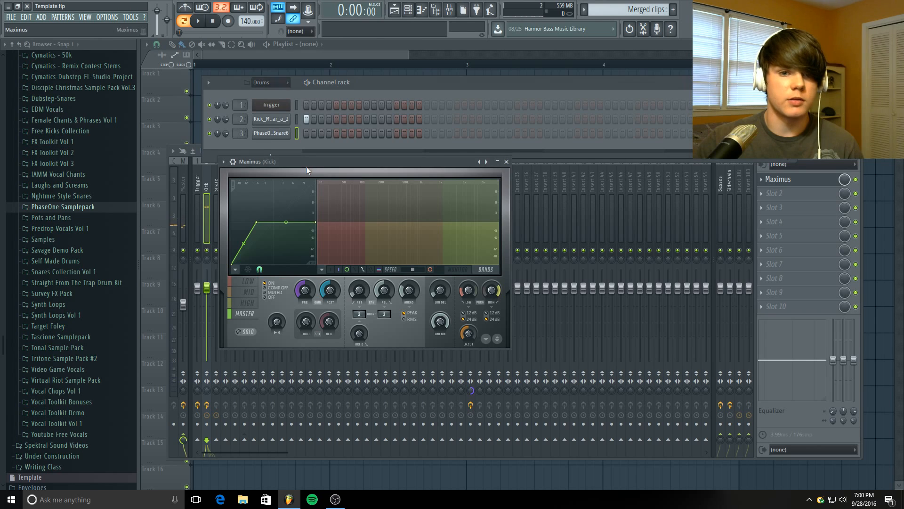
Play the pattern to hear the kick through Maximus's lowered master compression knee
click(198, 22)
click(212, 22)
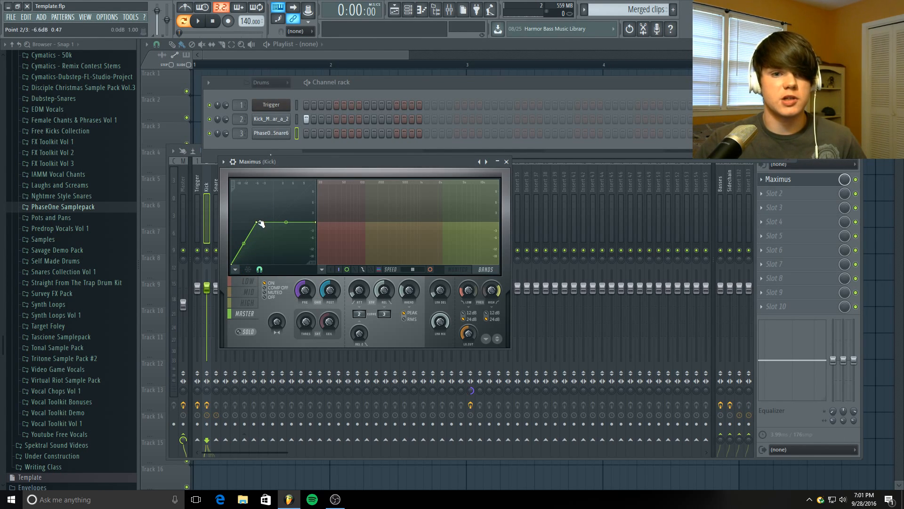
click(198, 21)
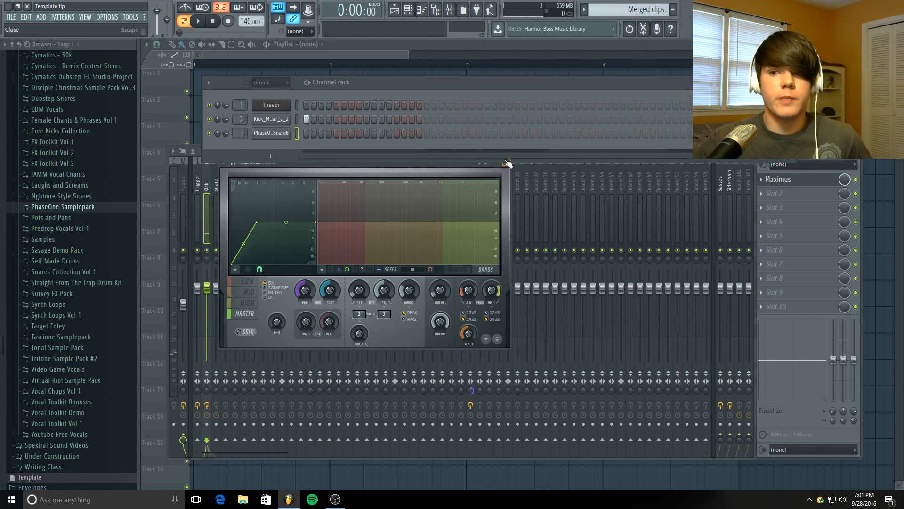
Load a second Maximus into slot 2 of the Kick mixer track and play the pattern through it
click(506, 162)
click(768, 193)
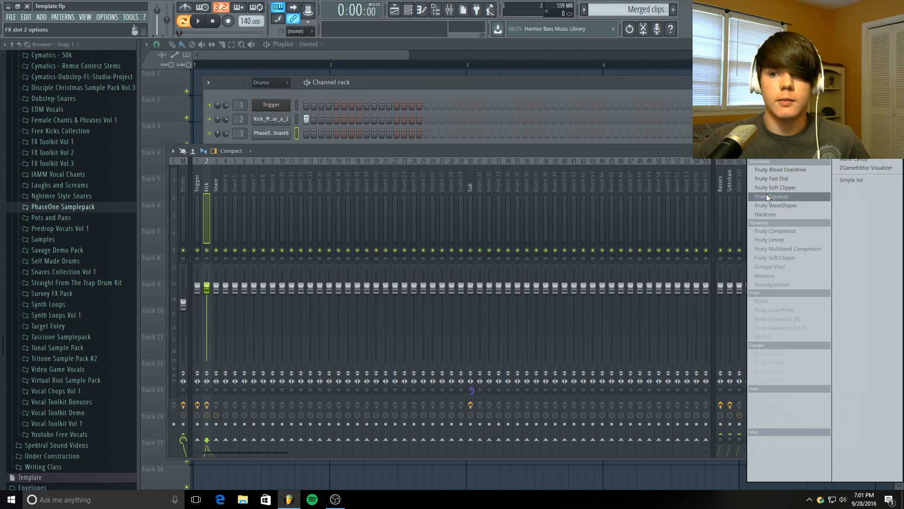
click(796, 274)
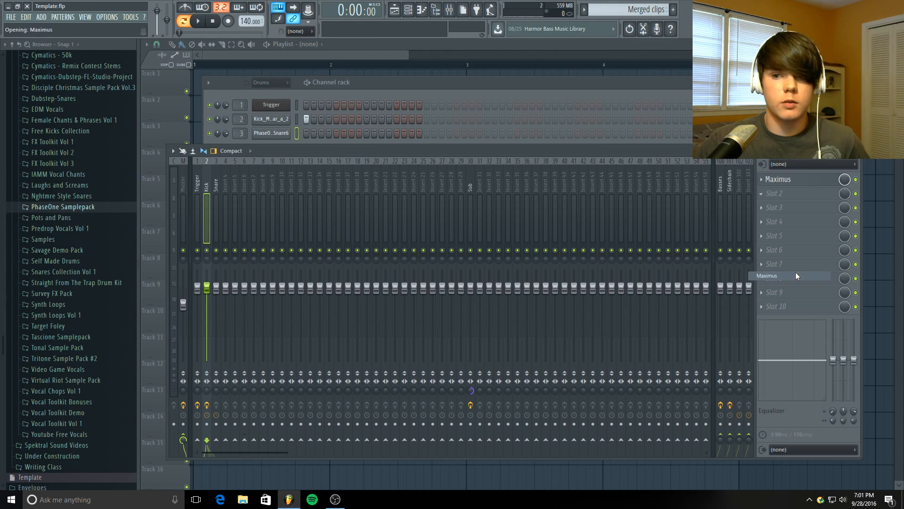
click(197, 22)
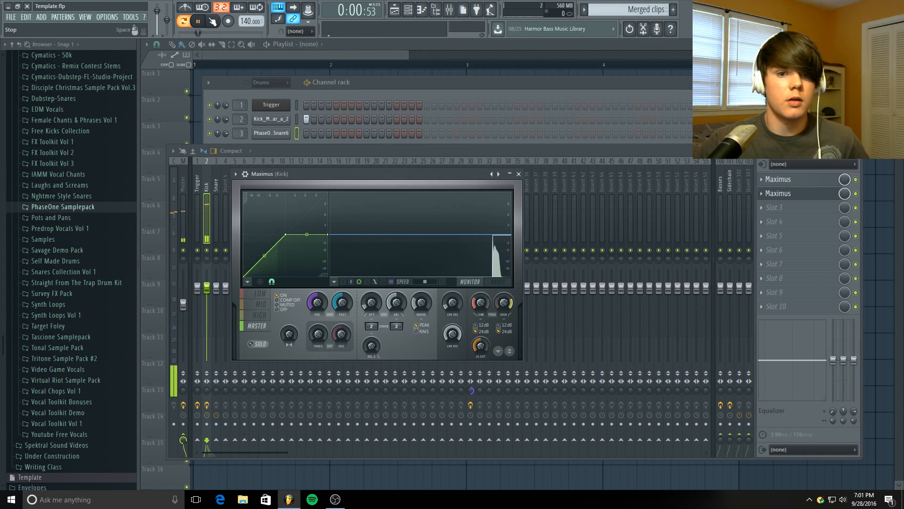
click(212, 21)
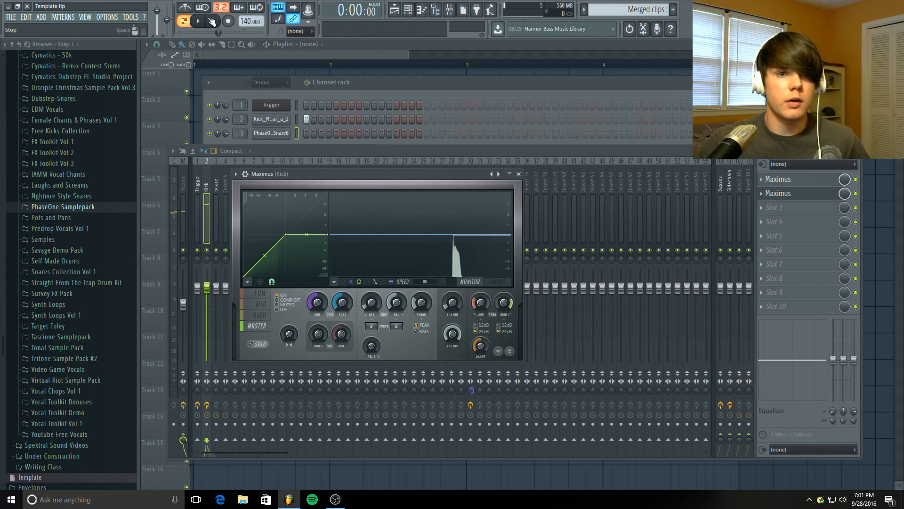
Move the first Maximus's master compression knee to an input level of -7.5 dB, play the pattern, and close that plugin window
click(783, 180)
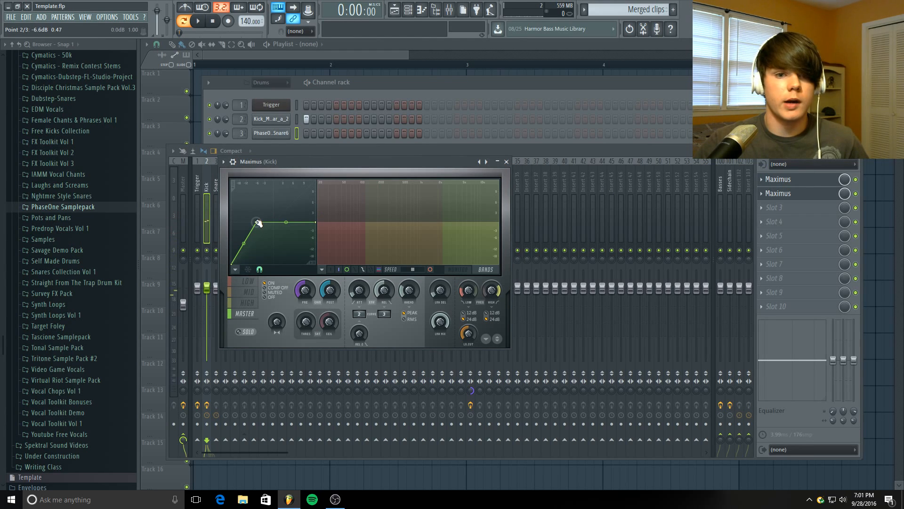
drag(257, 222, 254, 222)
key(space)
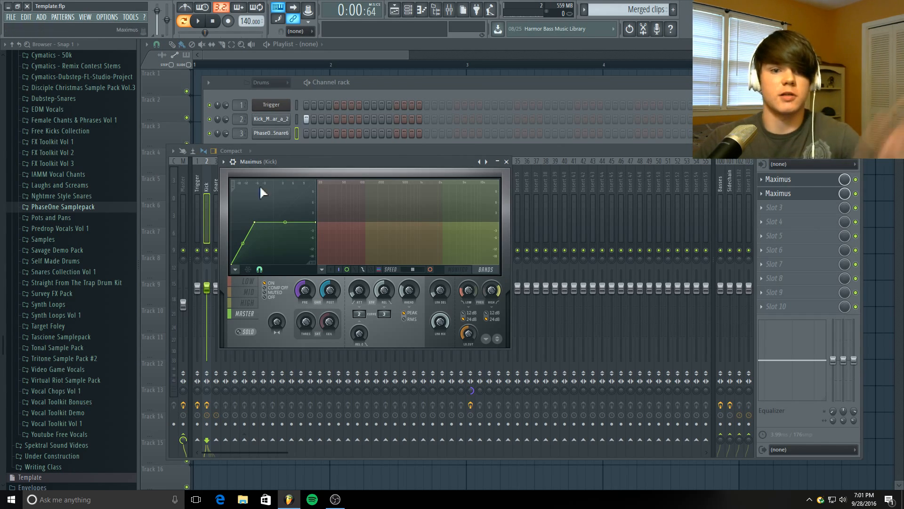
click(205, 21)
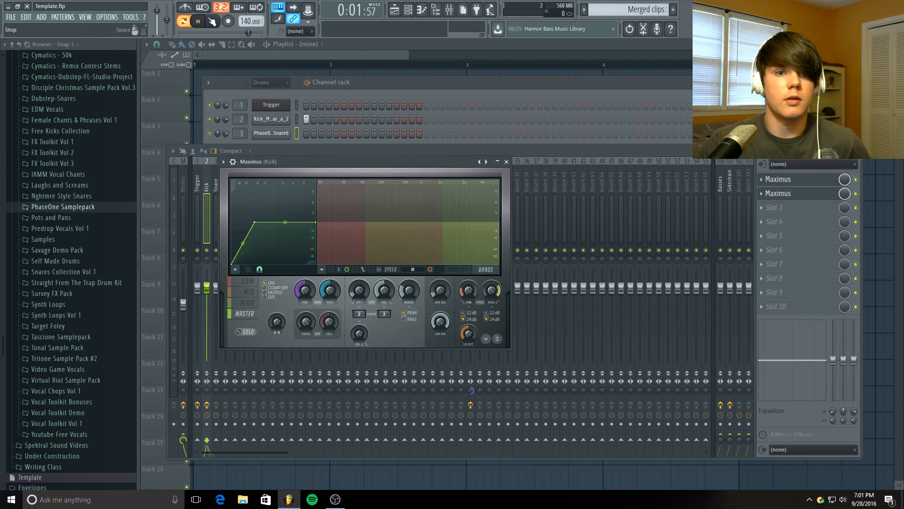
click(213, 21)
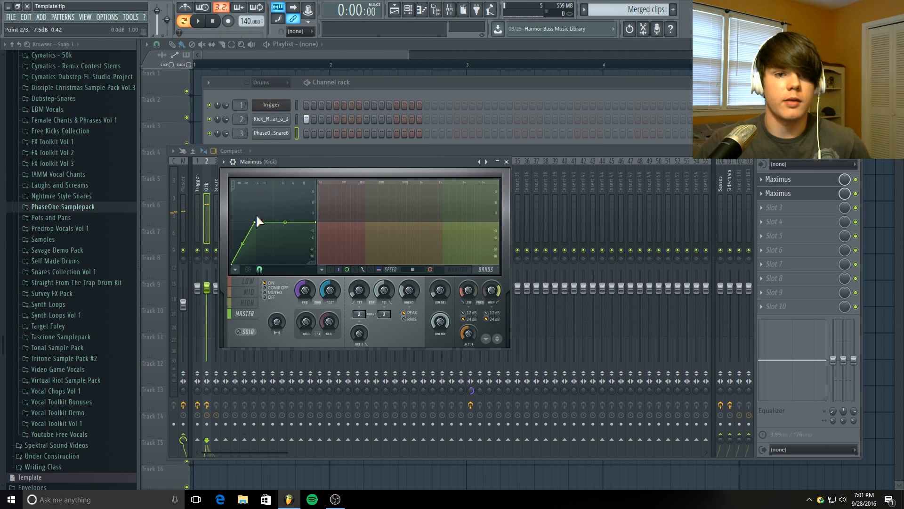
click(507, 162)
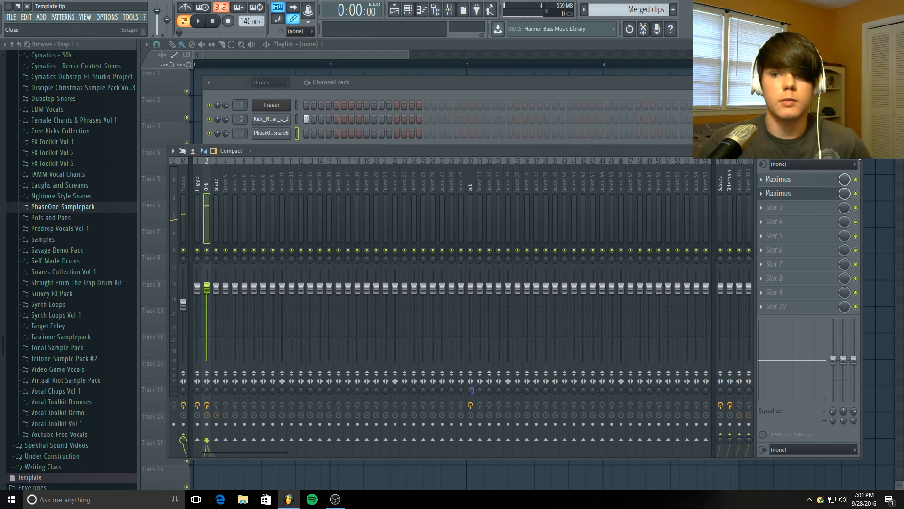
Move the second Maximus's master compression knee to a slightly lower input level, playing the pattern before and after the change
click(782, 194)
click(198, 22)
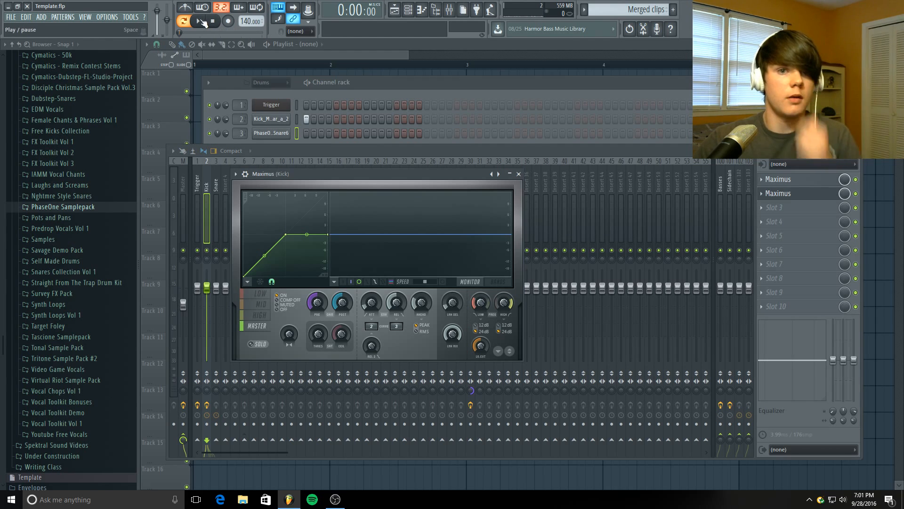
click(205, 22)
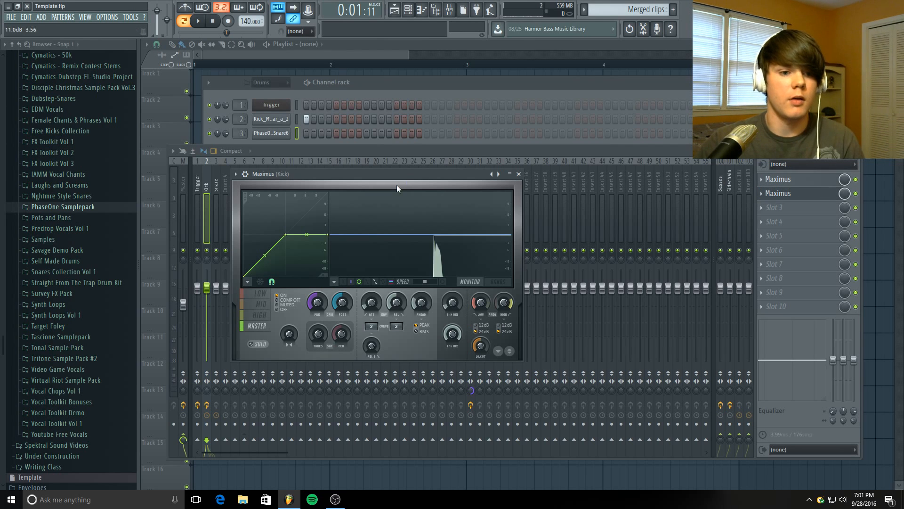
drag(285, 234, 278, 235)
click(198, 21)
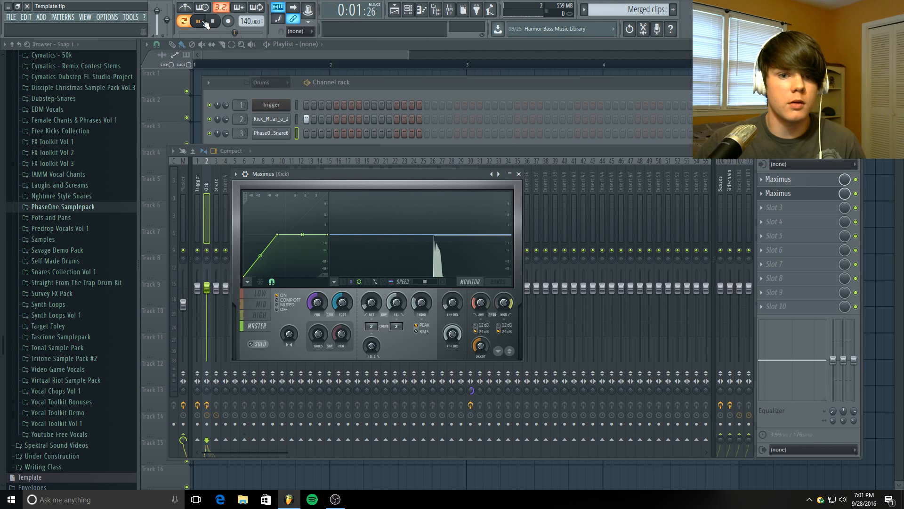
click(213, 21)
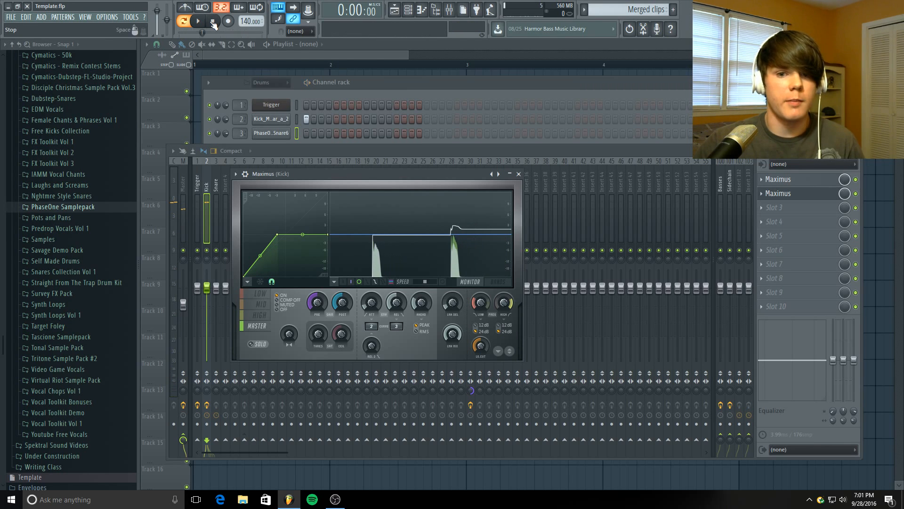
Solo the second Maximus's low band during playback, lower the low crossover frequency slightly in the Bands display, and turn solo off
click(262, 294)
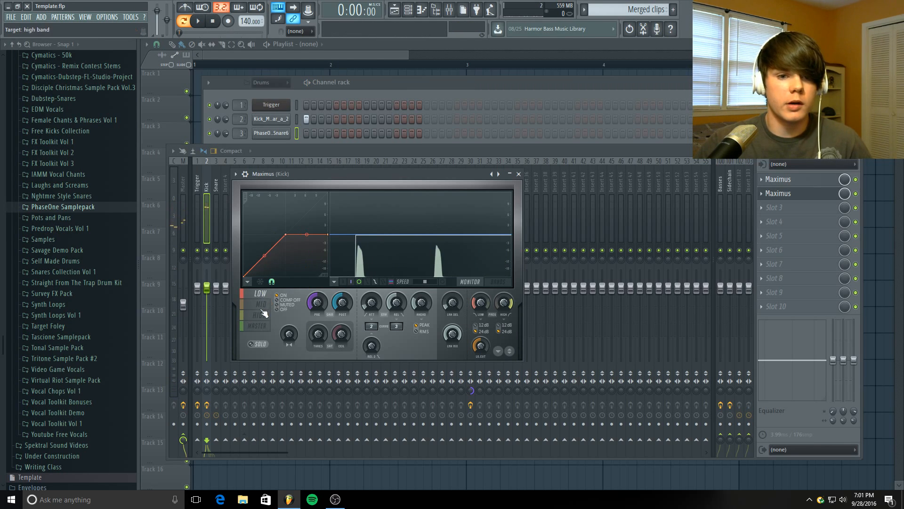
click(198, 22)
click(498, 282)
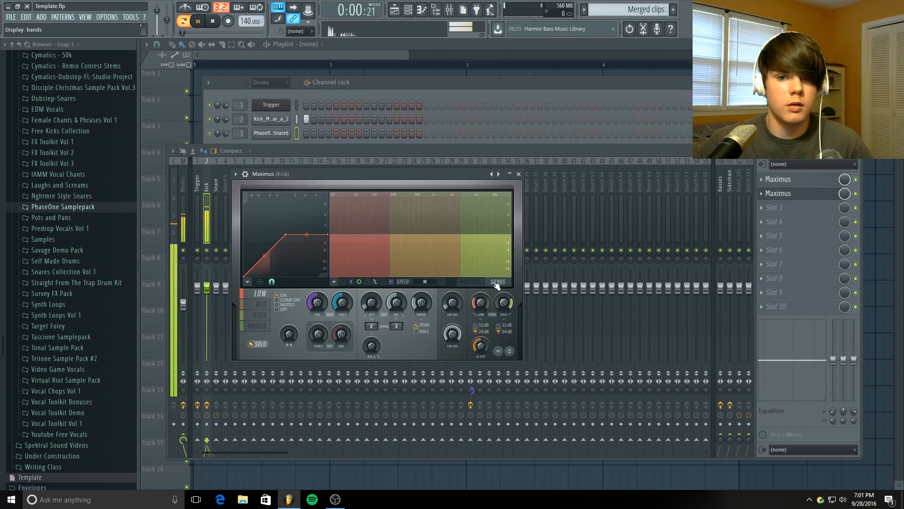
drag(479, 302, 478, 307)
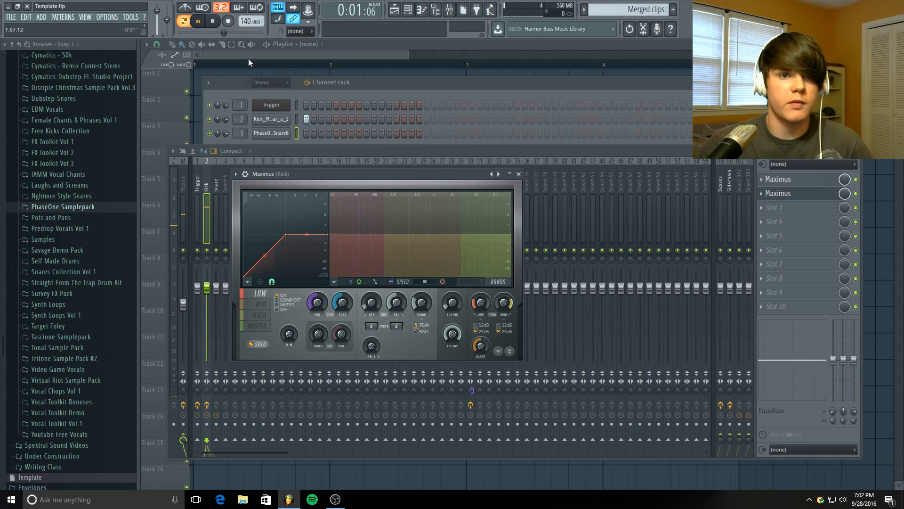
key(space)
click(259, 345)
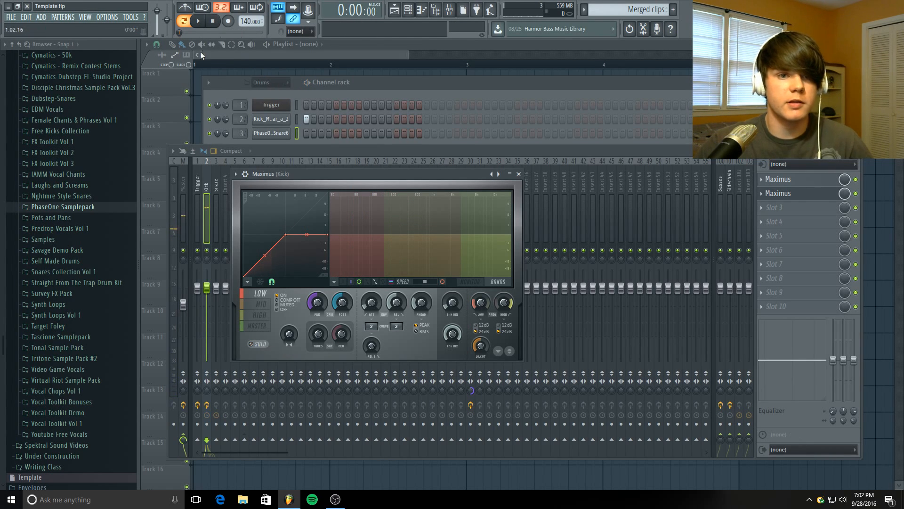
Play the pattern with the low band targeted and again with the mid band targeted
click(200, 24)
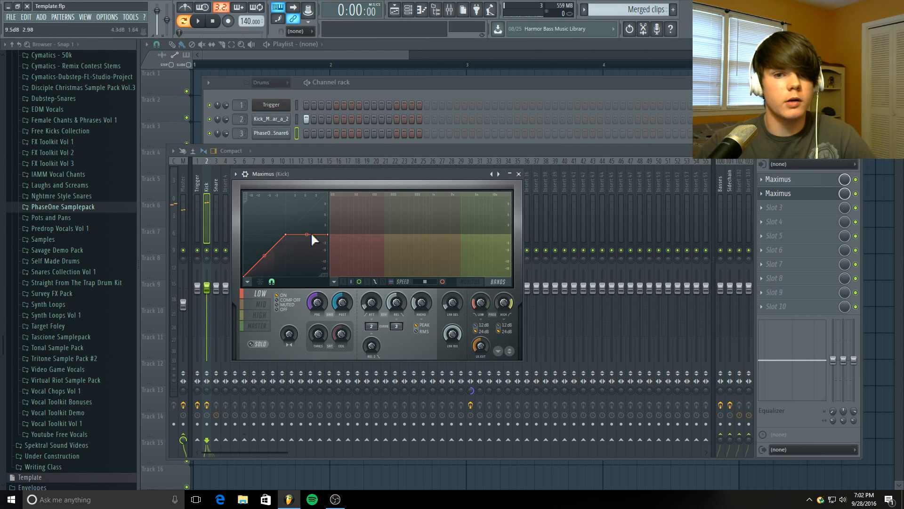
click(261, 305)
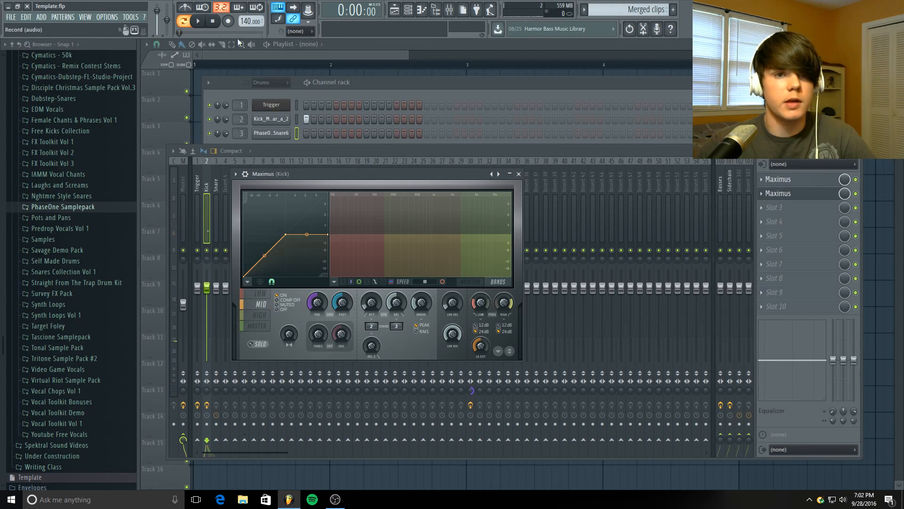
click(199, 22)
click(212, 22)
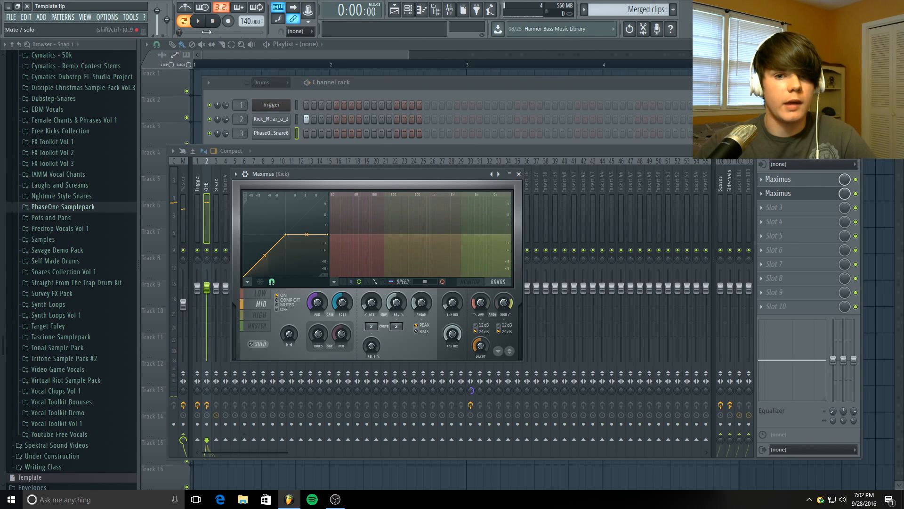
Add a point at -4.7 dB to the high-band curve, set it to Half sine, bend the first segment downward to 72% tension, and play
click(259, 314)
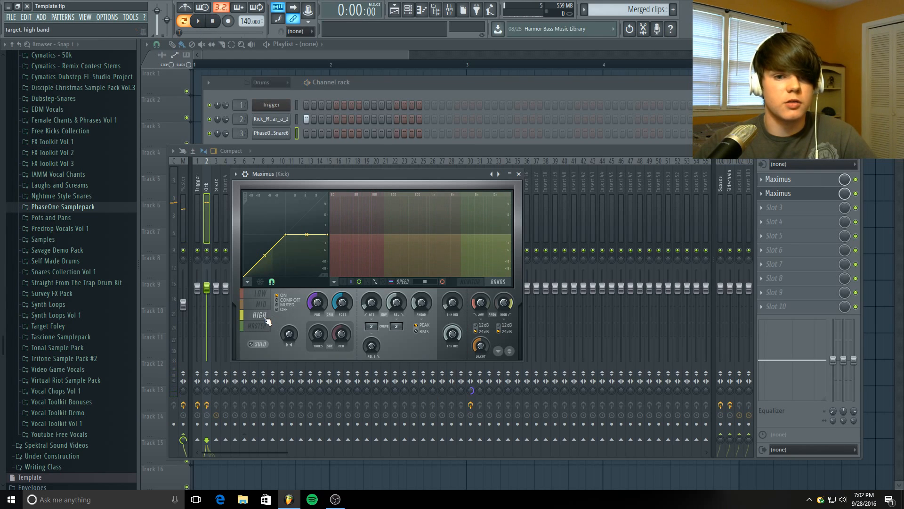
right_click(274, 247)
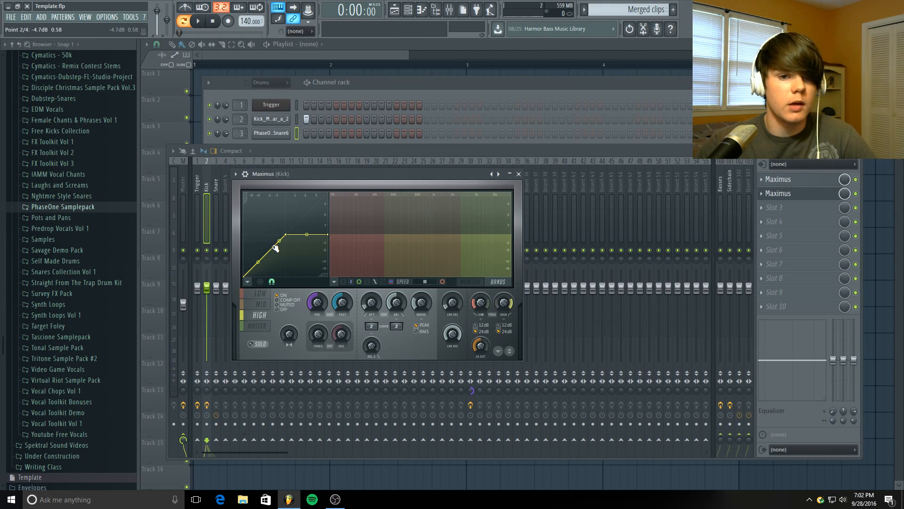
right_click(274, 247)
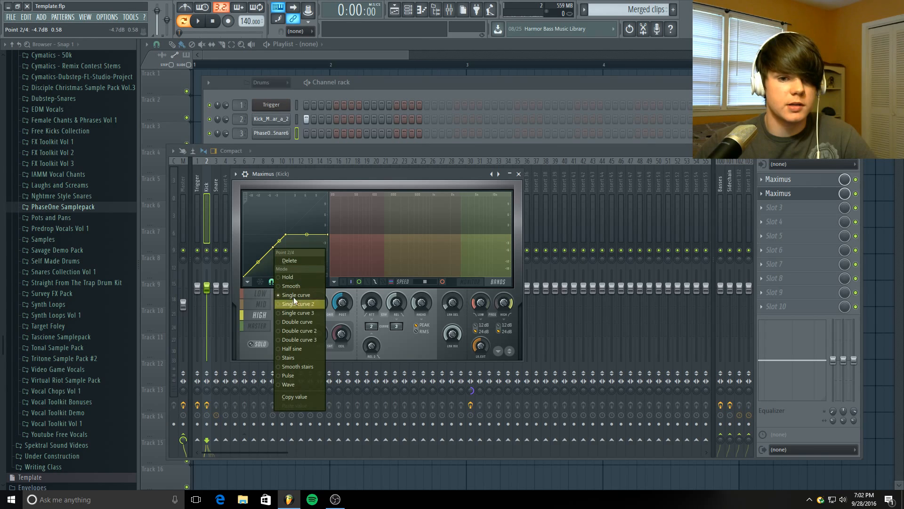
click(292, 348)
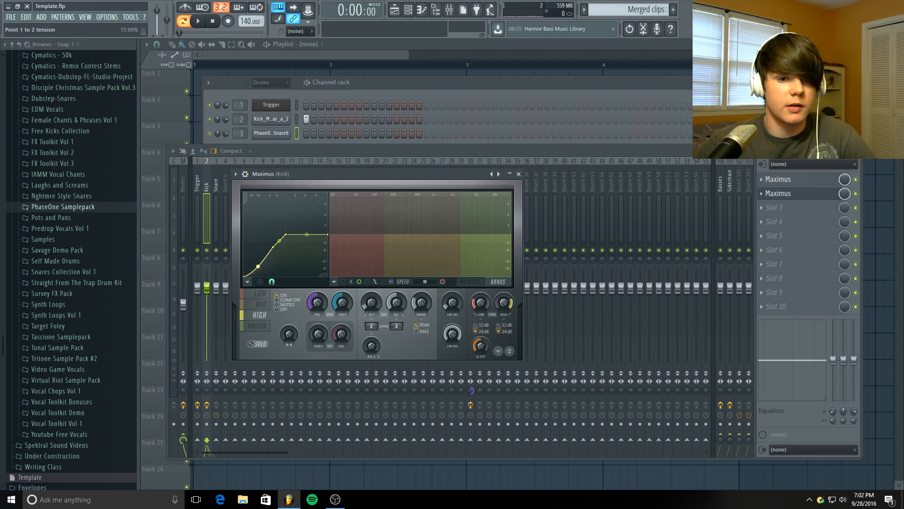
click(200, 23)
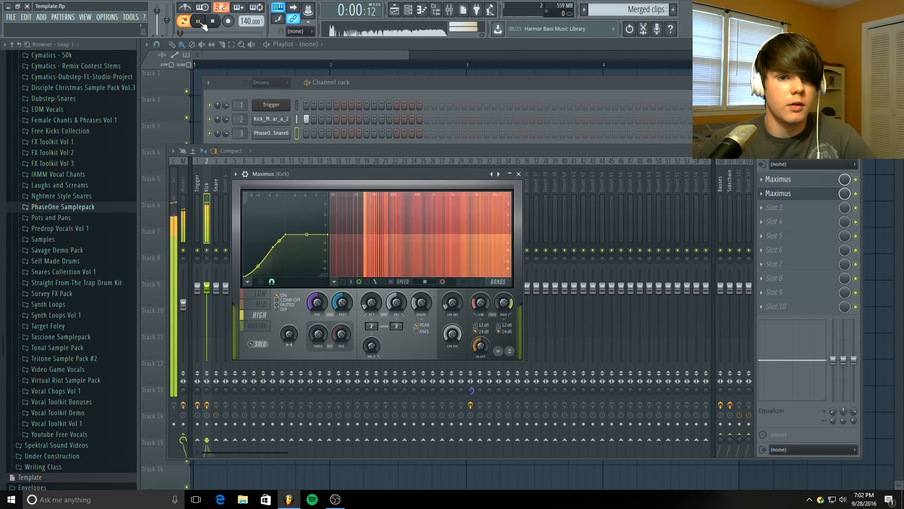
click(214, 23)
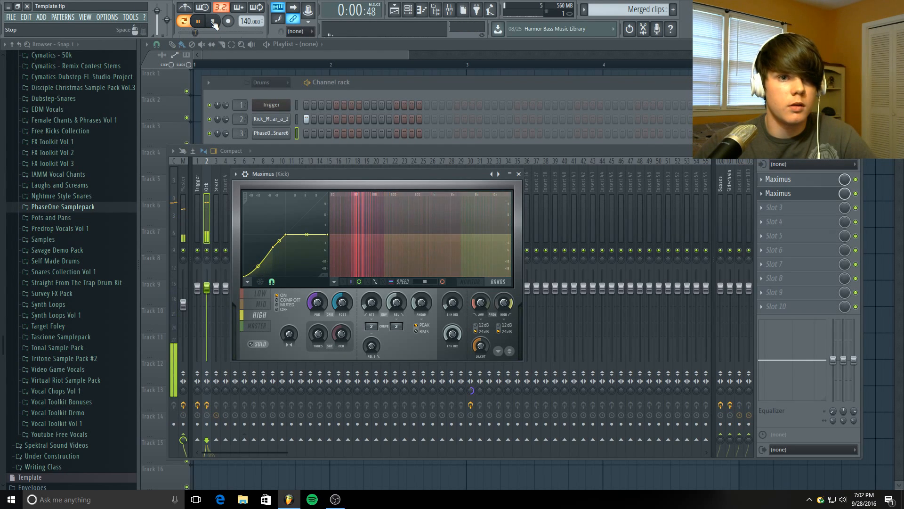
Try the high-band curve's first segment bent upward at 100% tension, and downward at 31% and 70%
drag(263, 277, 262, 259)
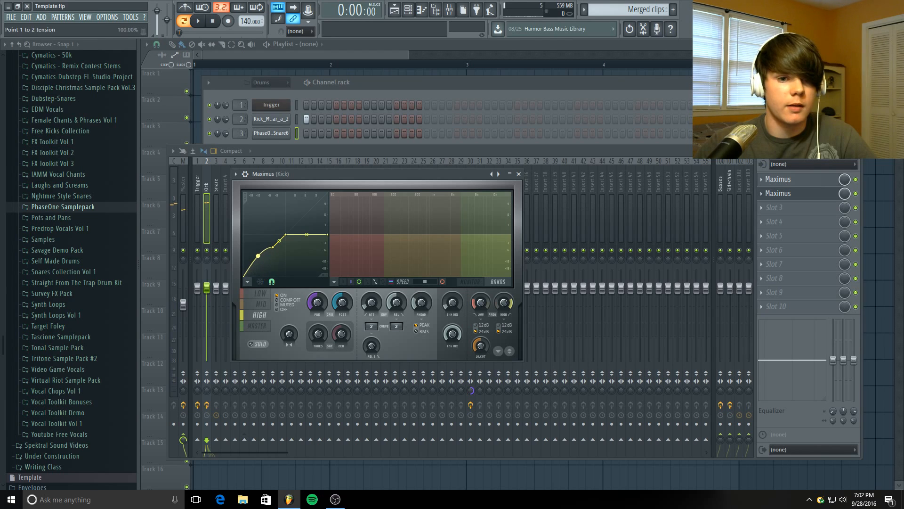
click(202, 22)
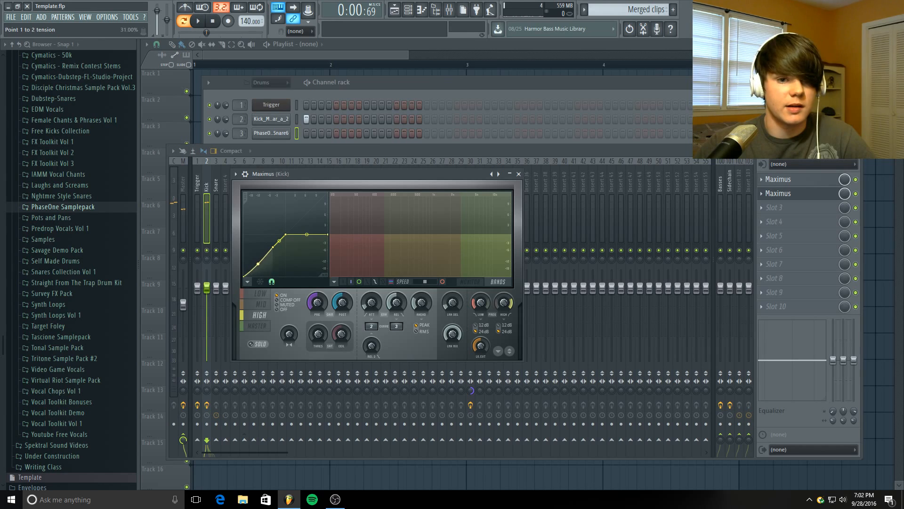
drag(258, 265, 258, 267)
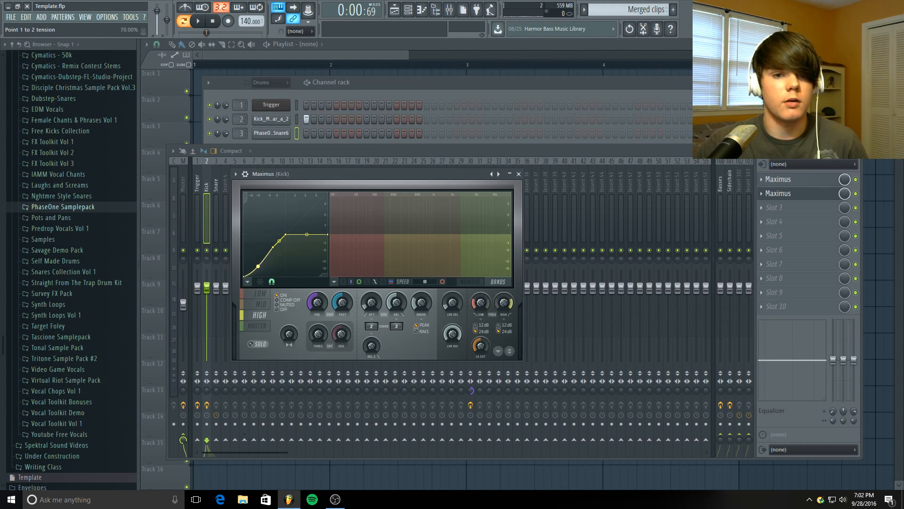
Lower the output level of the high-band curve's knee during playback, and set the first segment's tension to 52%
click(198, 21)
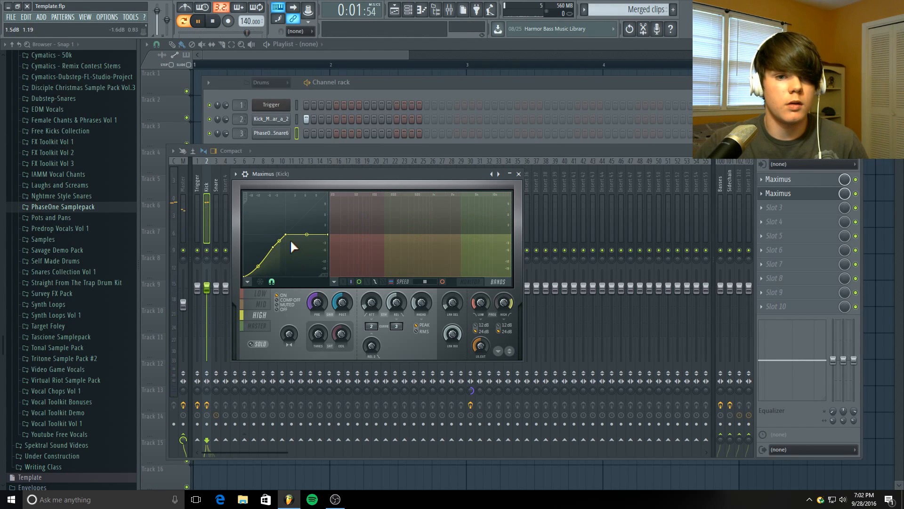
drag(286, 234, 279, 243)
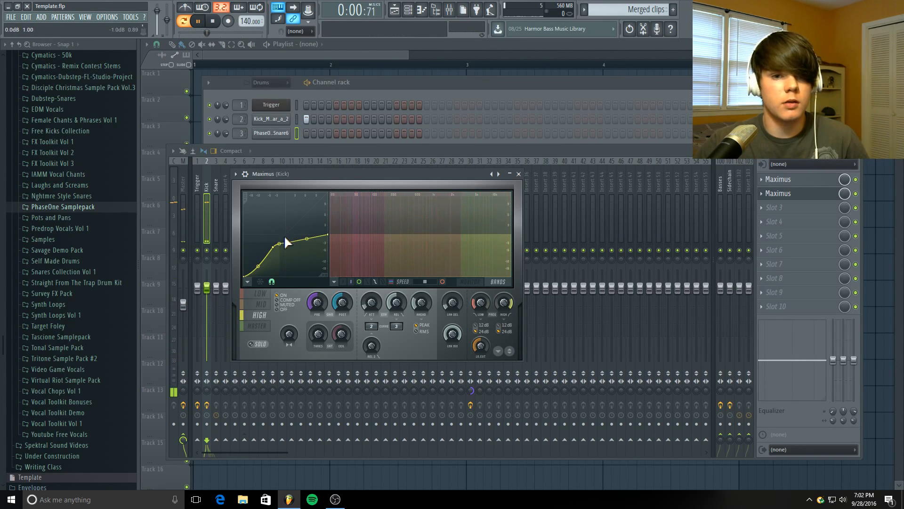
drag(286, 243, 258, 265)
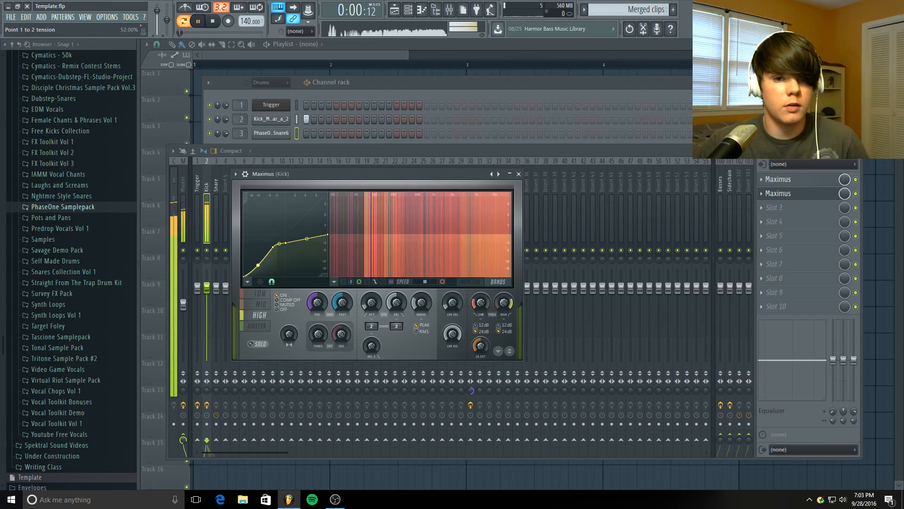
key(space)
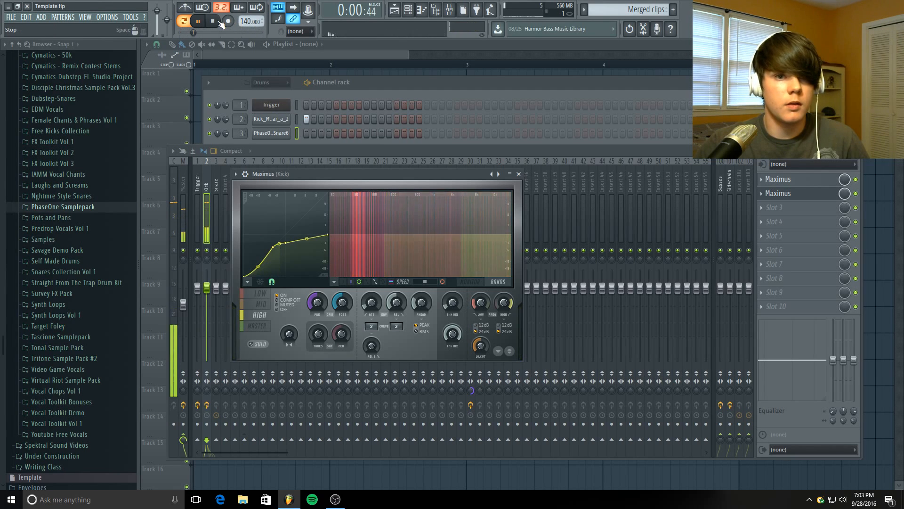
Solo the mid band and raise the low band crossover frequency slightly during playback
click(263, 305)
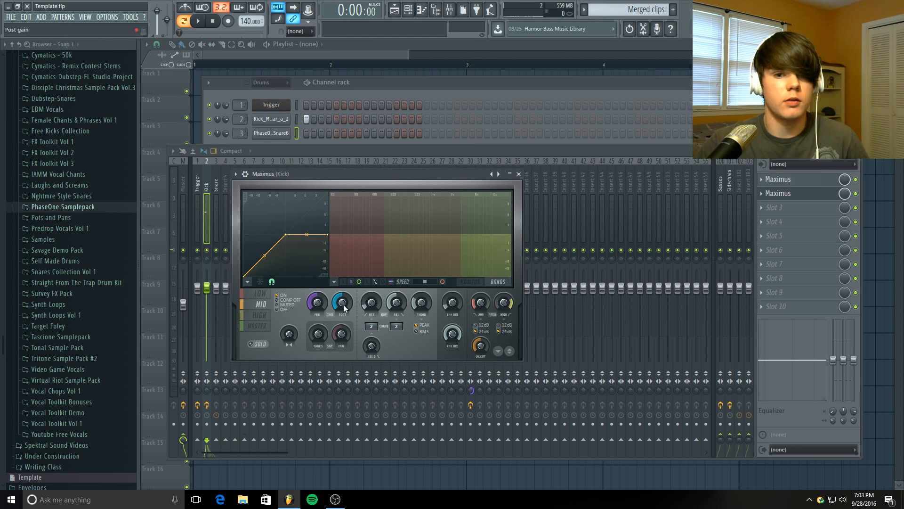
click(199, 22)
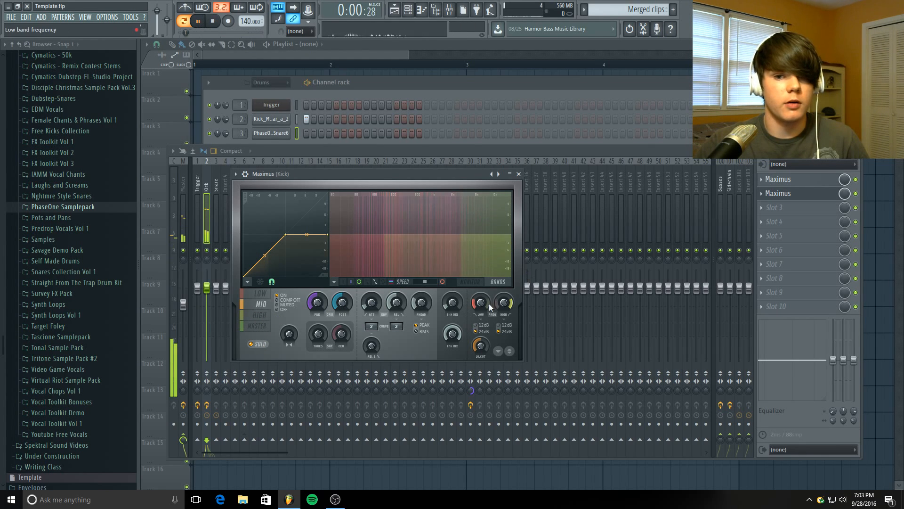
drag(481, 303, 481, 296)
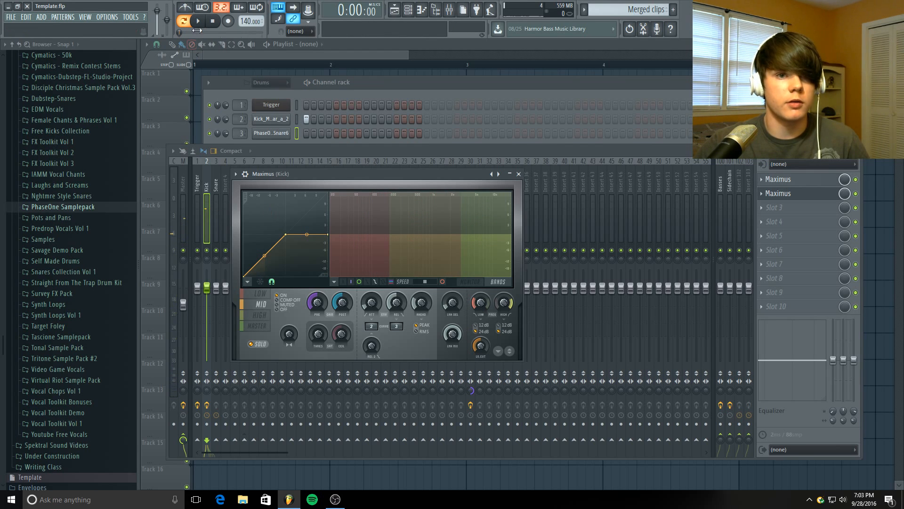
key(space)
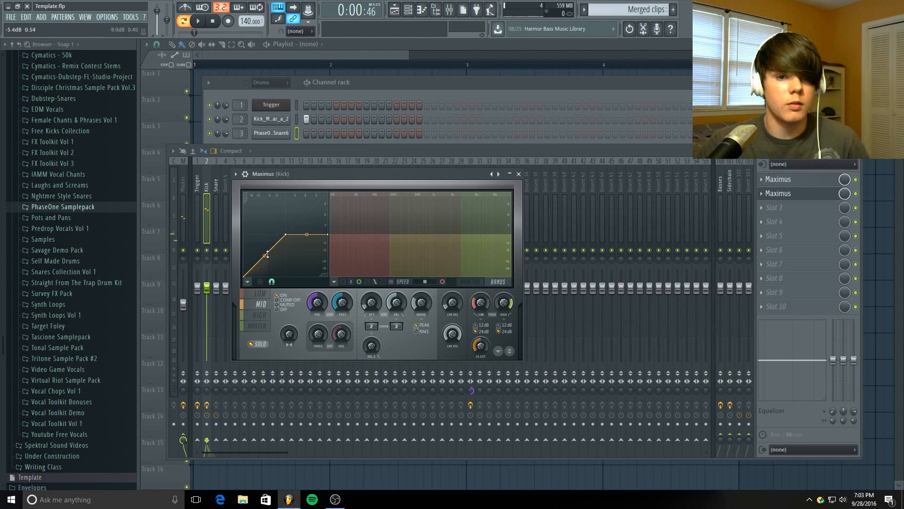
Add a point to the rising part of the mid-band curve, lower it slightly, and play with solo off
drag(265, 257, 266, 252)
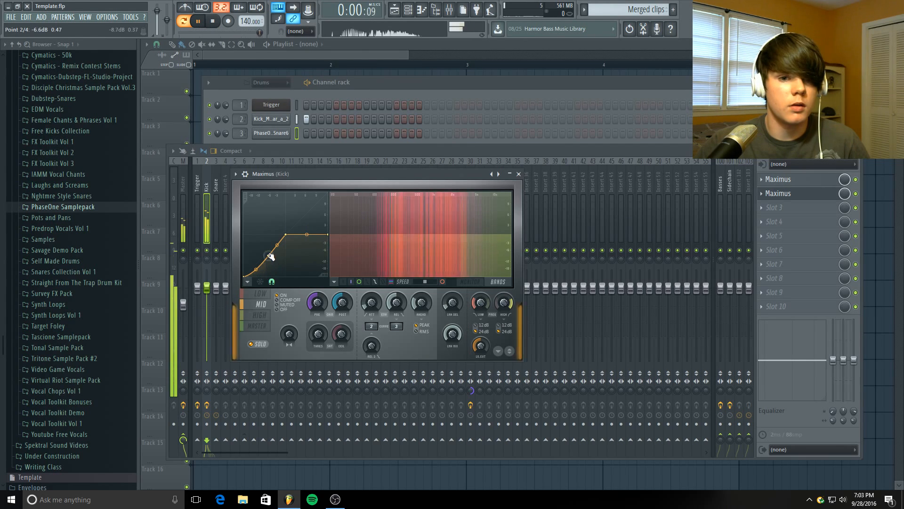
drag(270, 256, 268, 259)
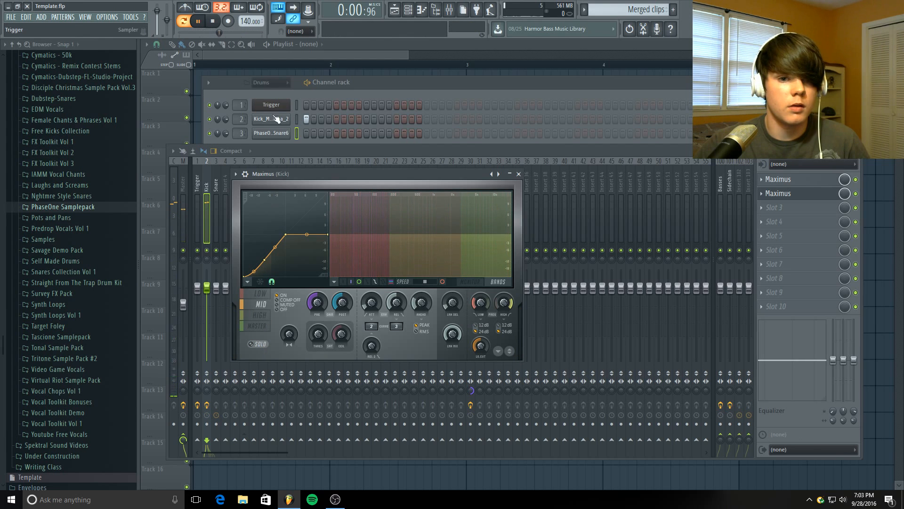
click(213, 21)
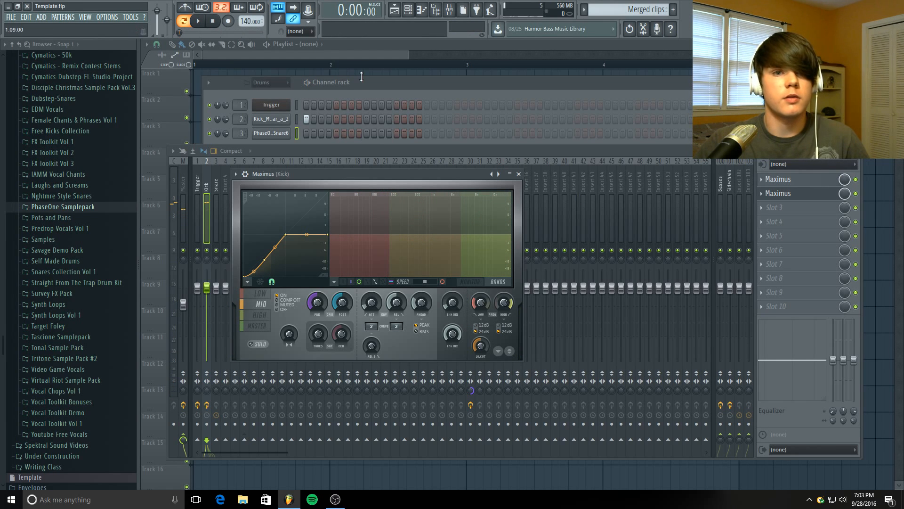
click(207, 21)
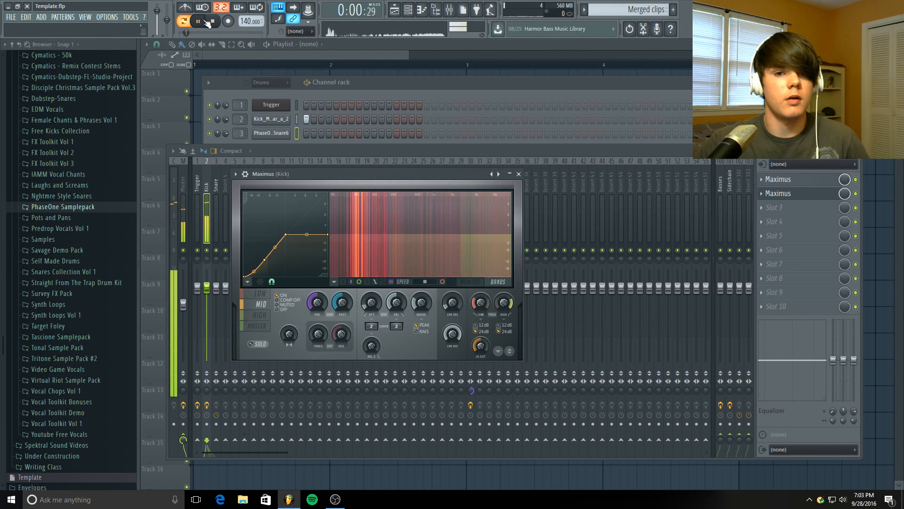
Add a point at -6.6 dB to the low-band curve during playback, with the first segment bent at 100% tension
click(256, 295)
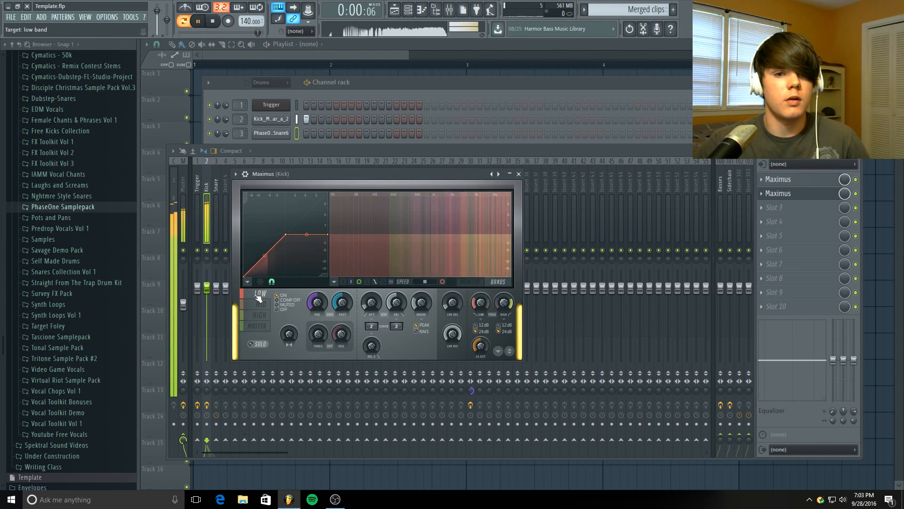
right_click(269, 252)
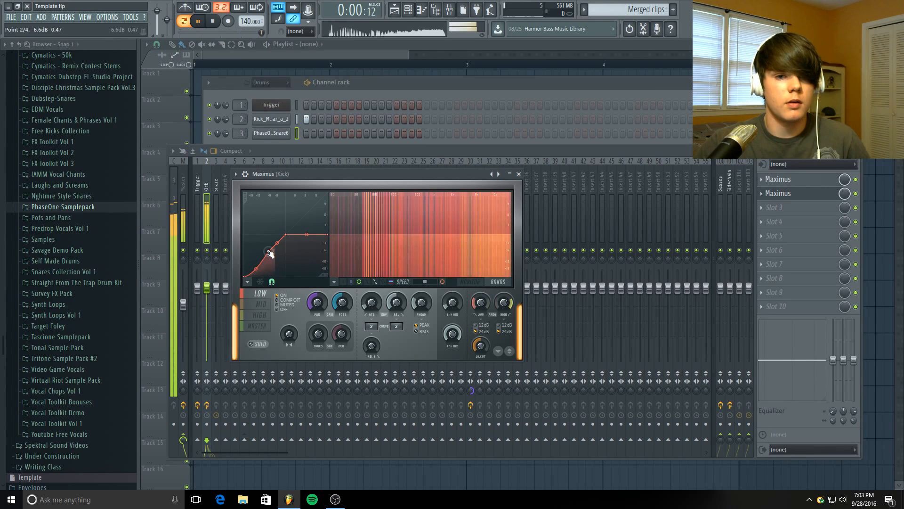
drag(269, 254, 267, 252)
right_click(256, 269)
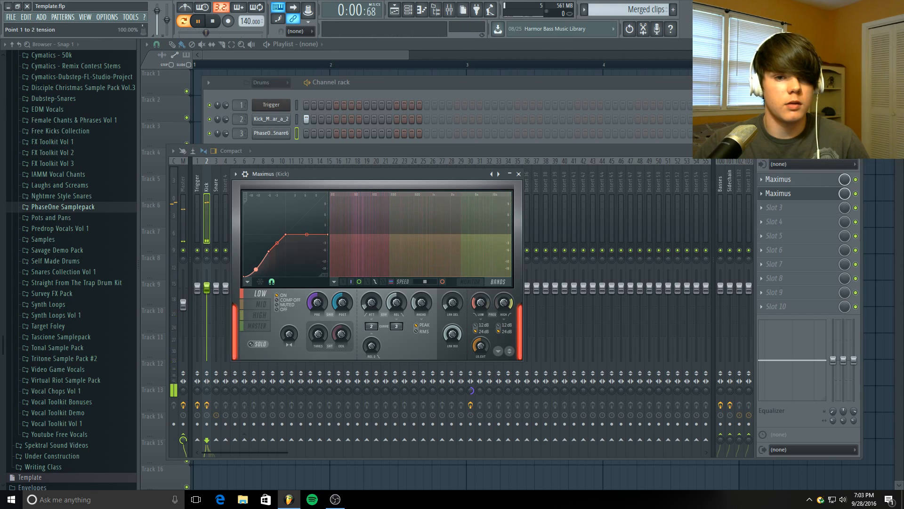
Straighten the low-band curve's first segment and lower its 0 dB knee until level with the preceding point
drag(256, 269, 256, 264)
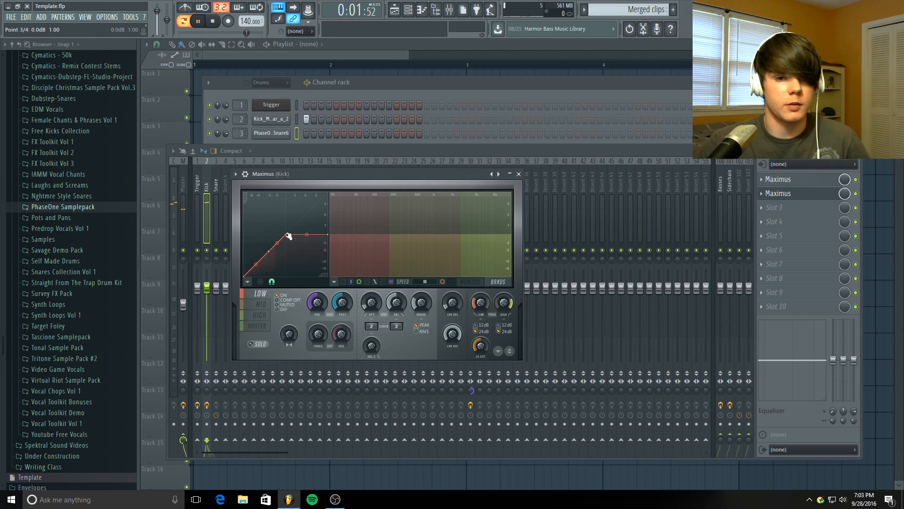
drag(288, 236, 288, 253)
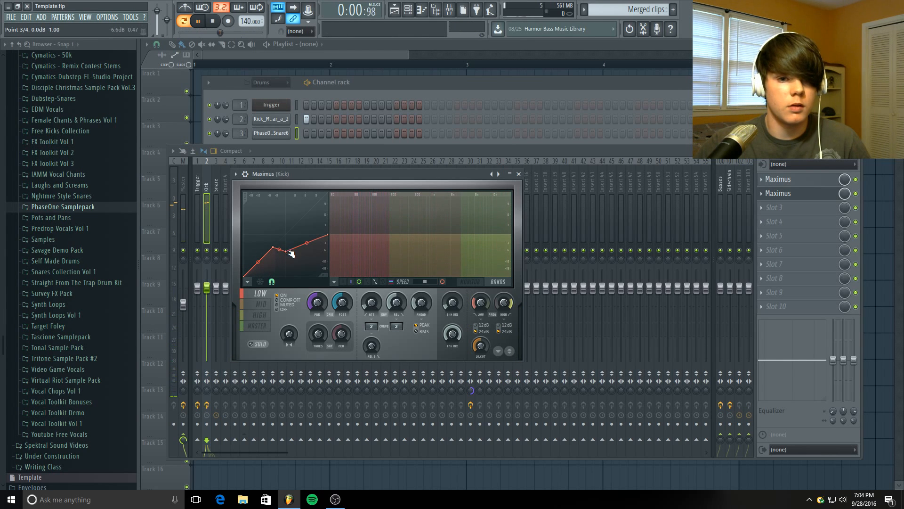
drag(286, 251, 286, 247)
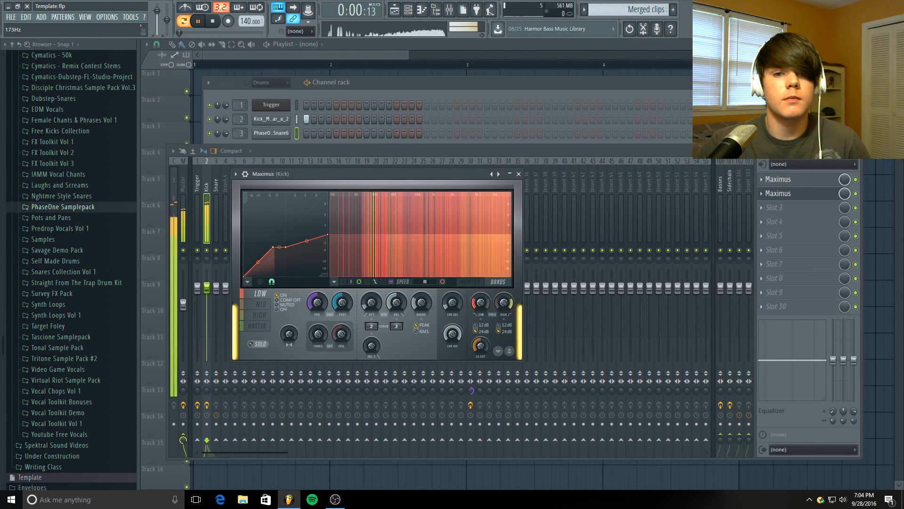
Try the low-band curve's first segment at 94% tension, reset it, and add a point at -24.7 dB with -INF dB output
drag(258, 262, 258, 256)
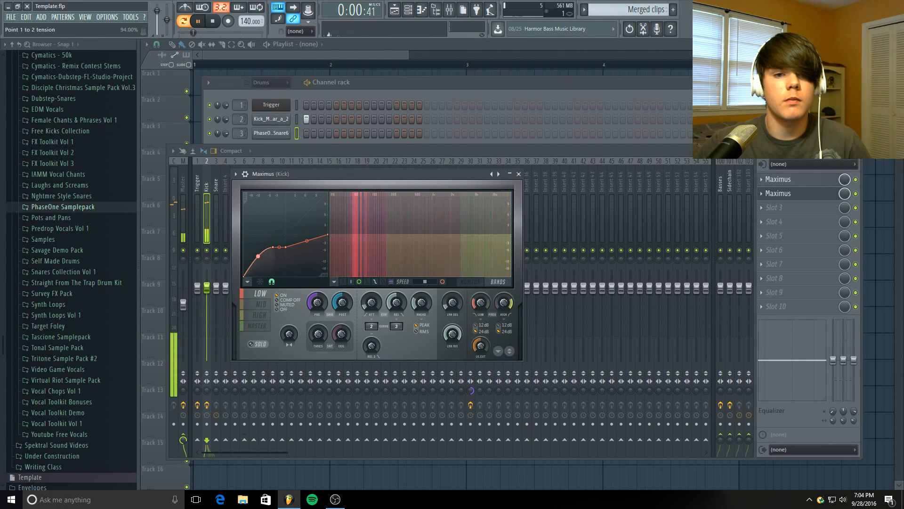
right_click(259, 256)
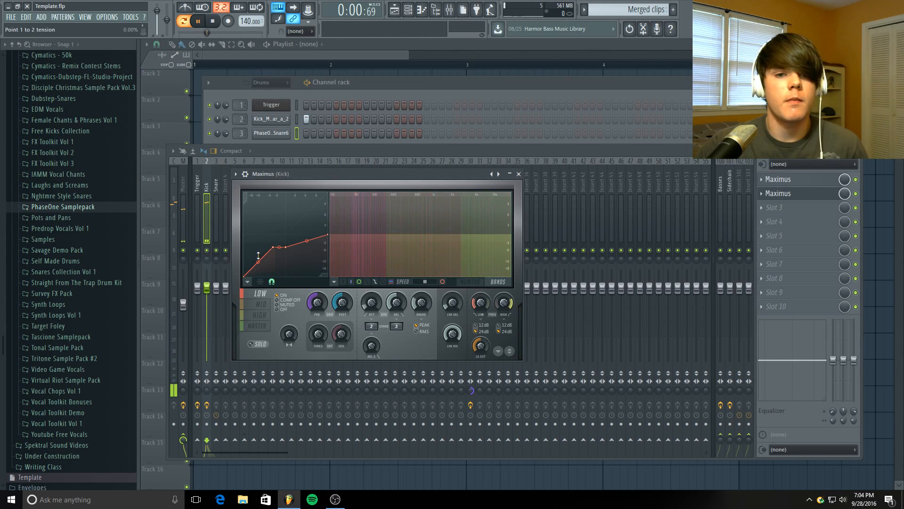
right_click(253, 283)
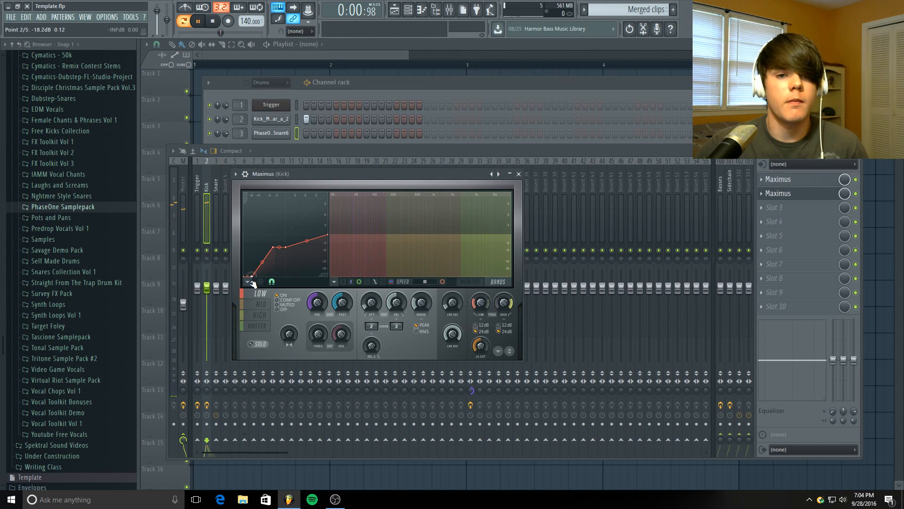
drag(253, 283, 248, 282)
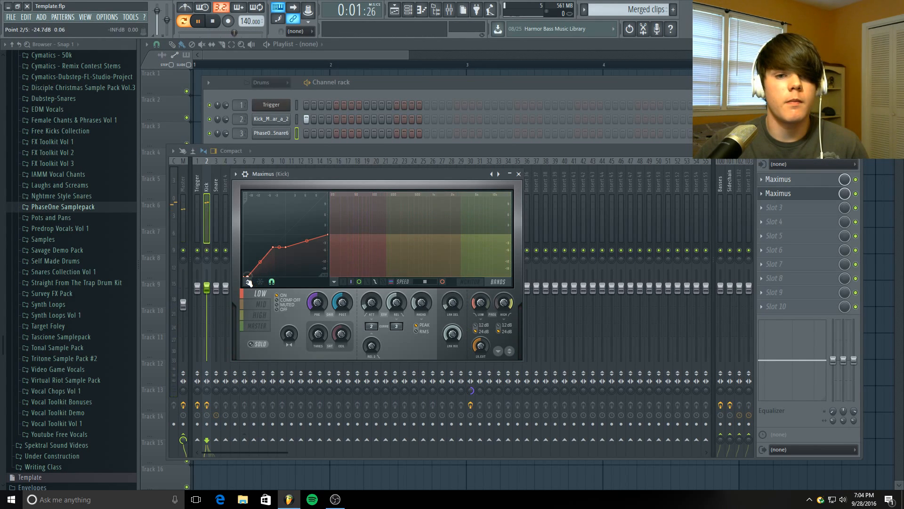
Audition the high and low bands in solo, turn solo off, and stop playback
click(259, 316)
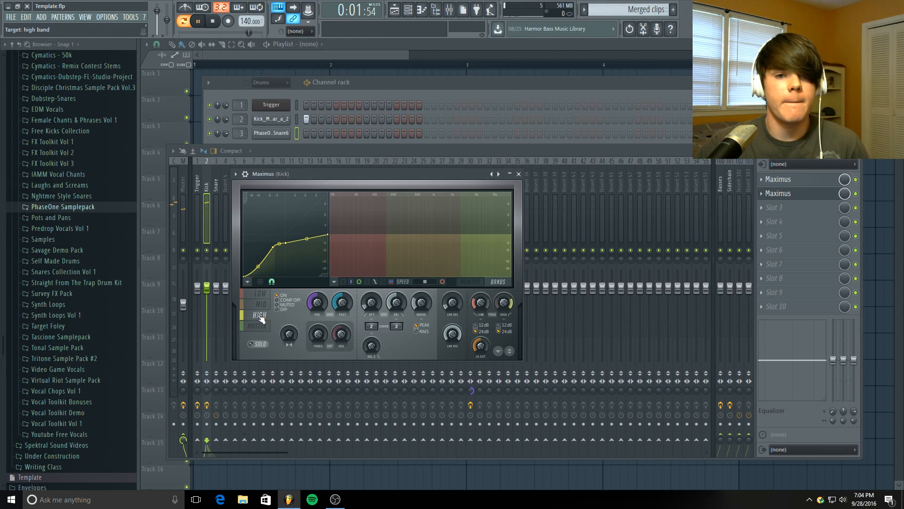
click(253, 345)
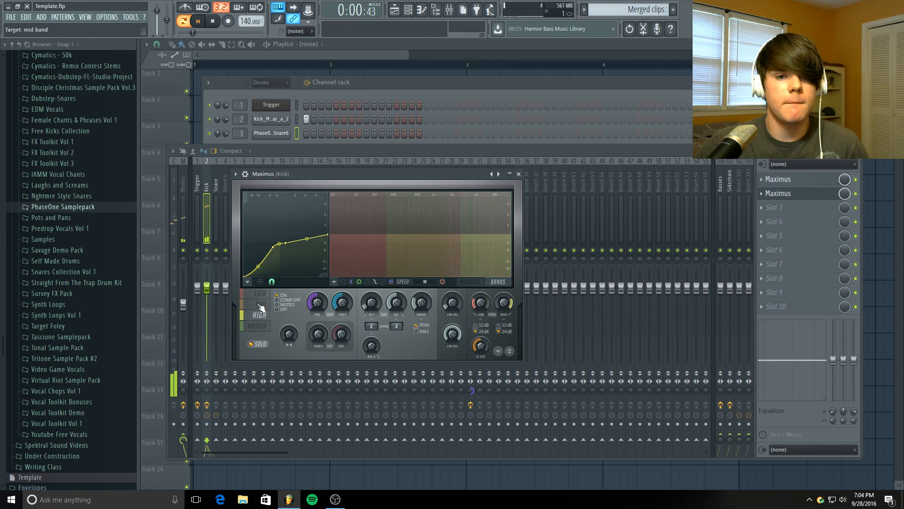
click(261, 292)
click(258, 344)
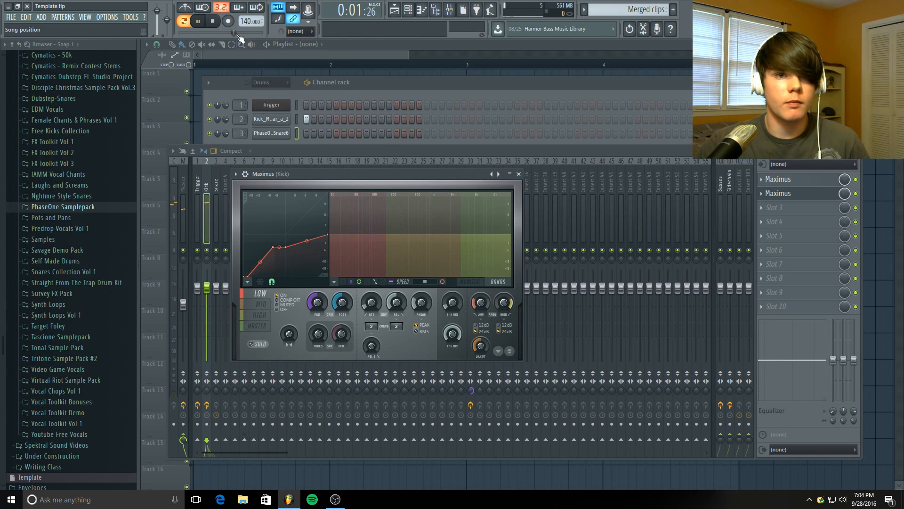
key(space)
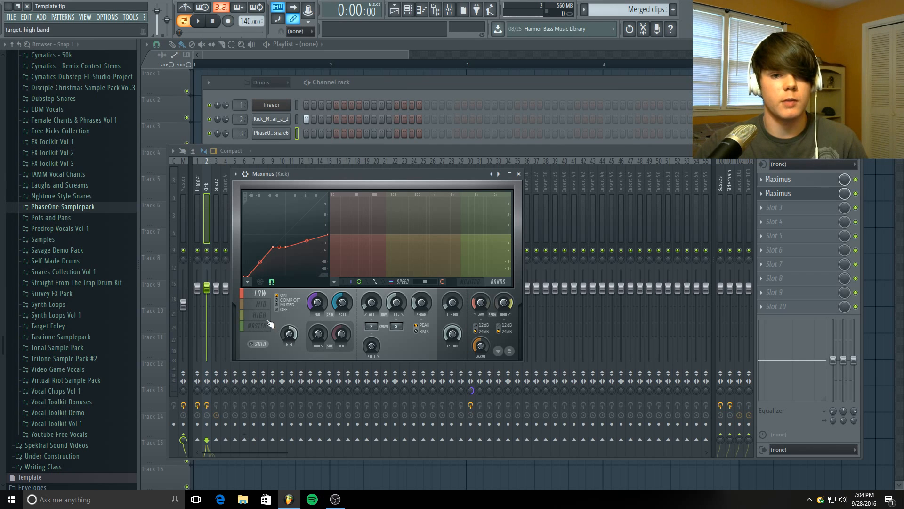
Review the mid, high and master curves and play the pattern briefly
click(261, 305)
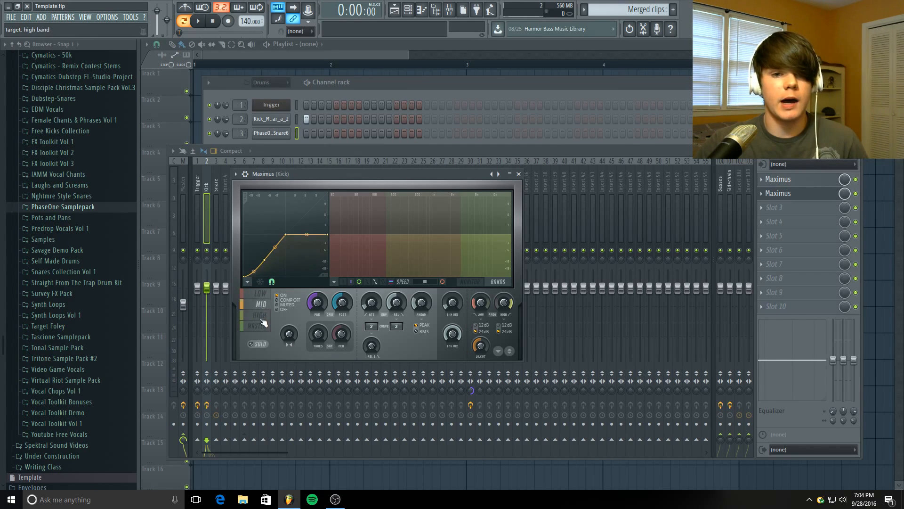
click(260, 315)
click(258, 326)
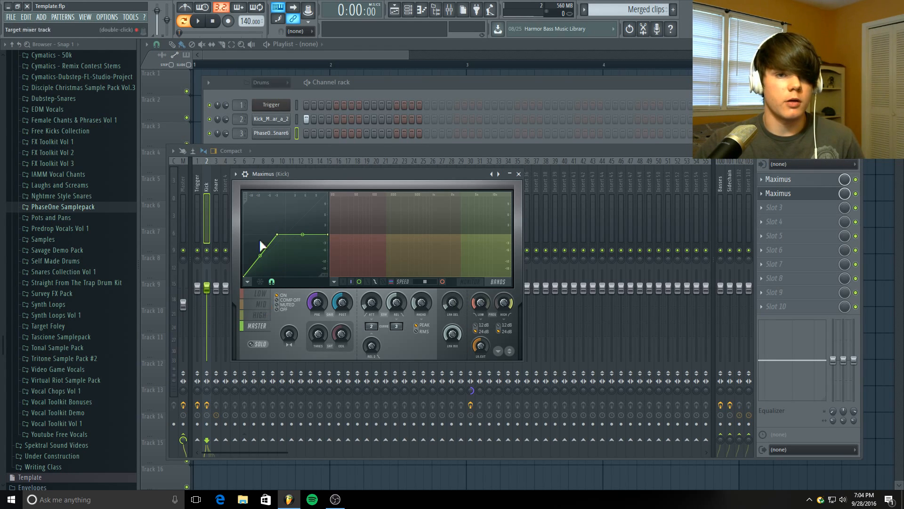
key(space)
key(space)
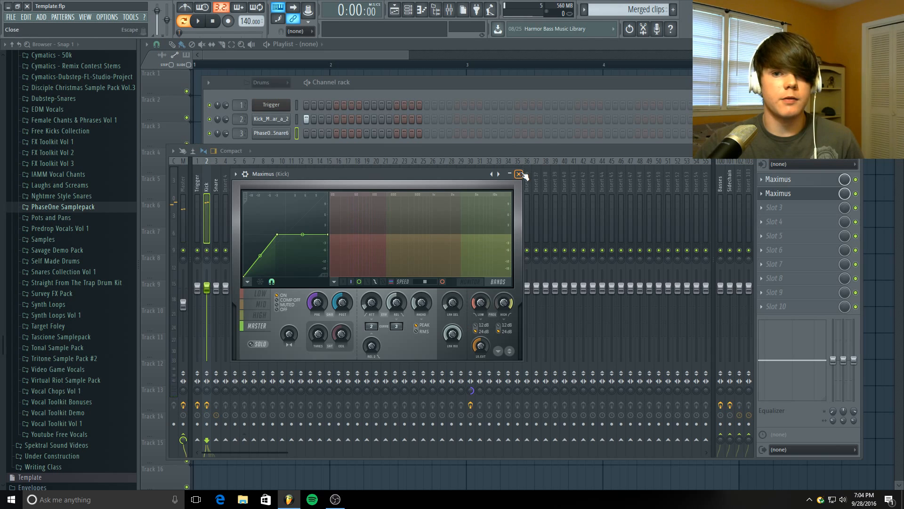
Close Maximus and load Fruity Parametric EQ 2 into the kick track's third effect slot
click(519, 174)
click(786, 209)
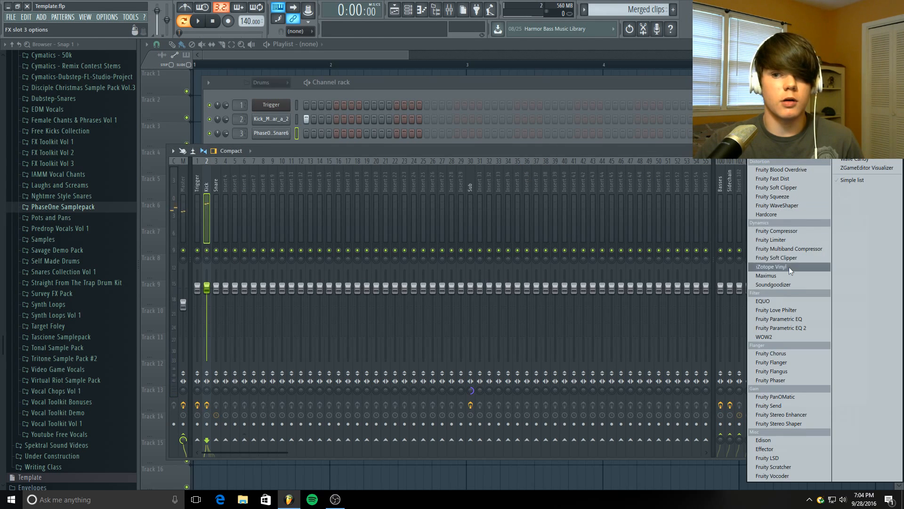
click(784, 327)
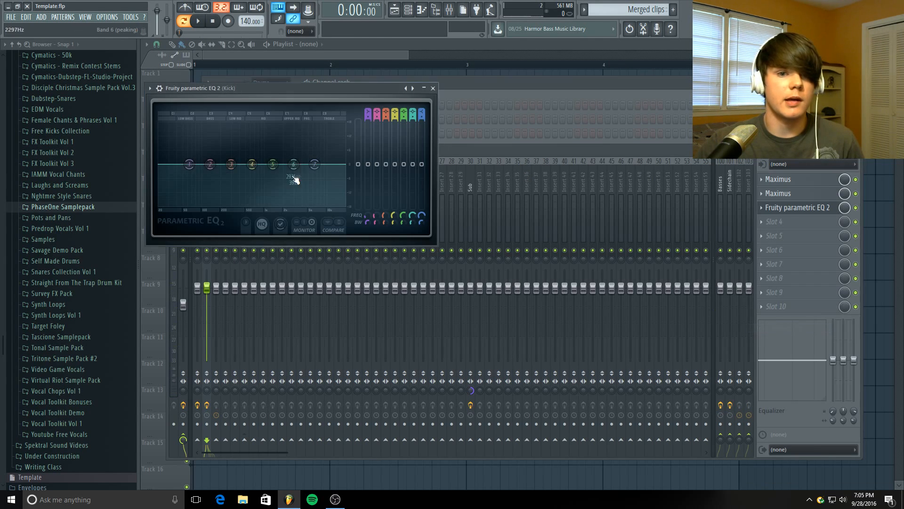
Cut EQ band 4 by about 2.4 dB near 2073 Hz, checking it during playback, and close the equalizer
drag(260, 163, 283, 170)
click(200, 24)
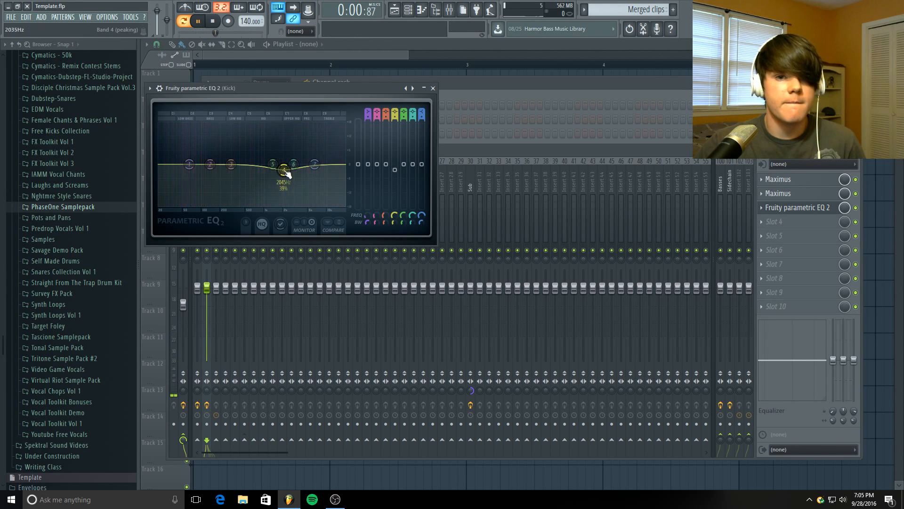
drag(284, 170, 284, 169)
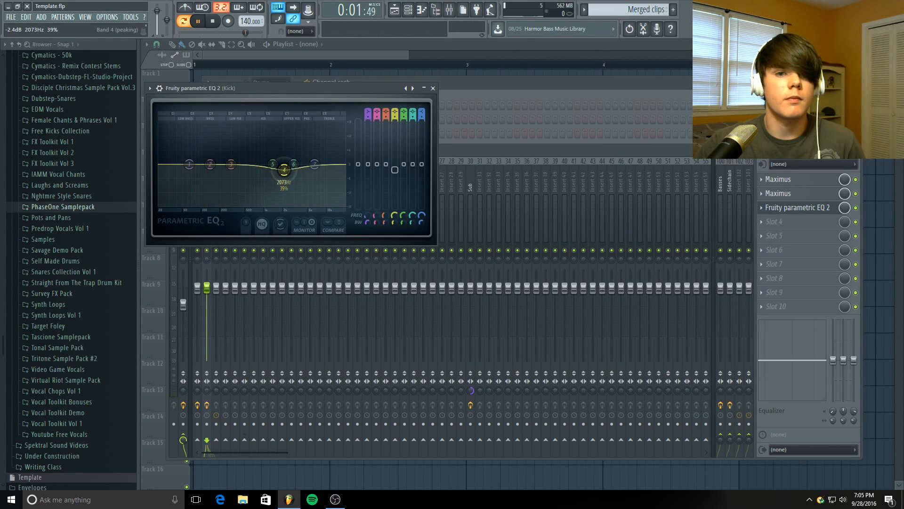
click(432, 88)
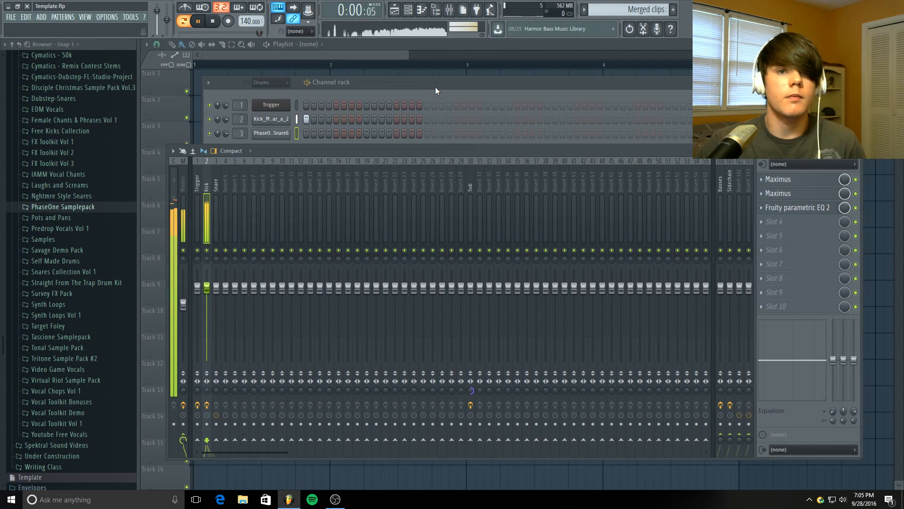
key(space)
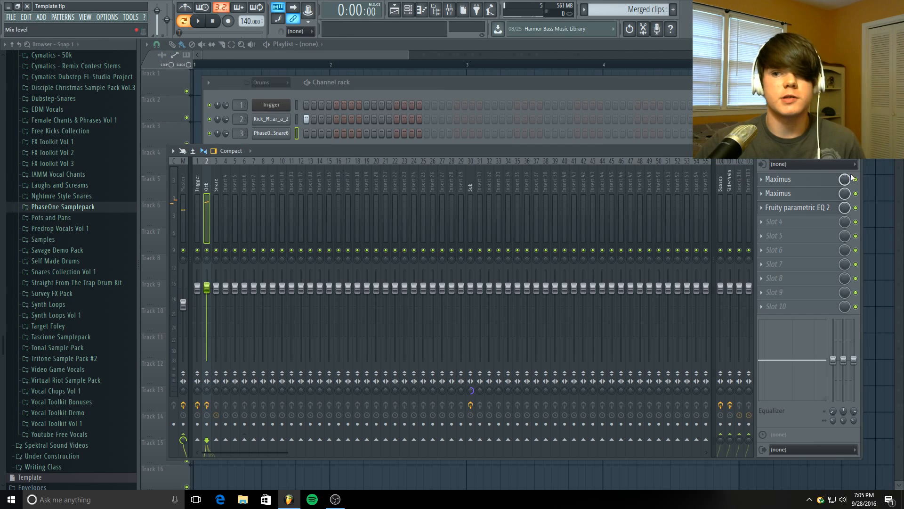
Play the kick with both Maximus instances and the EQ bypassed, and re-enable all three effects
click(856, 208)
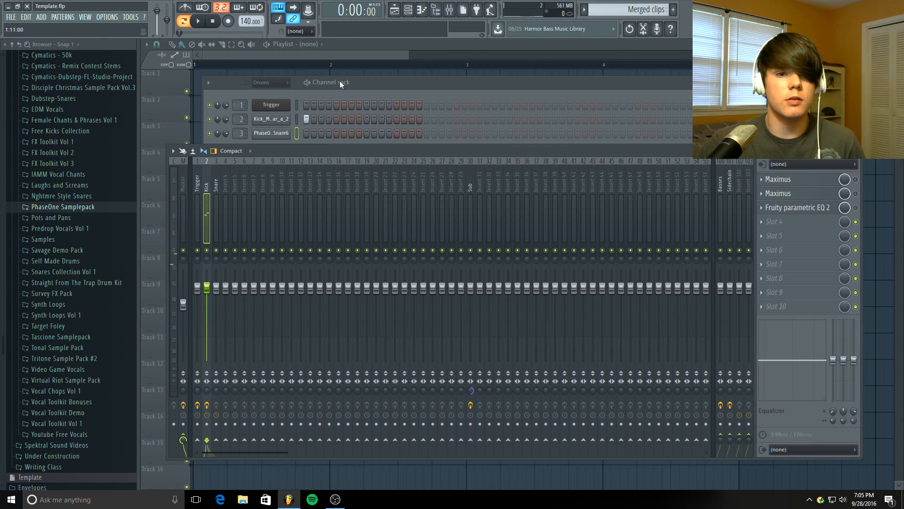
click(200, 23)
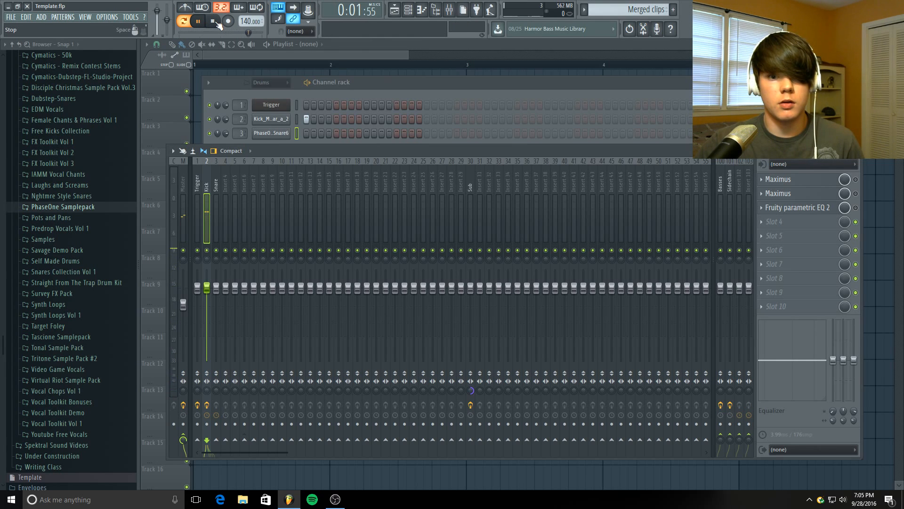
click(216, 23)
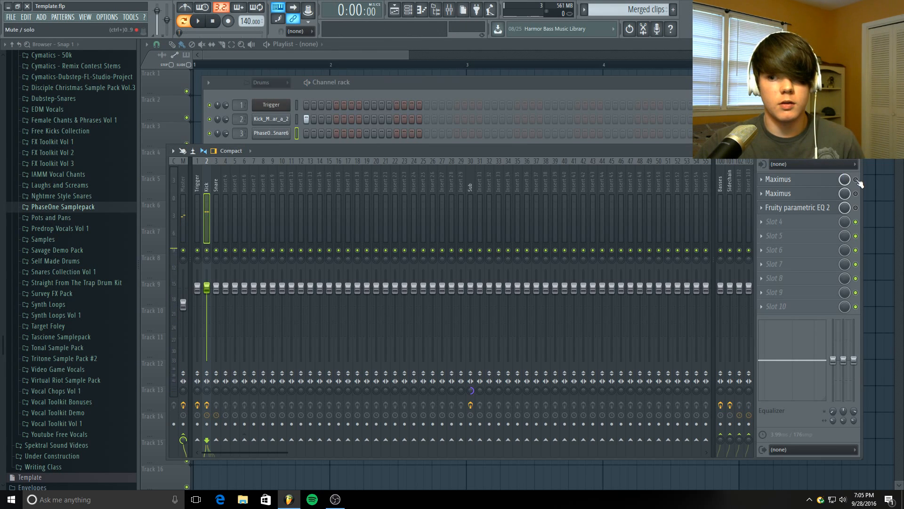
click(856, 207)
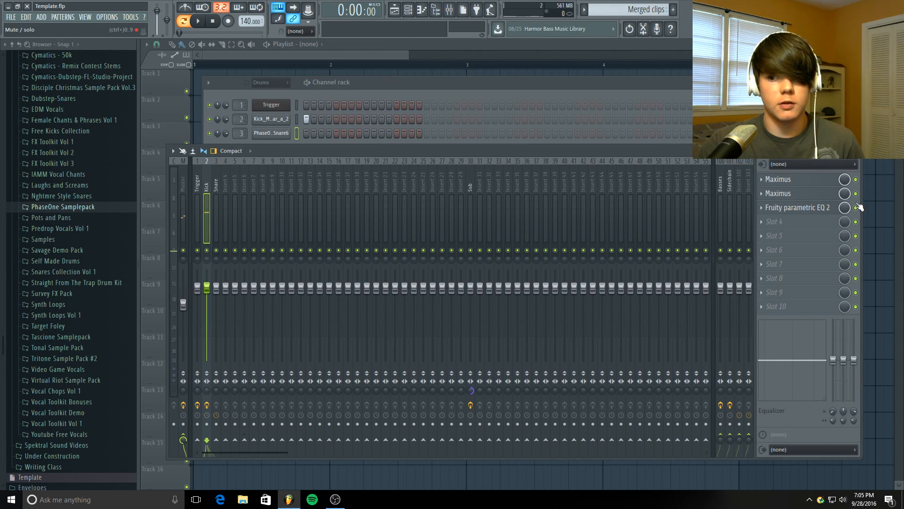
Play the processed kick once more, and replace the kick hit on the pattern's first step with a snare hit
click(203, 21)
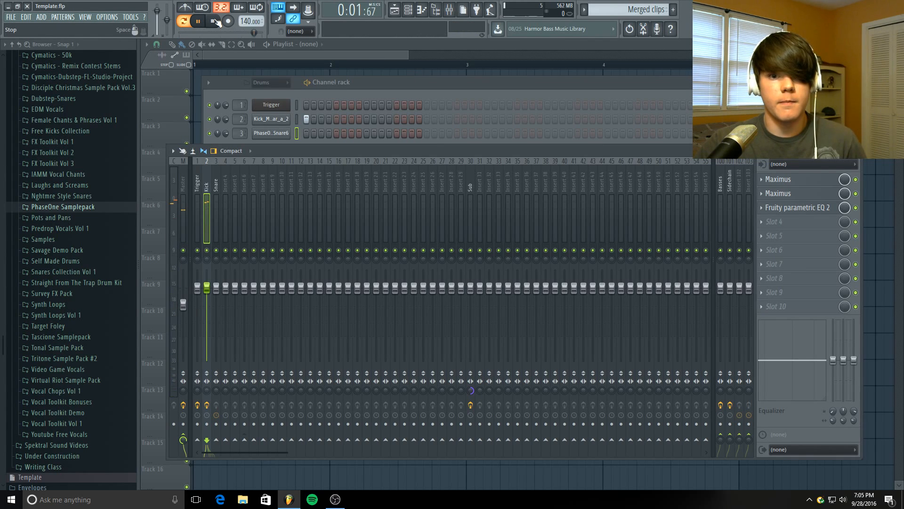
click(214, 19)
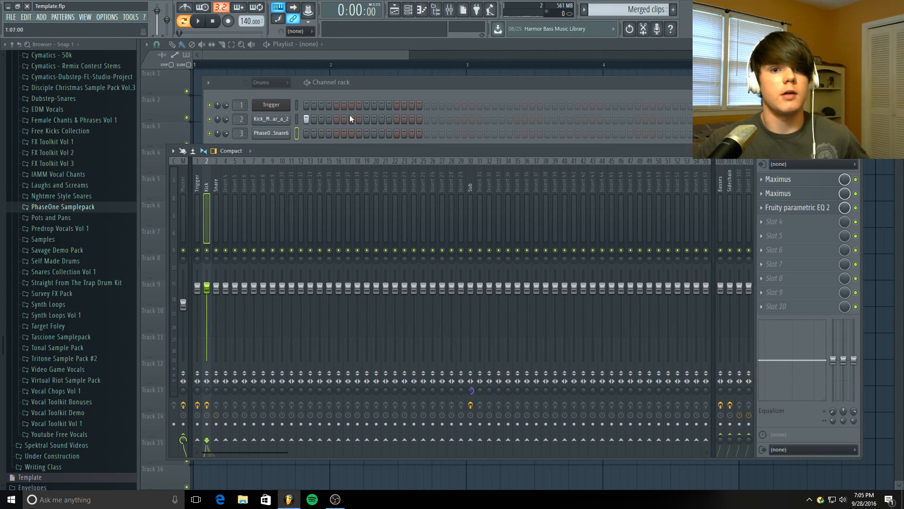
click(305, 119)
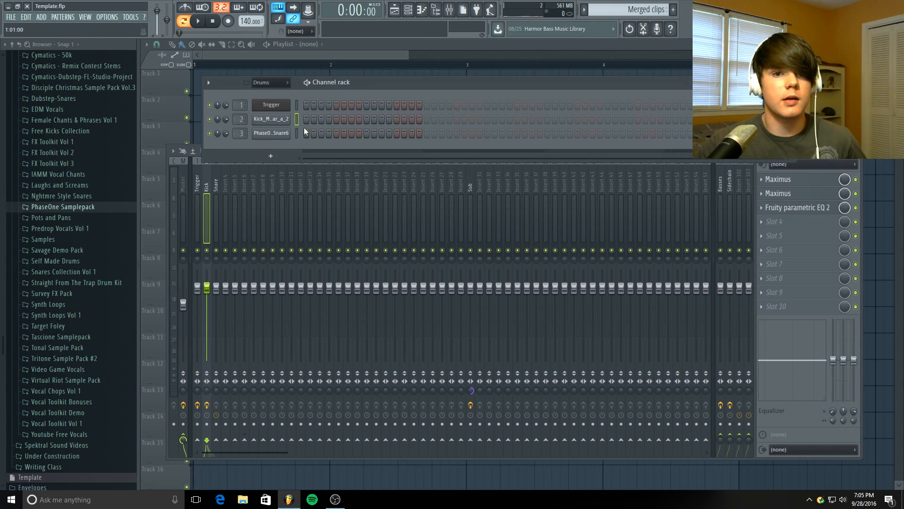
click(306, 133)
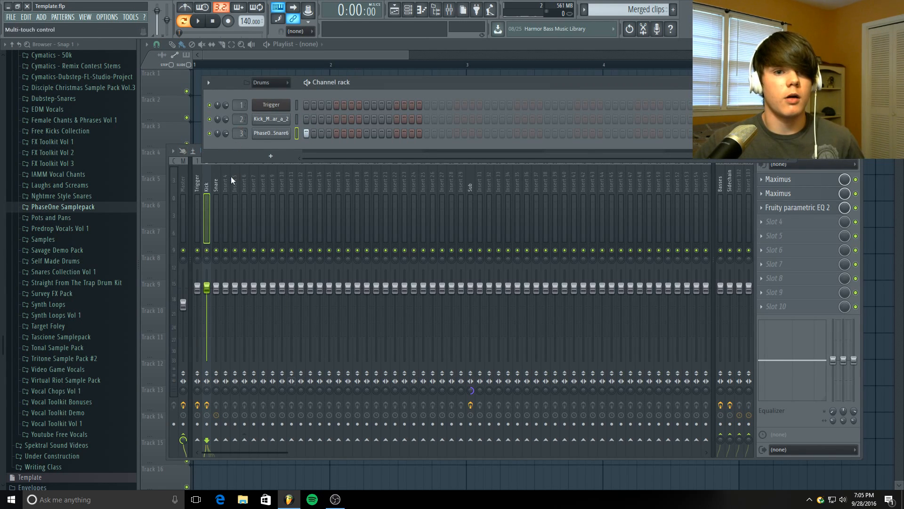
mouse_move(207, 286)
mouse_down()
mouse_move(207, 296)
mouse_move(207, 287)
mouse_up()
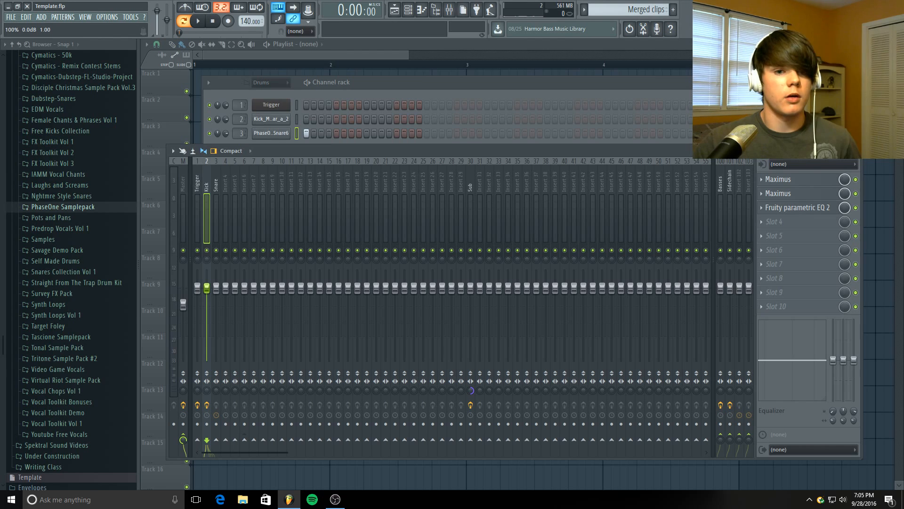
Play the snare pattern and select the Snare track in the mixer
right_click(210, 134)
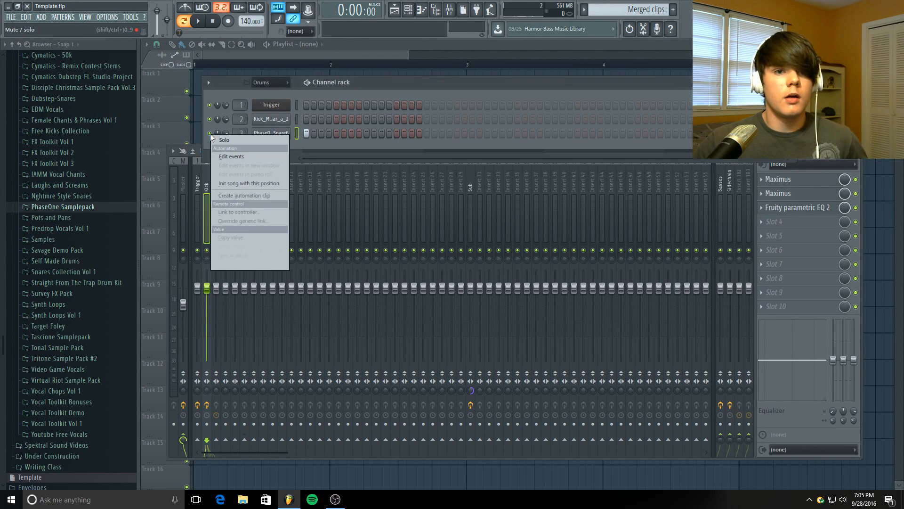
key(Escape)
key(space)
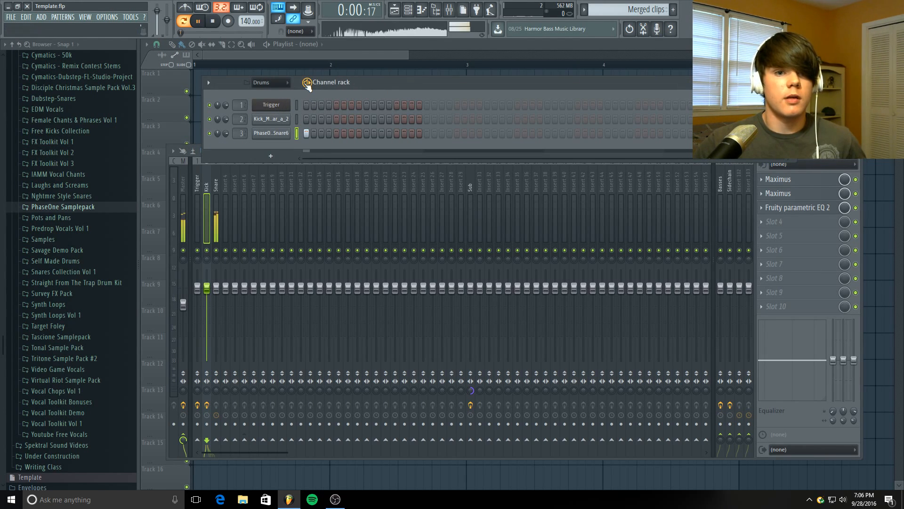
click(312, 161)
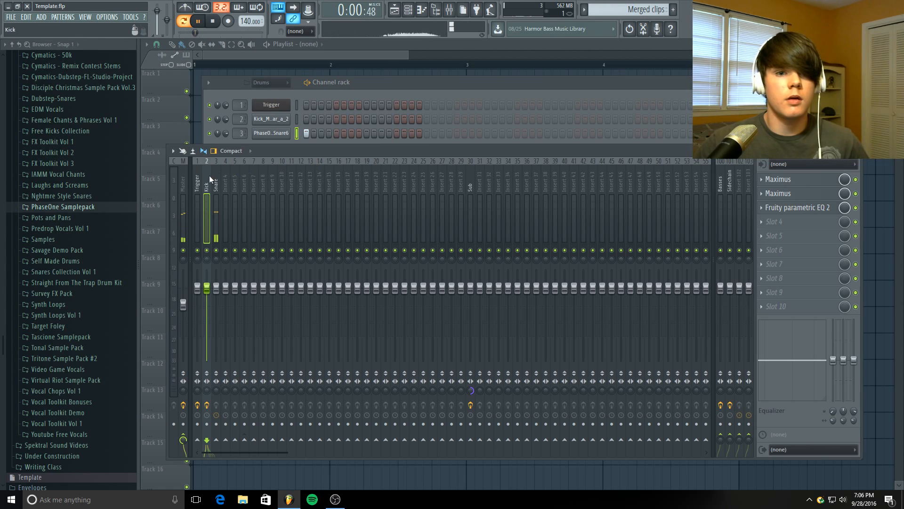
click(218, 229)
key(space)
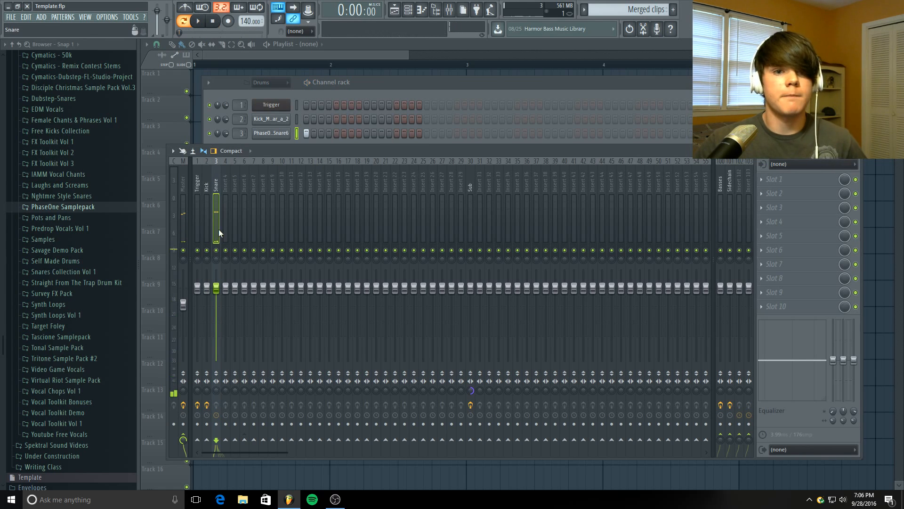
Load Maximus into the first effect slot of the Snare track and play the snare briefly
click(782, 179)
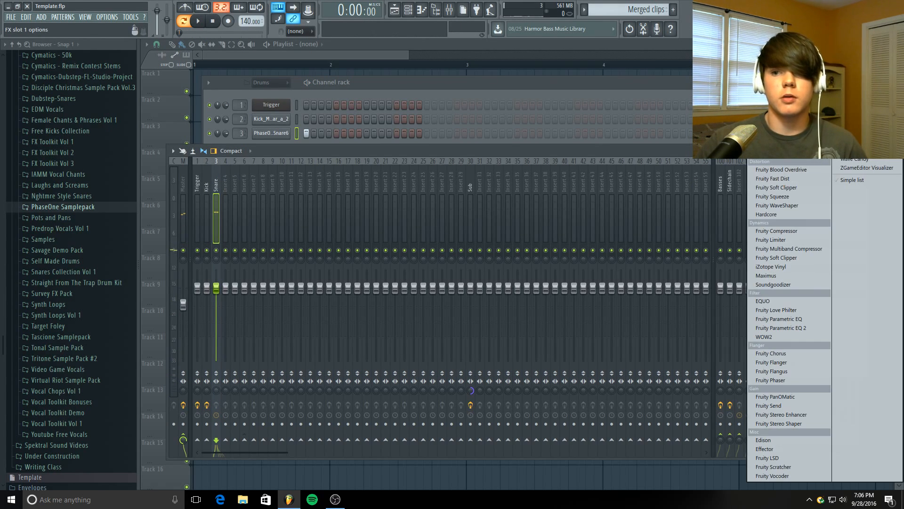
click(788, 277)
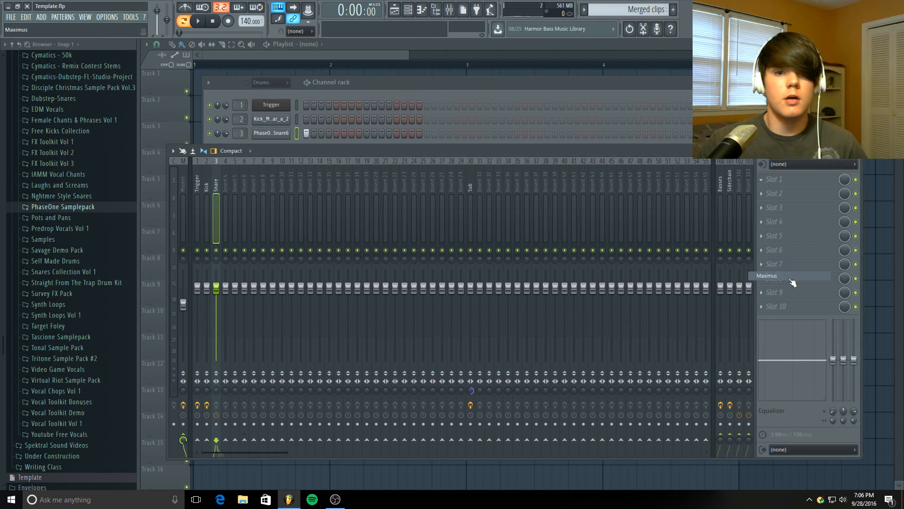
key(space)
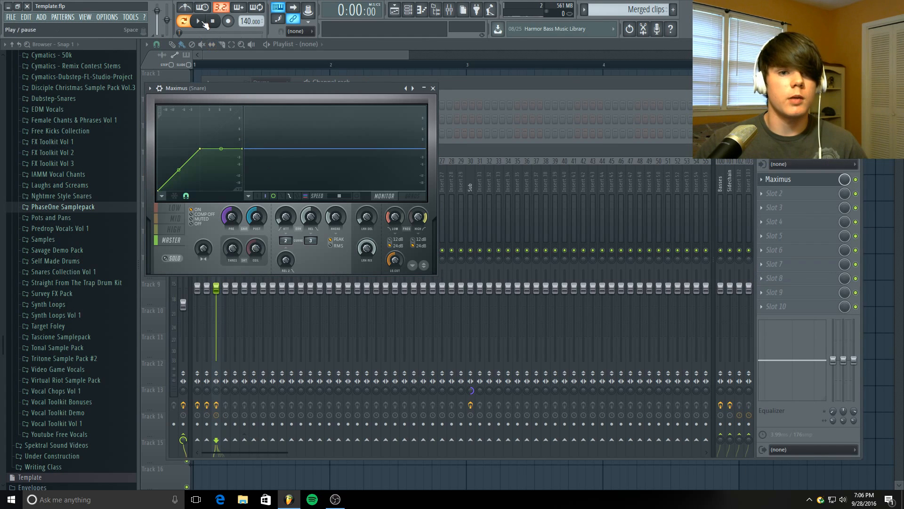
click(213, 21)
Shift the Maximus master curve's knee to a lower input level, checking it during playback, and close the plugin
drag(200, 148, 190, 149)
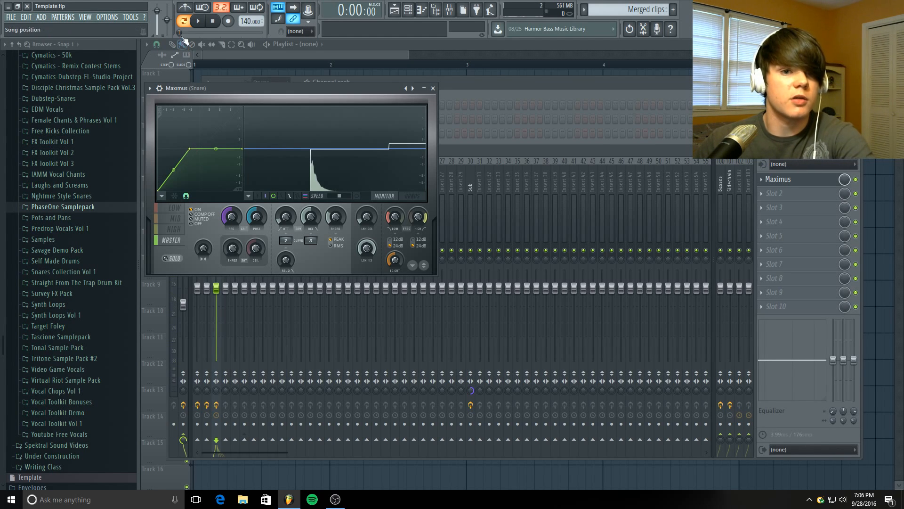
click(197, 22)
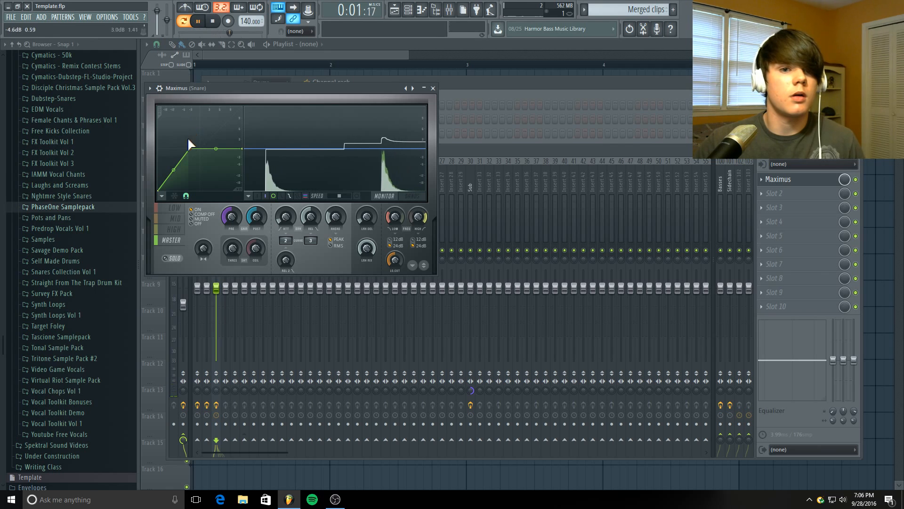
drag(190, 149, 188, 148)
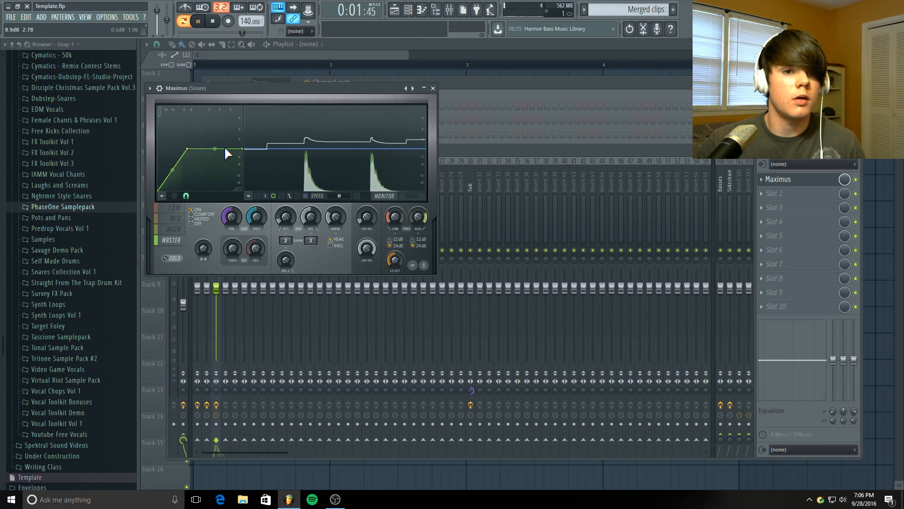
click(433, 88)
click(219, 23)
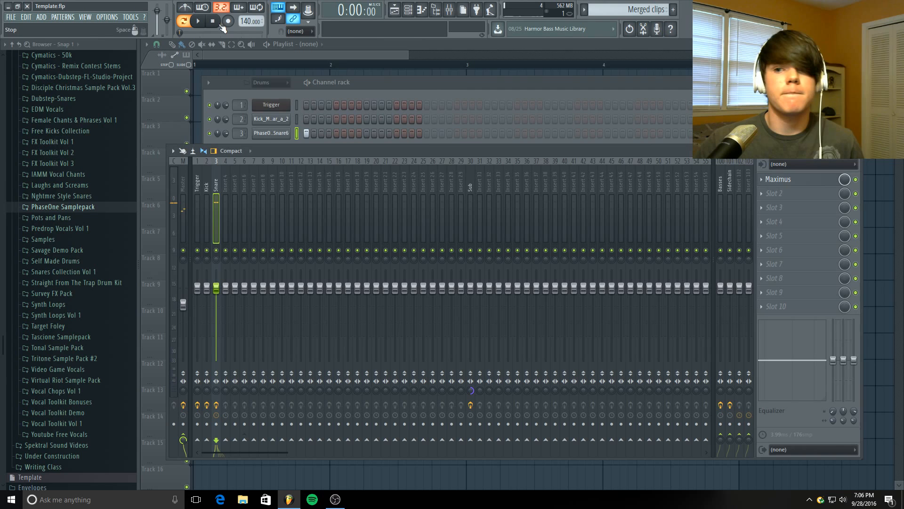
Load a second Maximus into the Snare track's second effect slot and play the snare through it
click(775, 193)
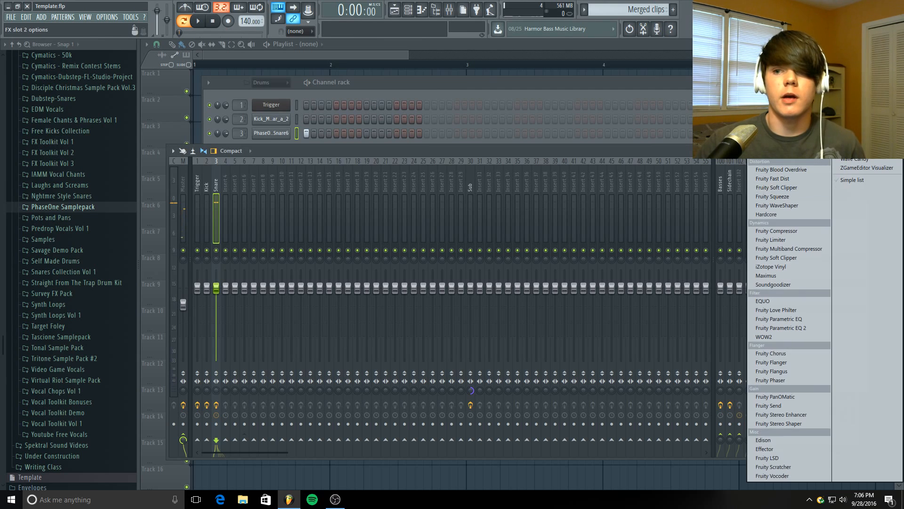
click(783, 275)
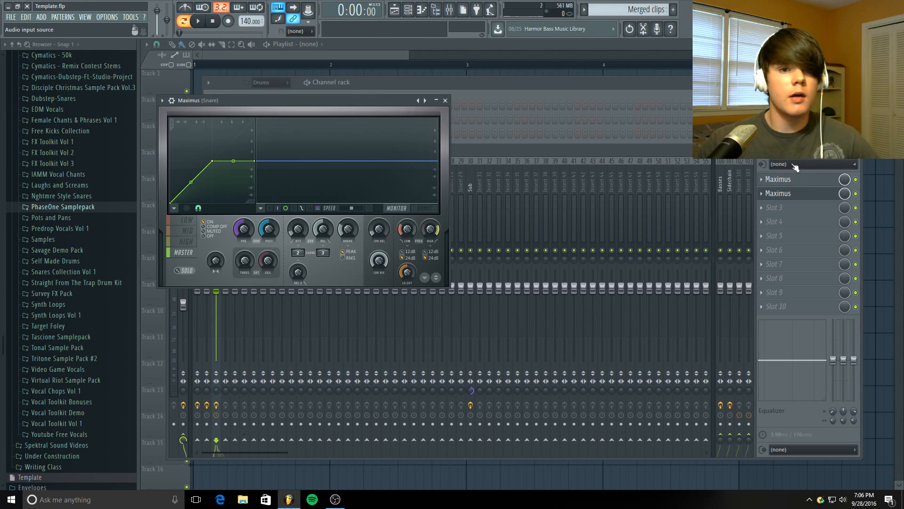
drag(344, 101, 429, 105)
click(200, 21)
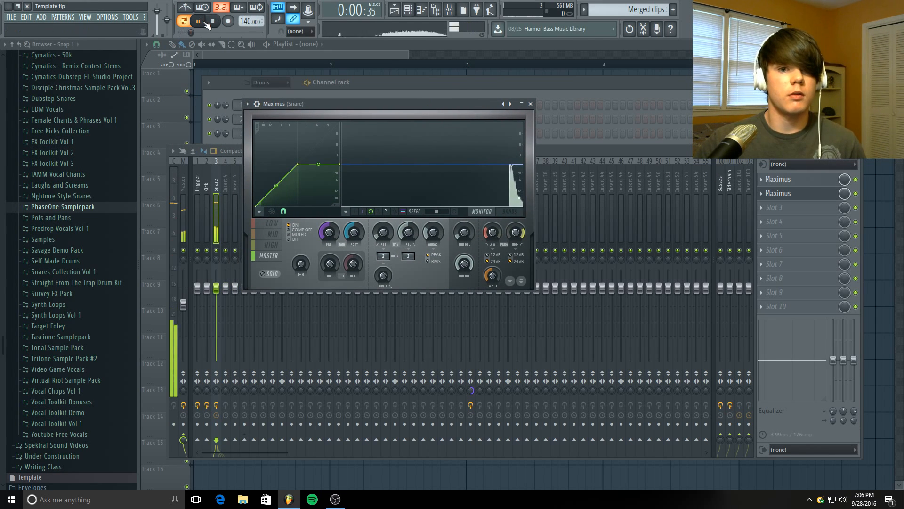
click(222, 20)
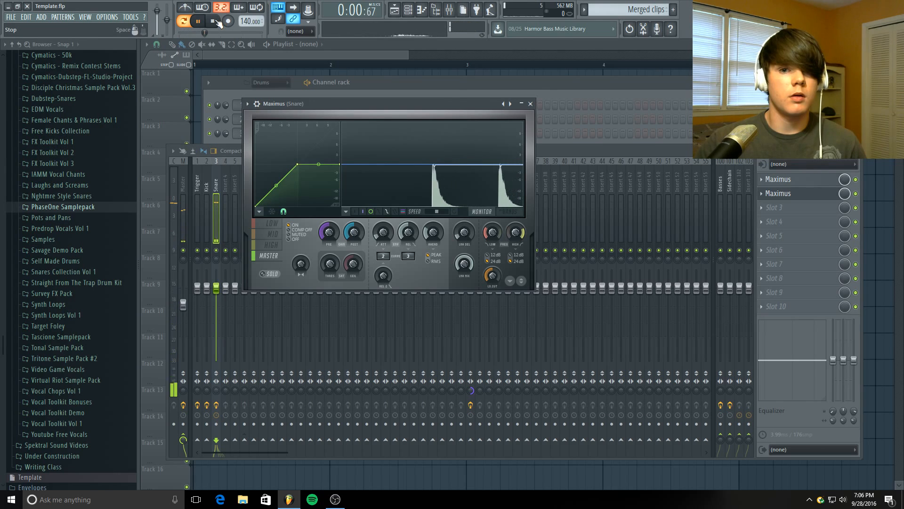
Show the second Maximus's frequency bands with spectrum analysis, solo the low band, and start playback
click(272, 223)
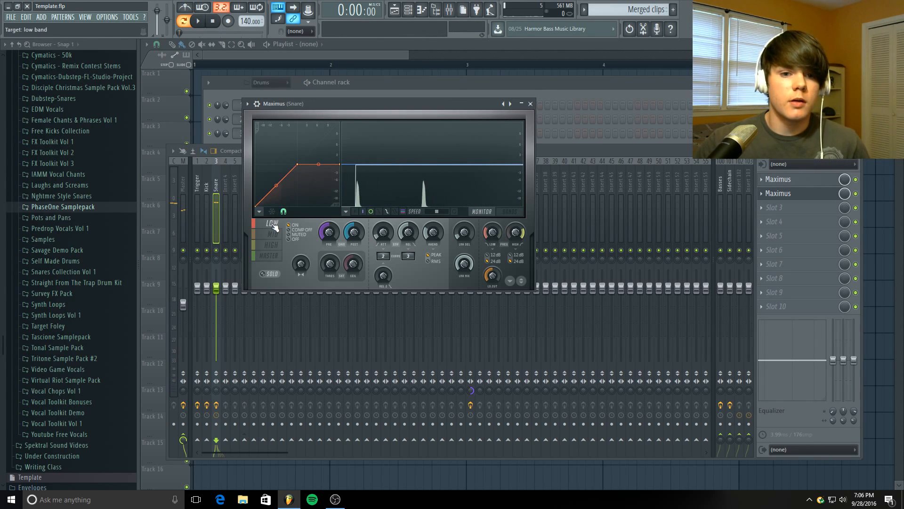
click(481, 212)
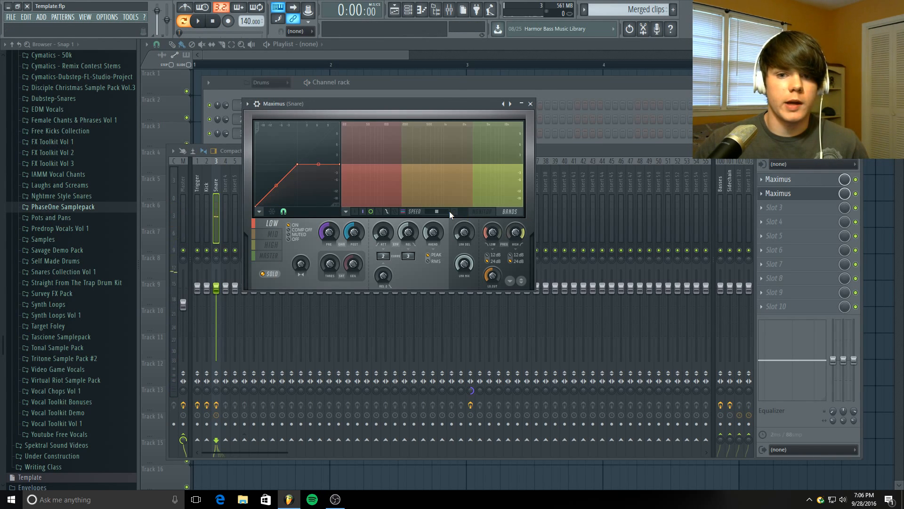
click(454, 211)
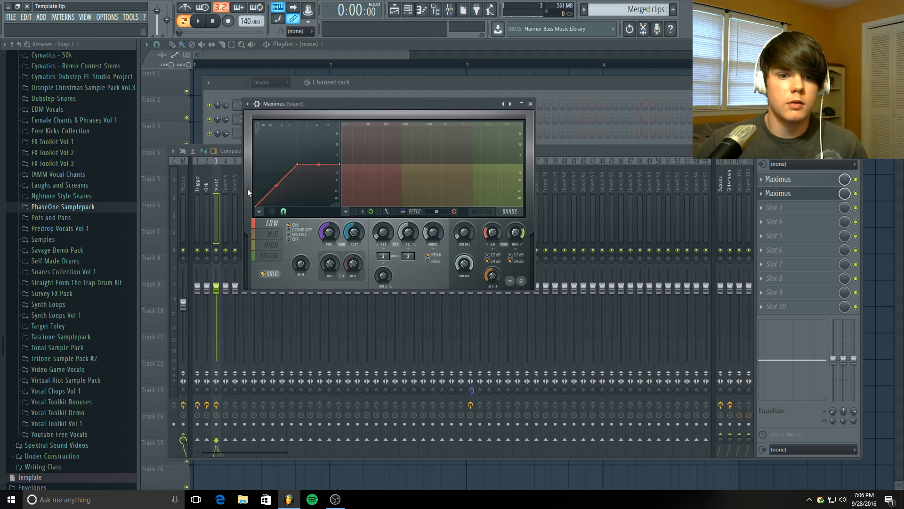
click(272, 274)
key(space)
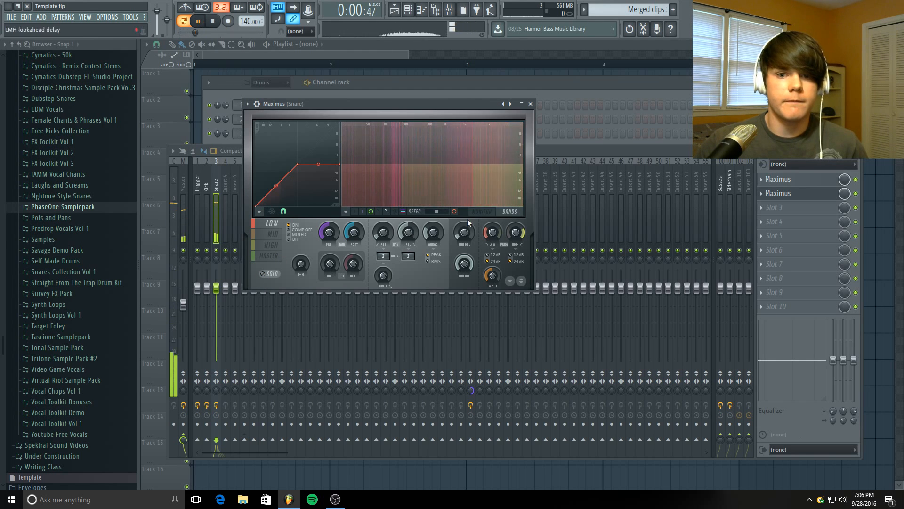
Raise the low cut and set the low band frequency to about 311 Hz, checking the snare during playback
drag(493, 233, 493, 223)
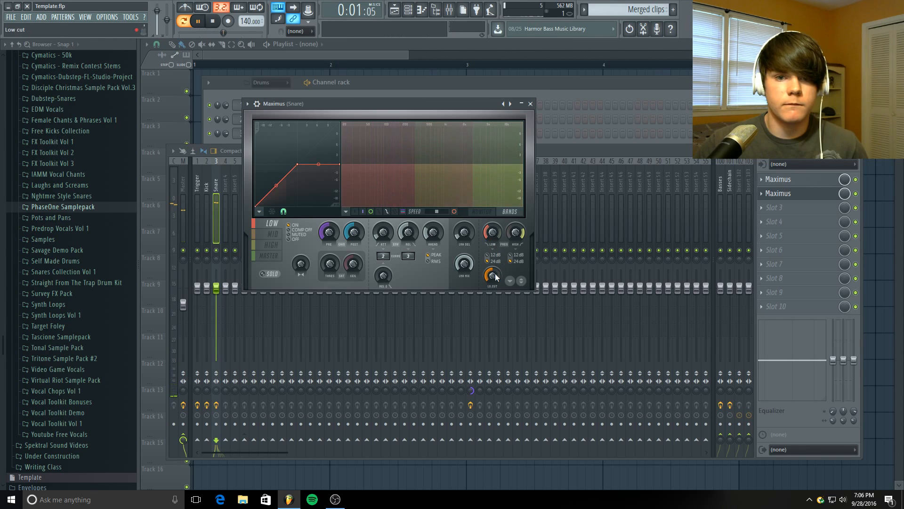
drag(493, 276, 492, 266)
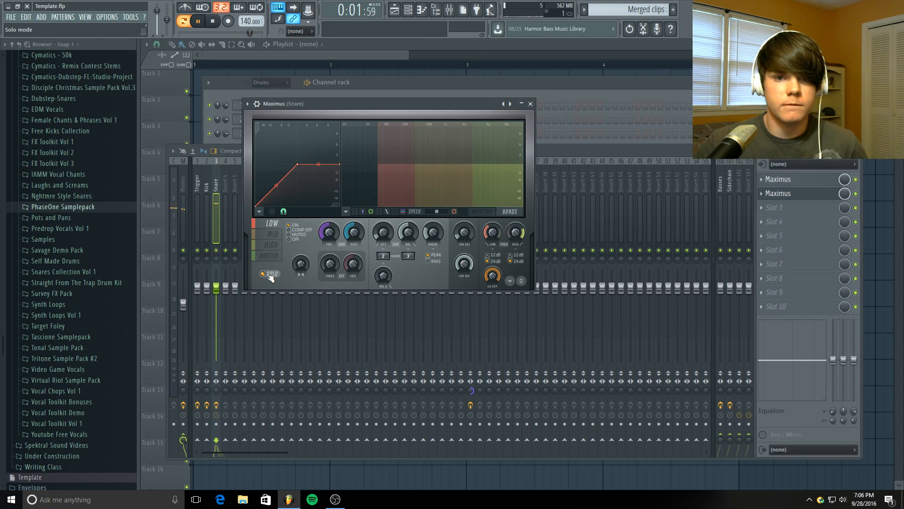
drag(493, 233, 492, 230)
click(212, 21)
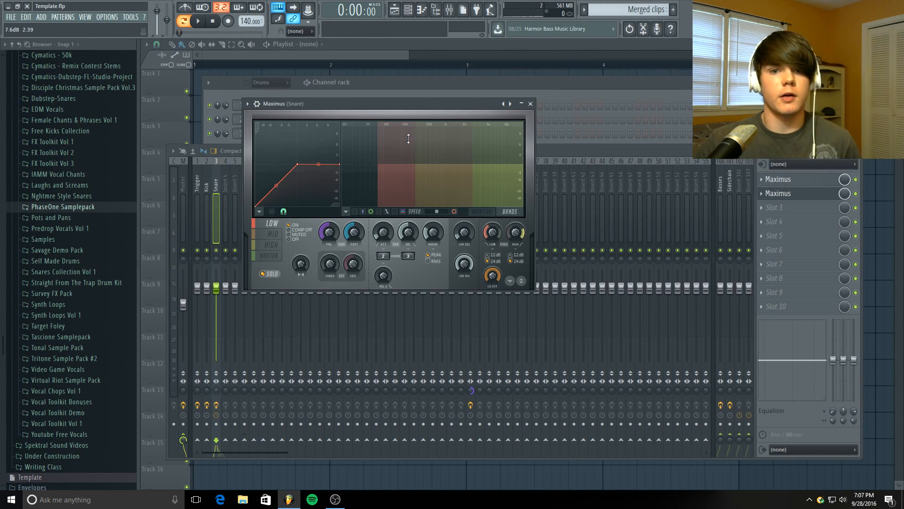
drag(497, 235, 497, 237)
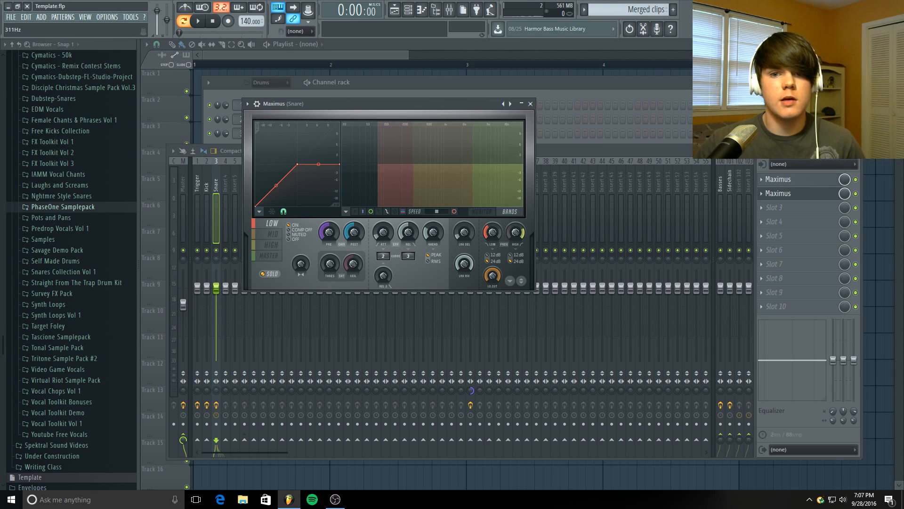
Fine-tune the low band frequency and low cut slightly downward, and play the soloed low band
mouse_move(299, 166)
mouse_down()
mouse_move(309, 166)
mouse_move(298, 205)
mouse_move(273, 195)
mouse_move(299, 165)
mouse_up()
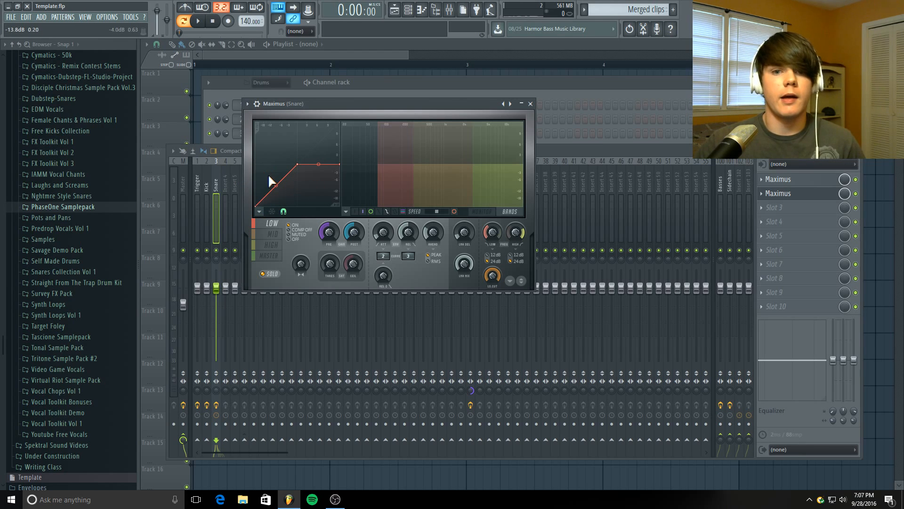
drag(490, 237, 491, 234)
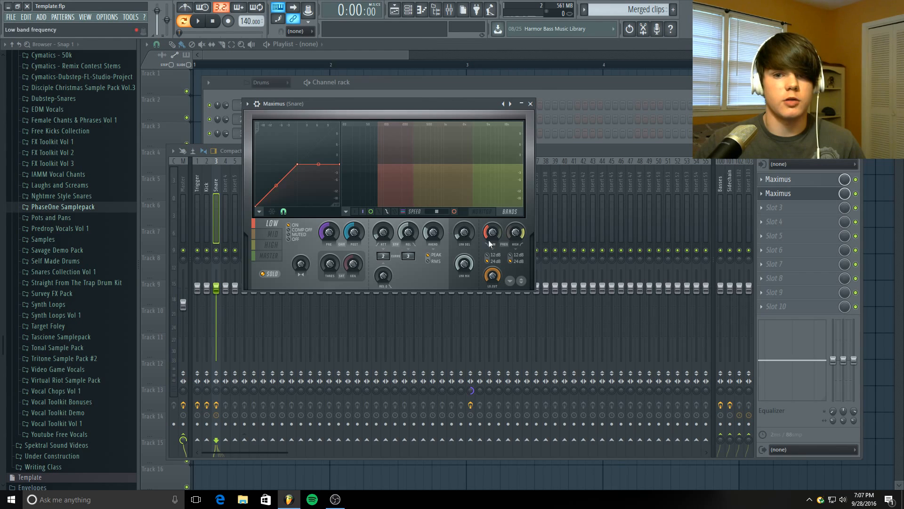
mouse_move(494, 282)
mouse_down()
mouse_move(493, 302)
mouse_move(493, 274)
mouse_up()
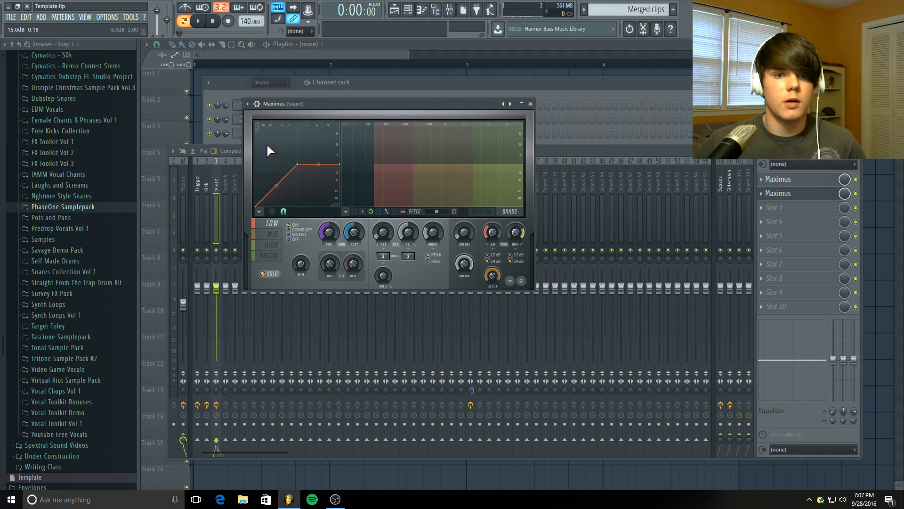
click(198, 22)
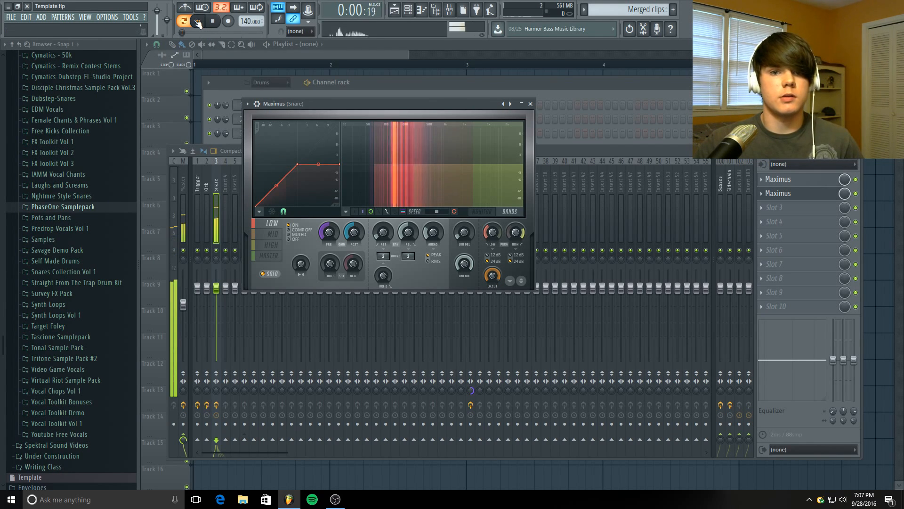
click(216, 21)
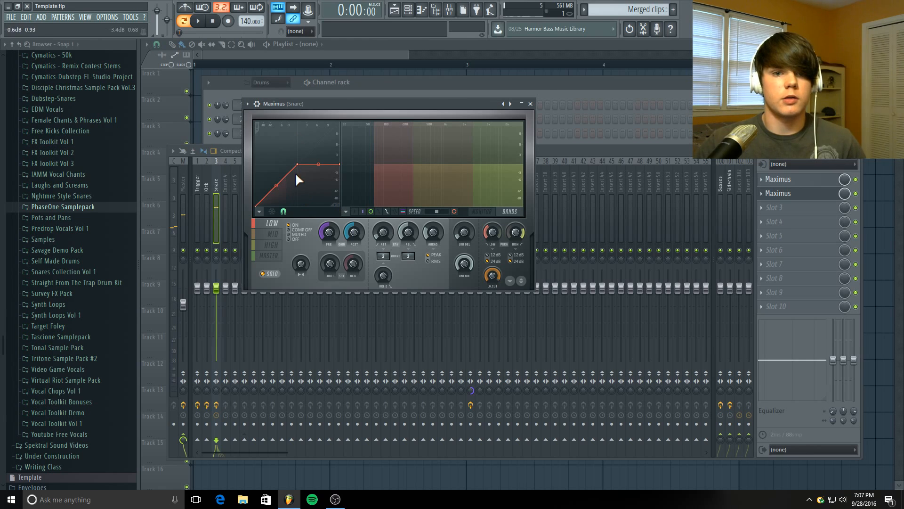
Shift the low band envelope's knee to a lower input level, unsolo the band, and play the snare to check it
drag(297, 164, 290, 165)
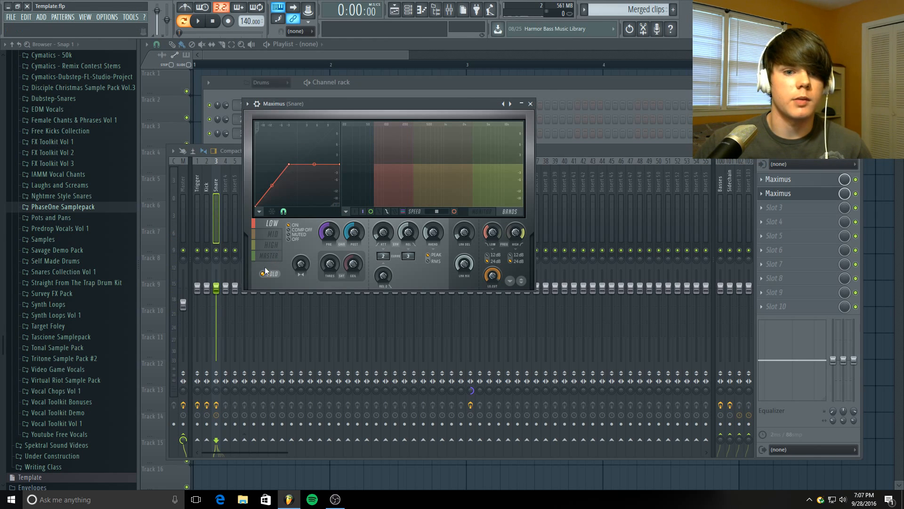
click(198, 21)
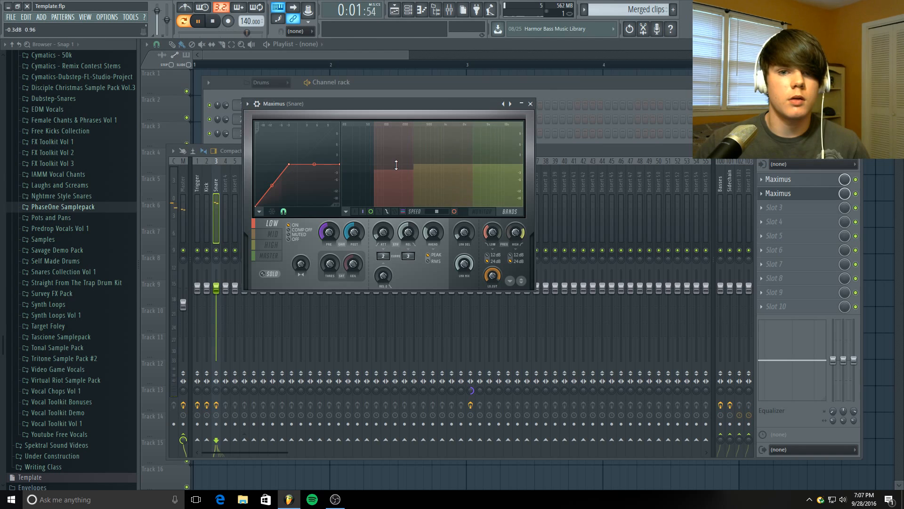
key(space)
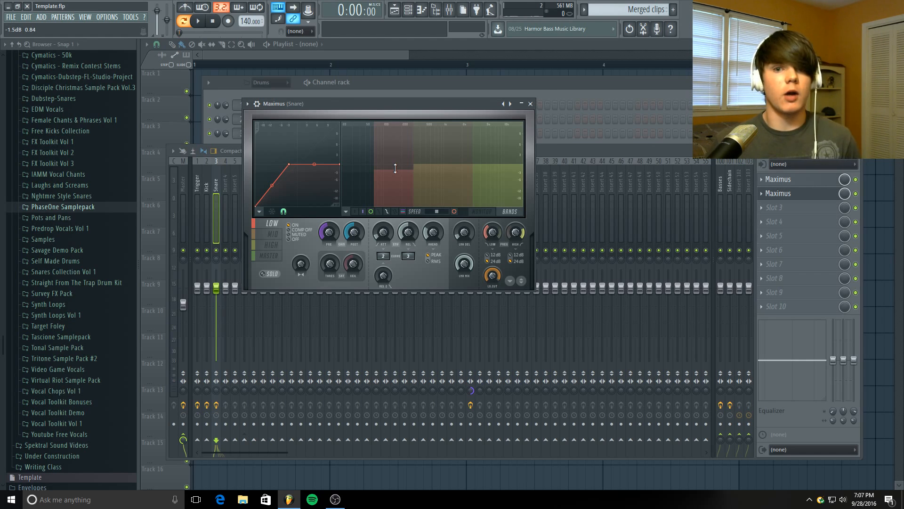
click(204, 23)
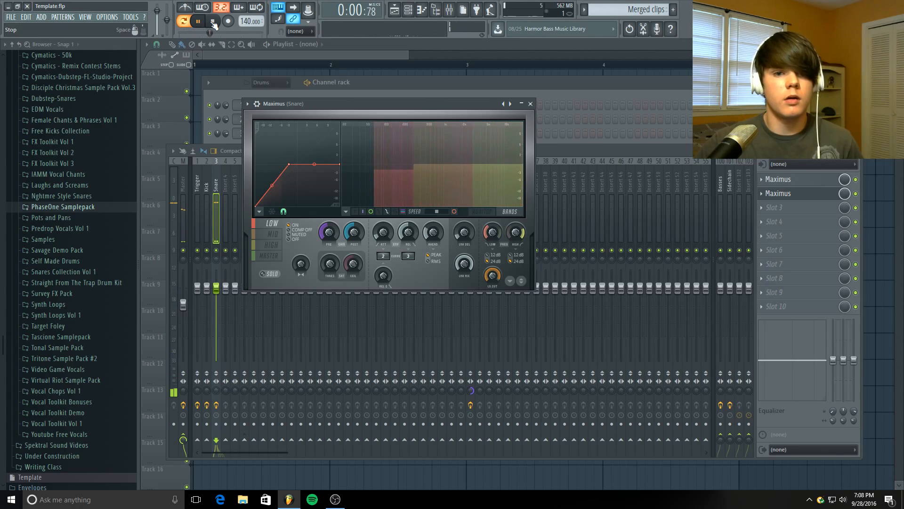
click(213, 22)
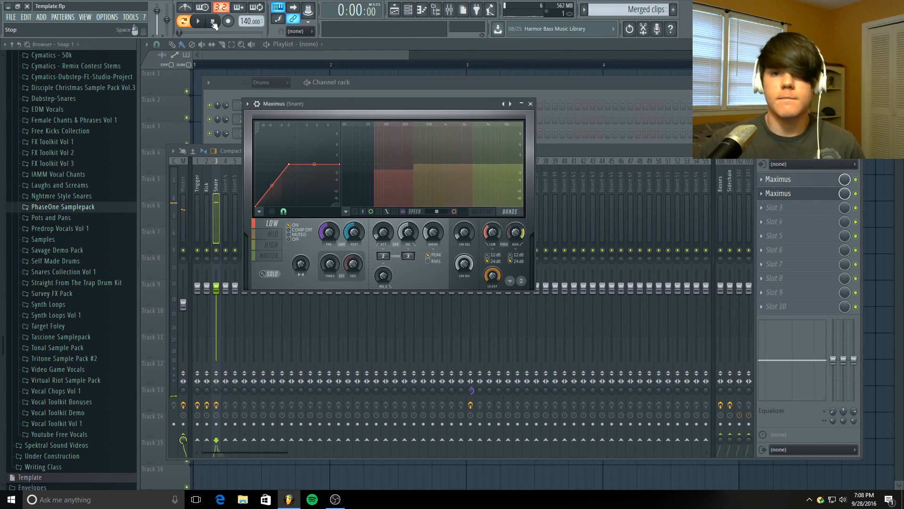
During playback, move the high band envelope's knee to about -1.5 dB, add a point below it, and set the first segment's tension to about 10.5%
click(278, 257)
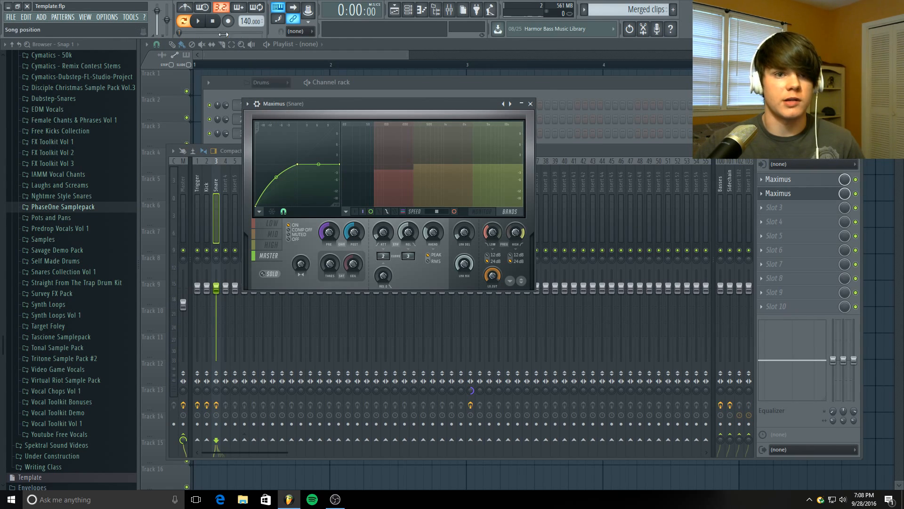
click(200, 21)
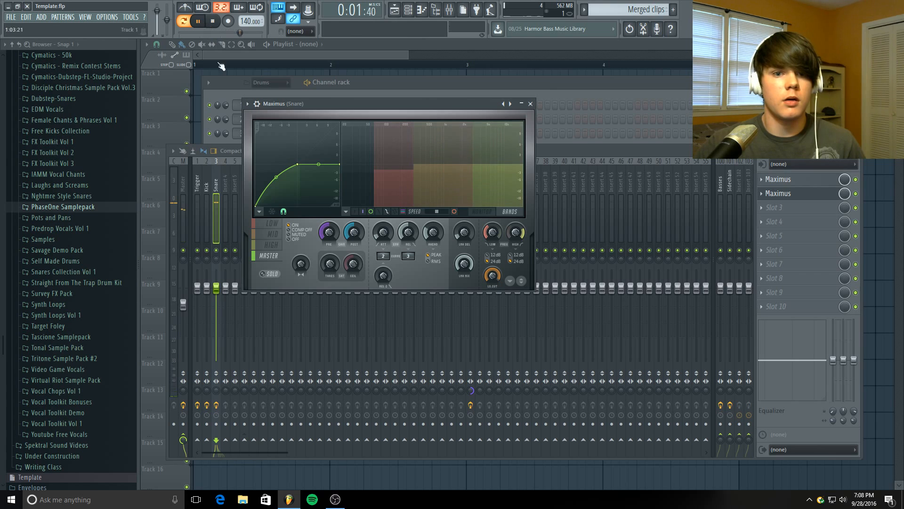
mouse_move(276, 176)
mouse_down()
mouse_move(276, 167)
mouse_move(276, 181)
mouse_up()
right_click(286, 177)
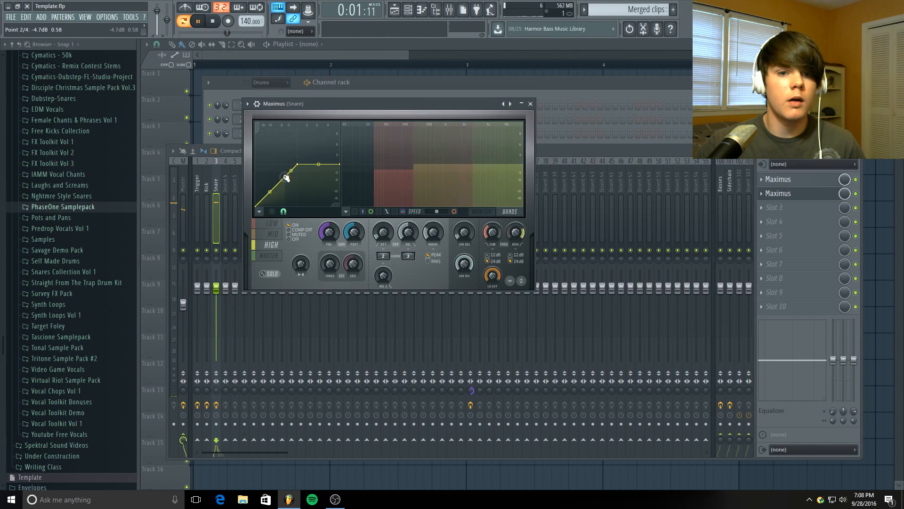
right_click(286, 178)
click(297, 193)
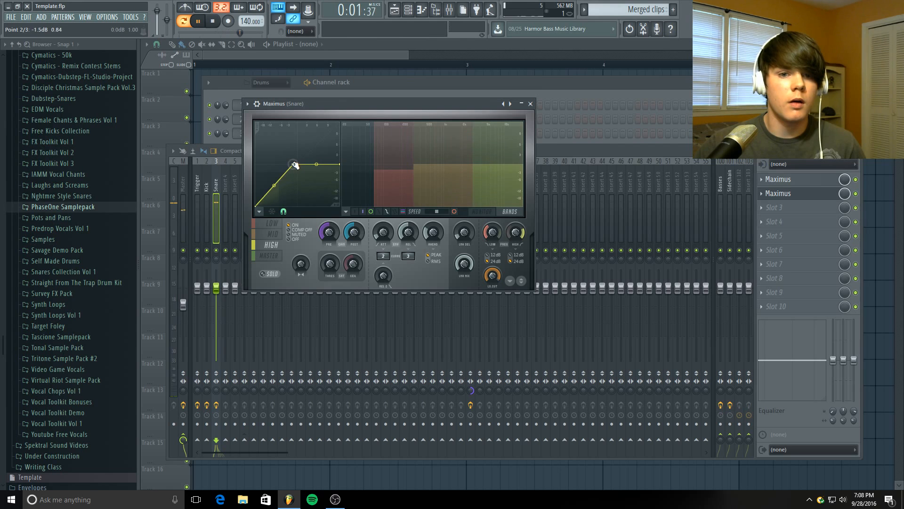
right_click(283, 175)
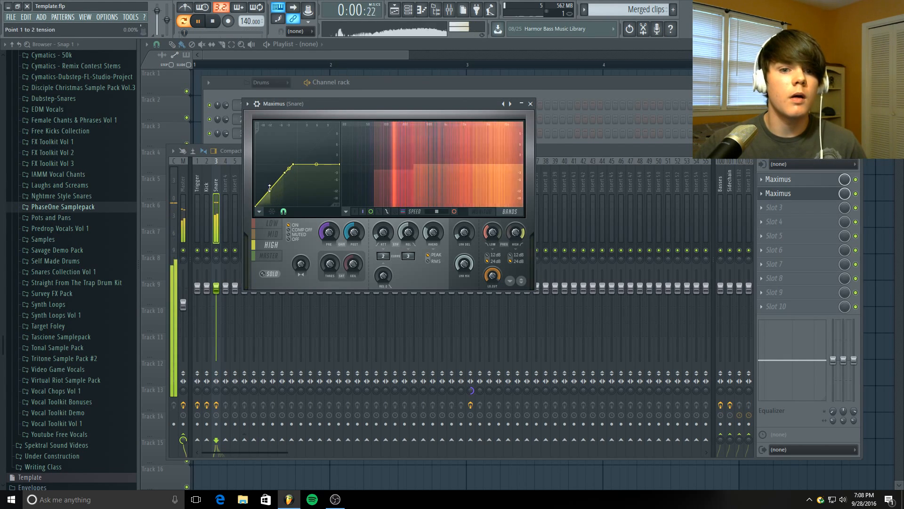
drag(270, 190, 270, 182)
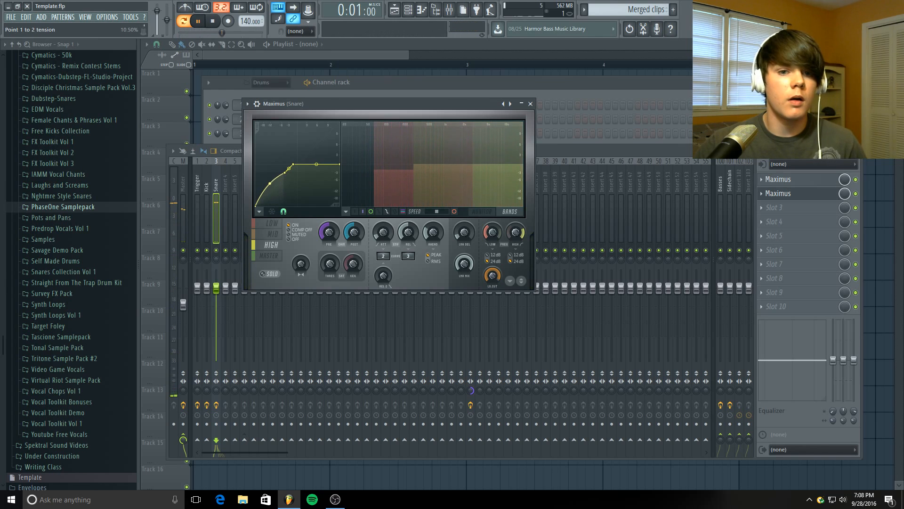
Add a point at about -4.7 dB to the mid band's envelope, bend its first segment upward, and raise the low and high crossover frequencies
click(273, 234)
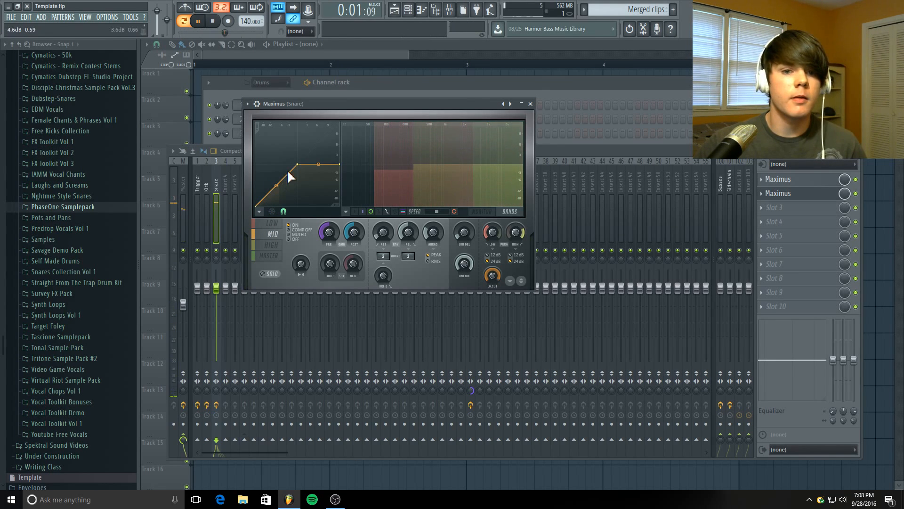
right_click(282, 183)
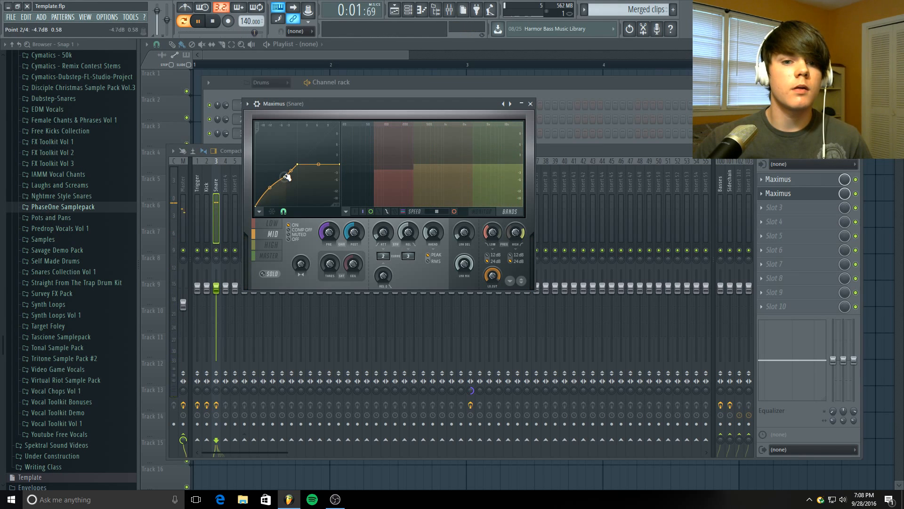
drag(270, 190, 270, 188)
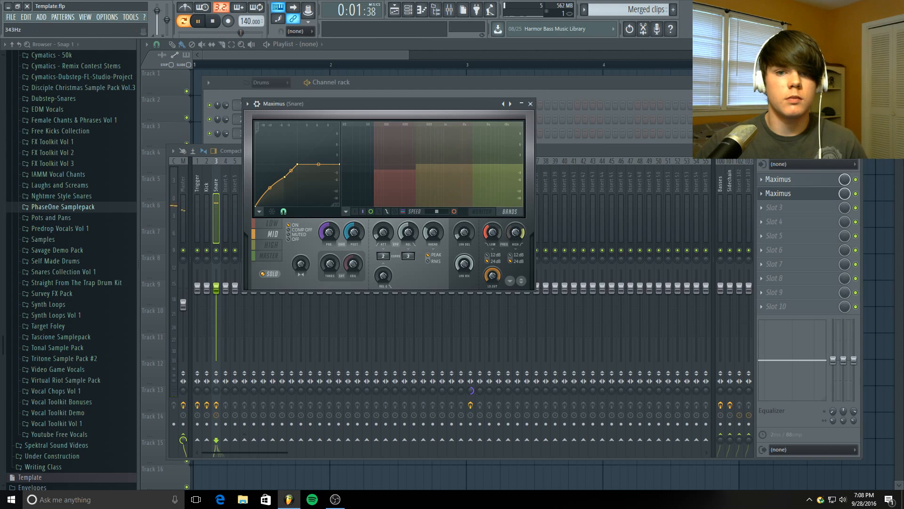
drag(492, 232, 515, 236)
Adjust the high band's stereo separation while the snare plays, and stop playback with the low band selected
click(271, 245)
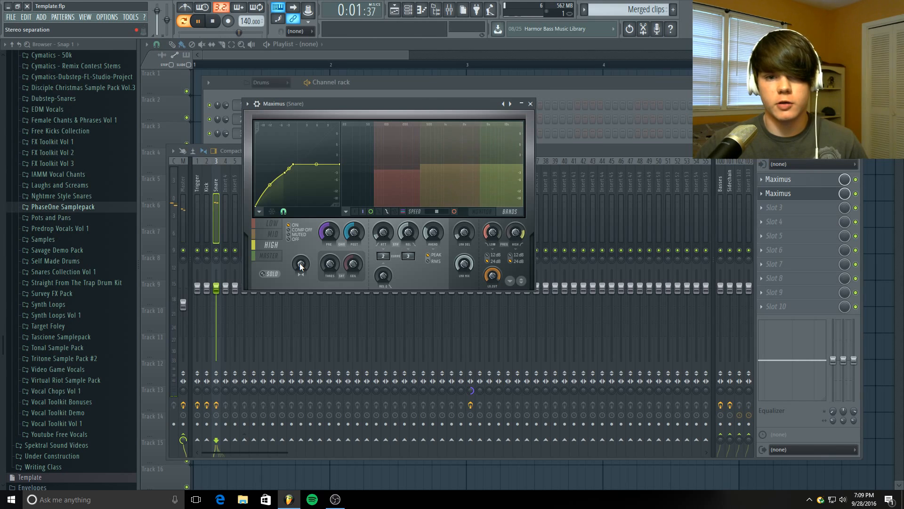
drag(301, 266, 300, 263)
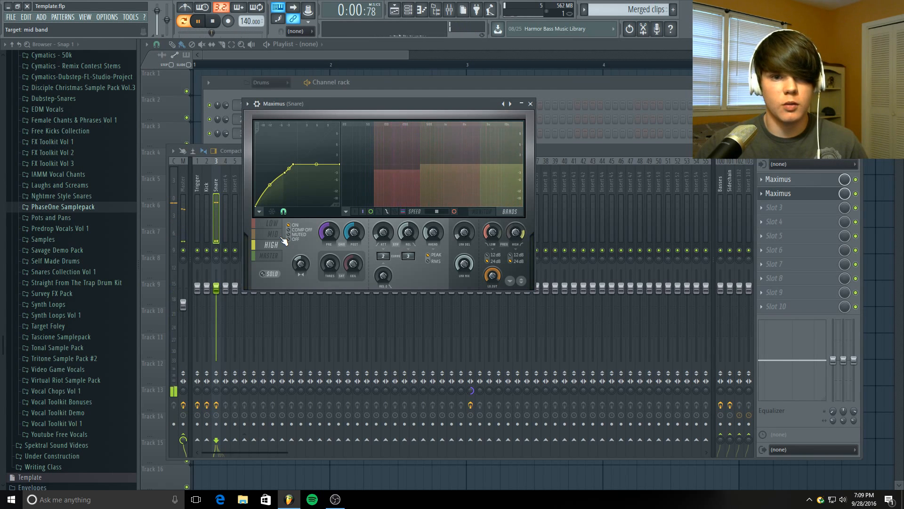
click(272, 224)
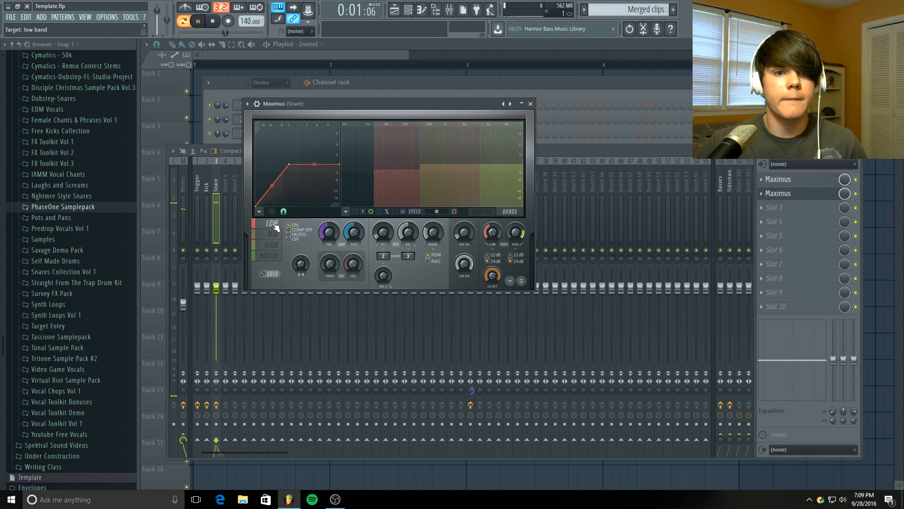
click(217, 20)
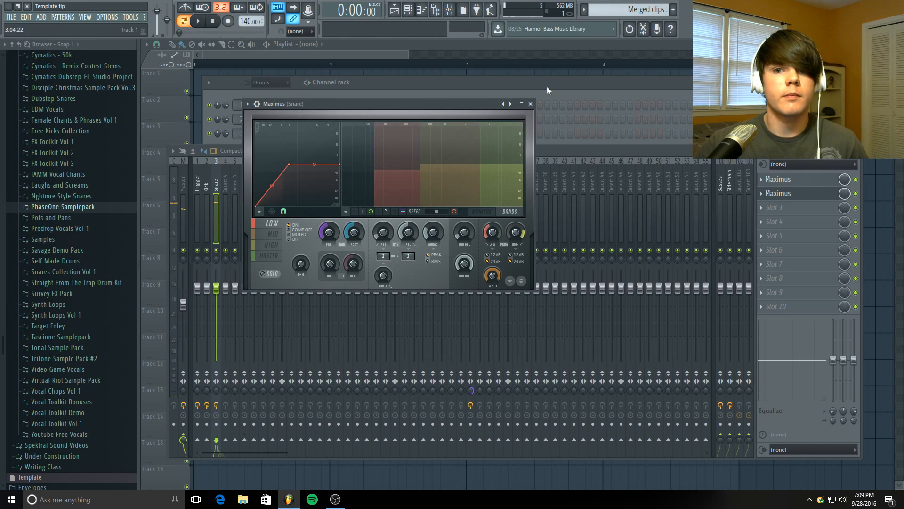
Close Maximus and load Fruity Parametric EQ 2 into the Snare track's third effect slot
click(531, 104)
click(773, 208)
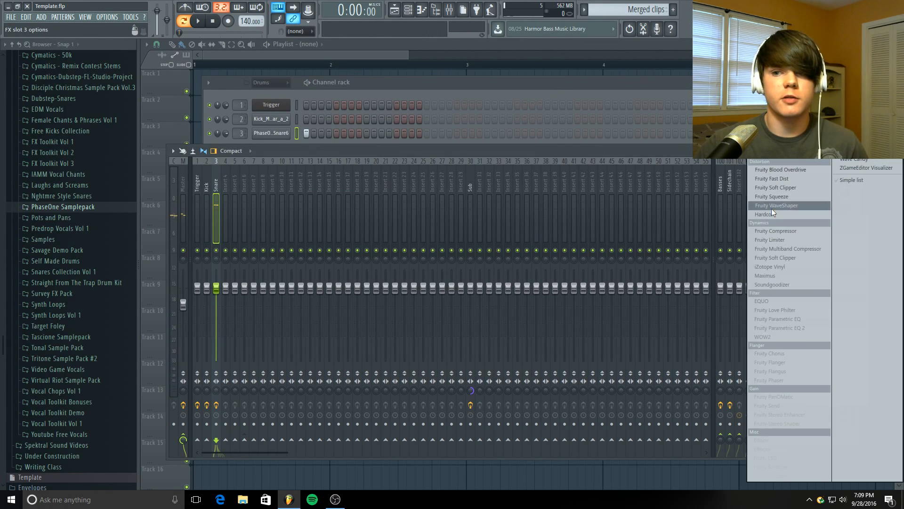
mouse_move(771, 208)
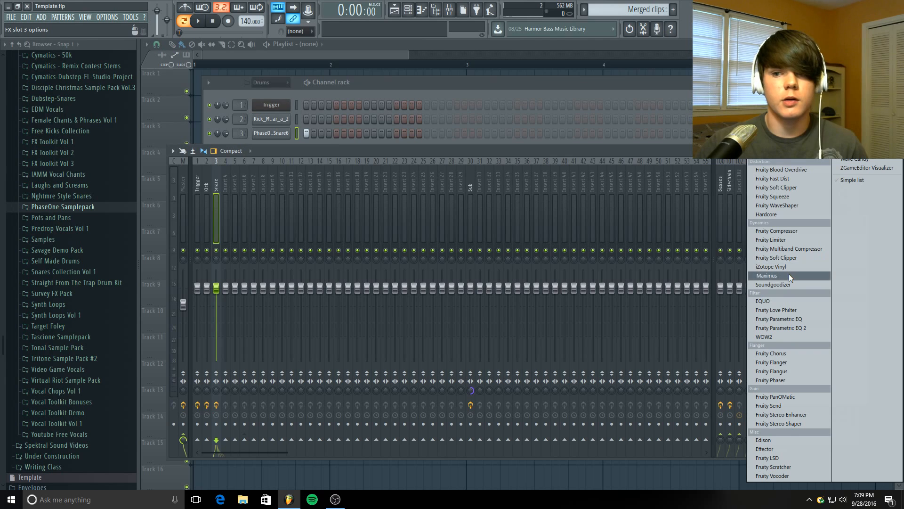
click(788, 327)
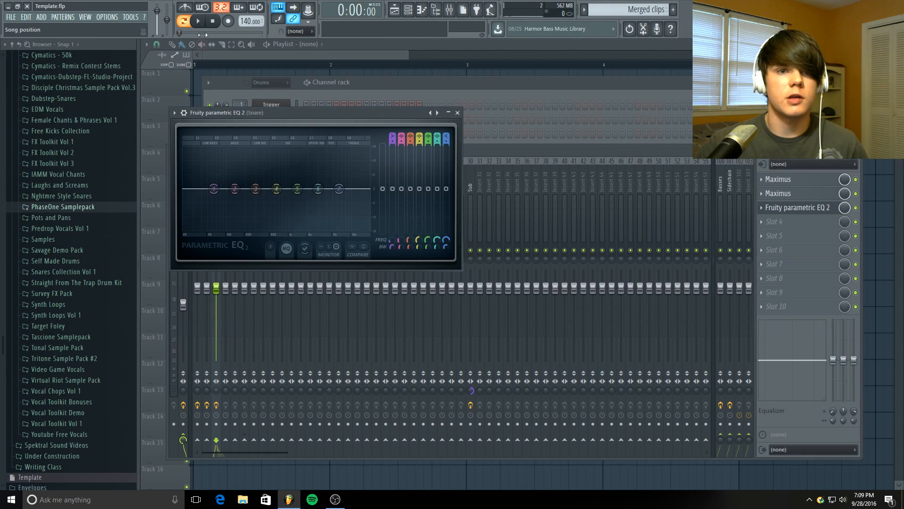
Boost EQ band 4 to audition the snare, and turn it into a cut of about 3.6 dB at 510 Hz with 14% bandwidth
click(198, 21)
click(212, 21)
drag(276, 194, 270, 157)
key(space)
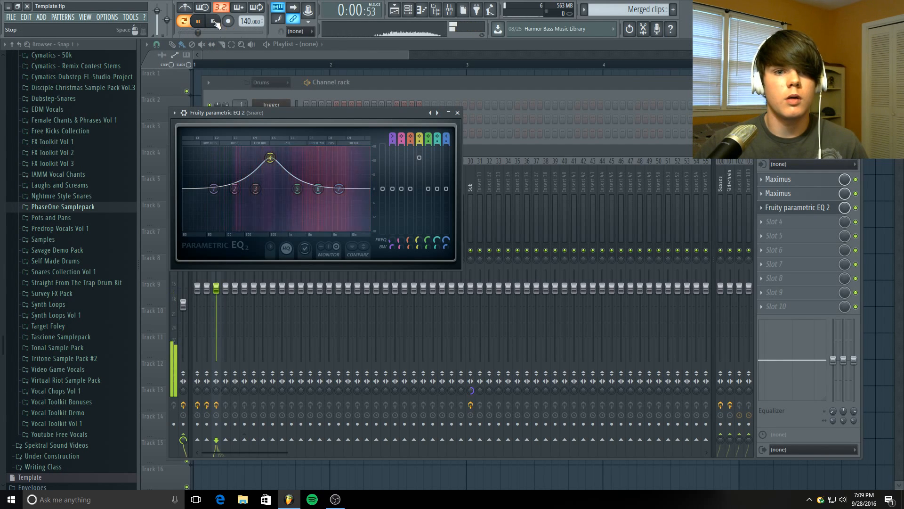
key(space)
drag(270, 157, 270, 197)
drag(419, 249, 420, 259)
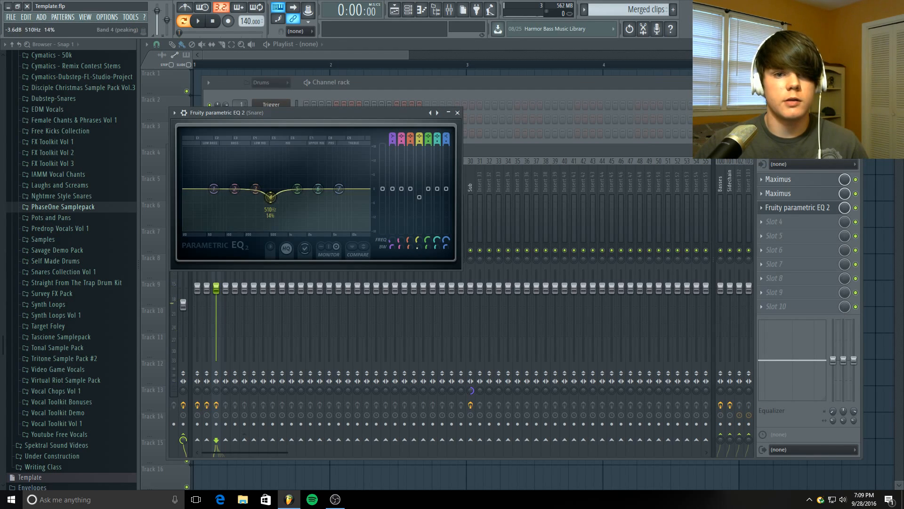
Sweep EQ band 4 during playback and set it to a cut of about 6.6 dB at 445 Hz
key(space)
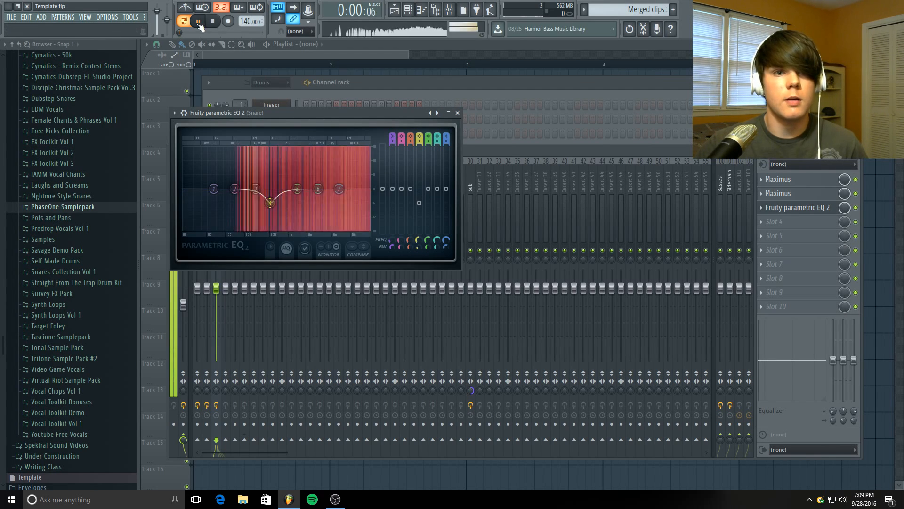
drag(268, 203, 265, 180)
drag(265, 164, 266, 203)
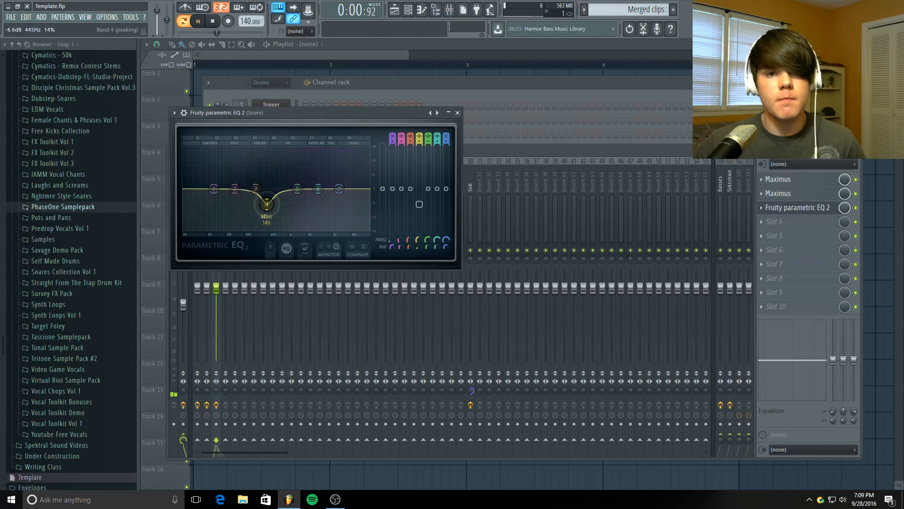
click(214, 22)
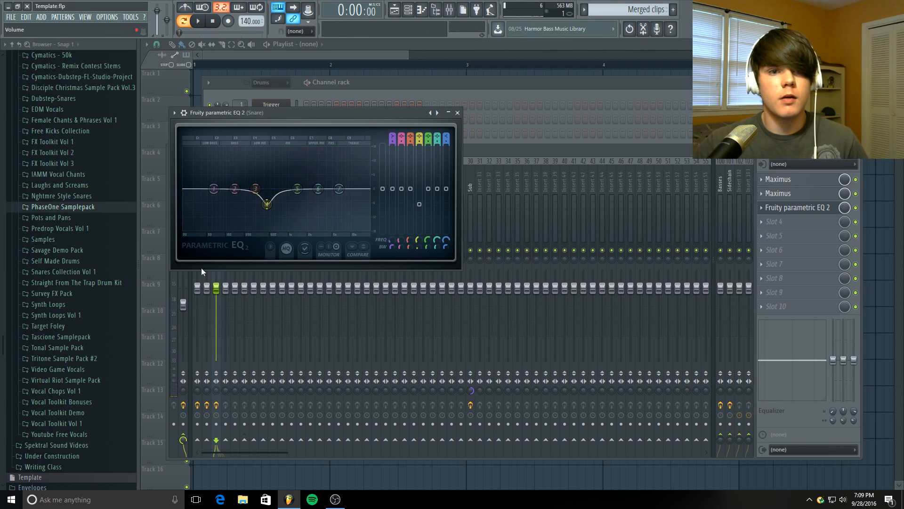
Turn EQ band 1 into a high-pass filter, adjust its bandwidth, and raise its cutoff to slightly above 81 Hz during playback
mouse_move(393, 136)
mouse_down()
mouse_move(393, 145)
mouse_move(393, 132)
mouse_up()
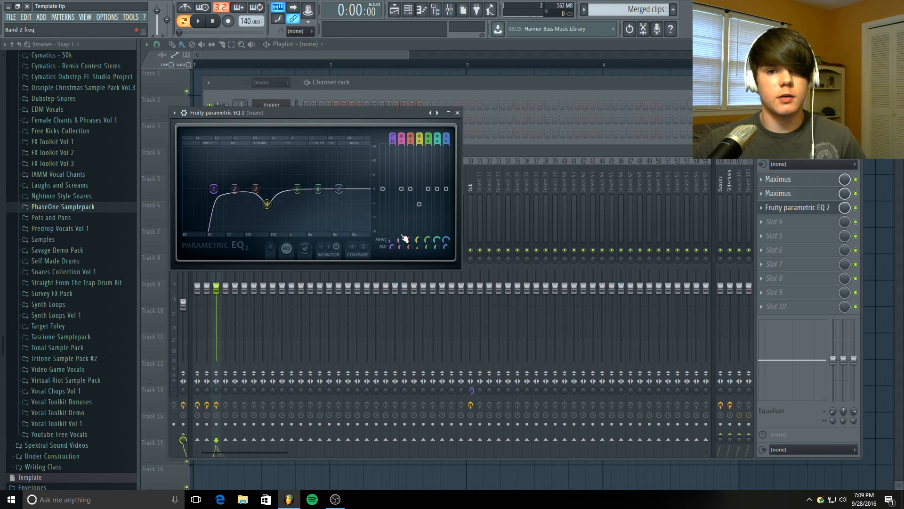
drag(392, 246, 392, 249)
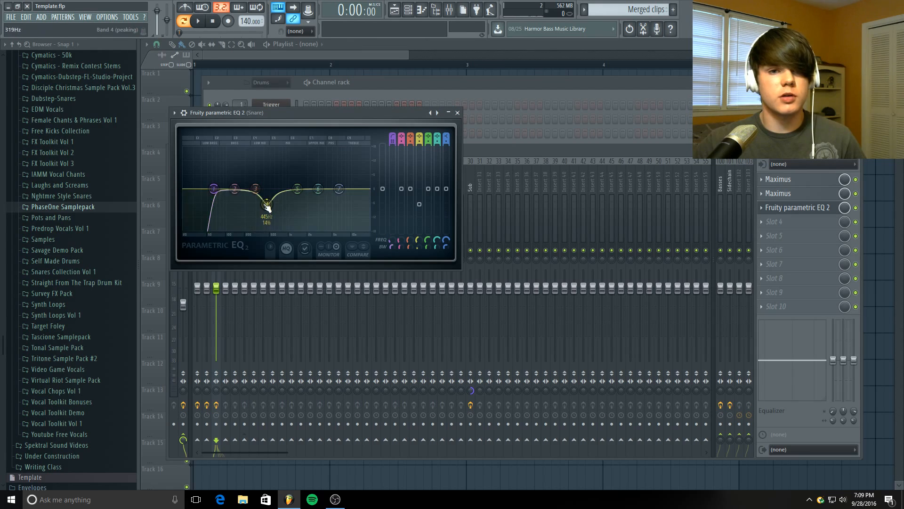
drag(214, 188, 221, 189)
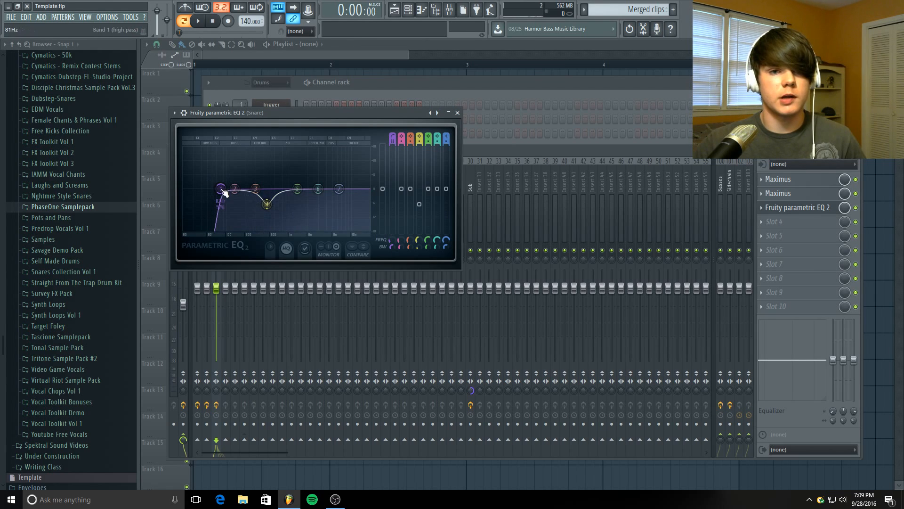
click(199, 21)
drag(221, 189, 224, 190)
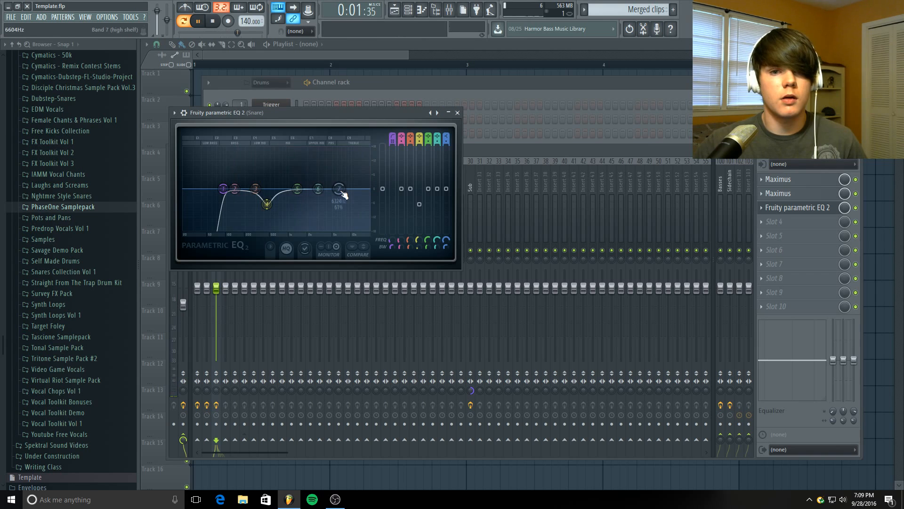
Move EQ band 7 up to about 11 kHz and set band 6 to a slight cut at about 6380 Hz with 19% bandwidth
mouse_move(343, 194)
mouse_down()
mouse_move(359, 185)
mouse_move(344, 176)
mouse_up()
key(space)
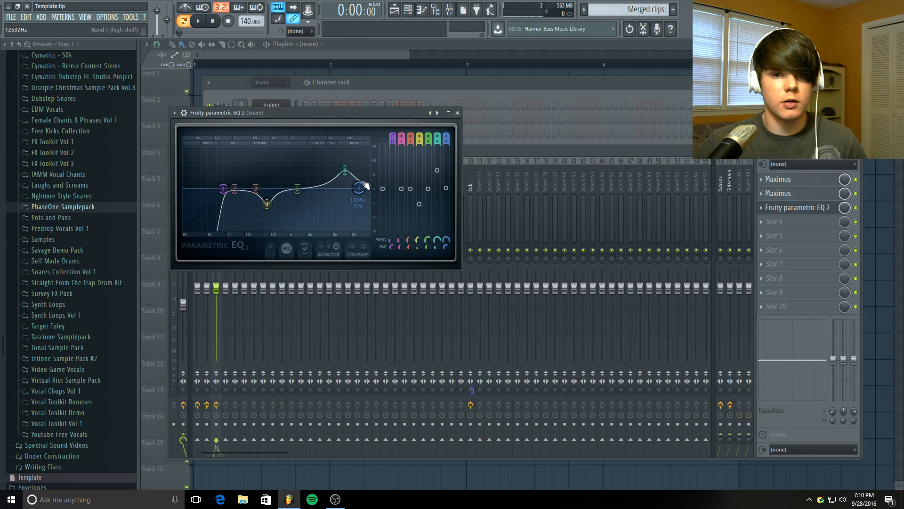
drag(345, 170, 342, 194)
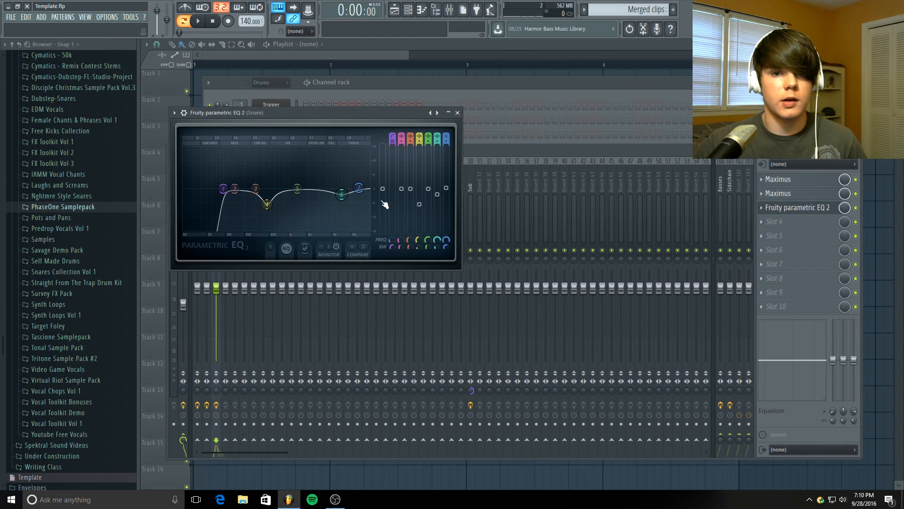
drag(435, 243, 435, 248)
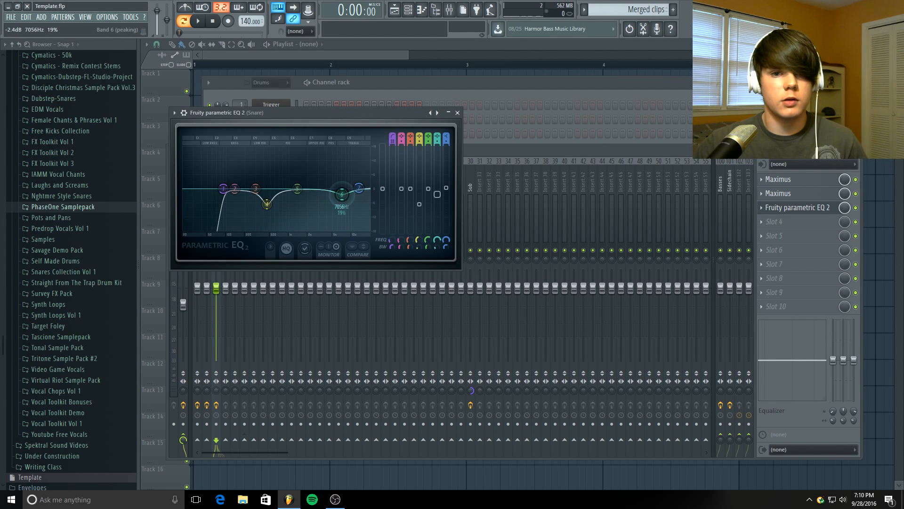
key(space)
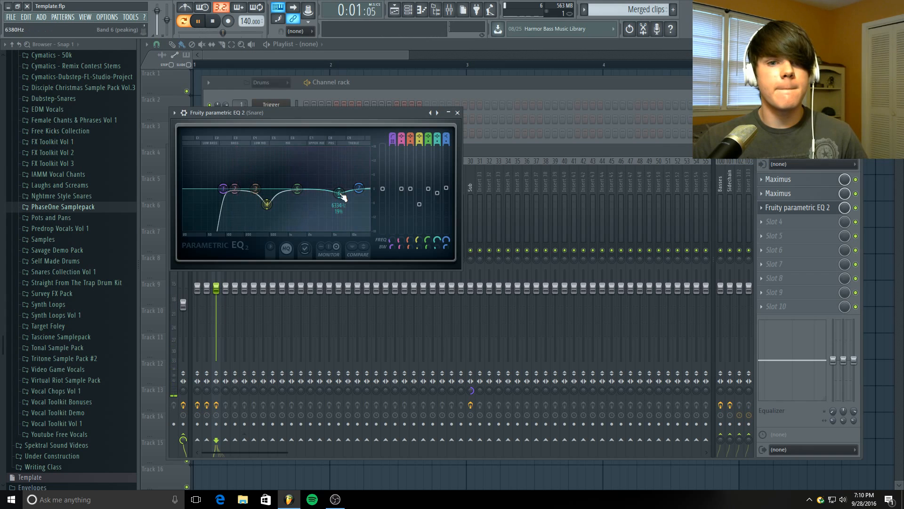
drag(341, 195, 338, 192)
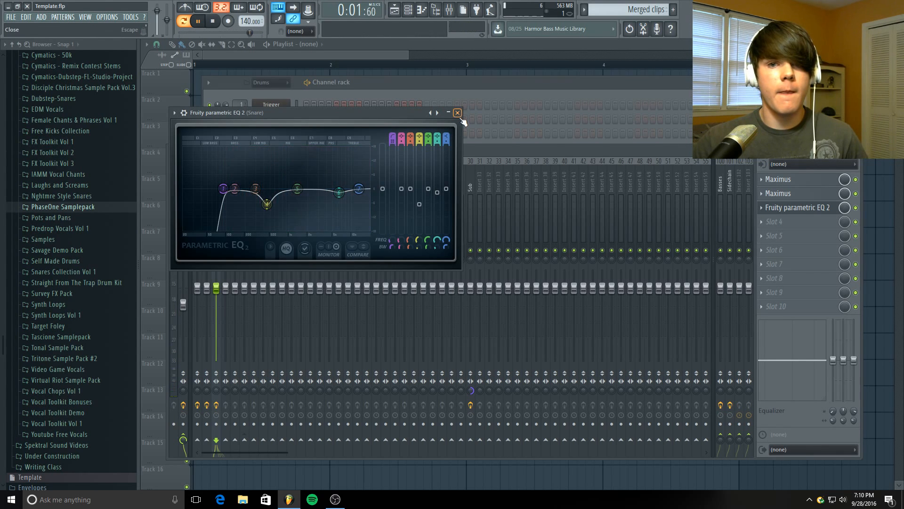
In the snare's slot 2 Maximus, raise the mid band level to 1.5 dB and settle it at 0.8 dB during playback
click(822, 211)
click(778, 194)
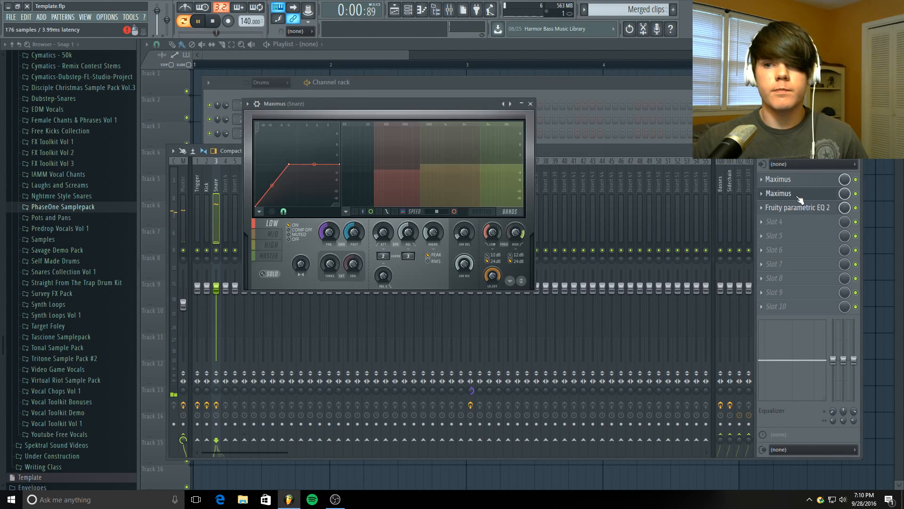
click(214, 21)
click(275, 234)
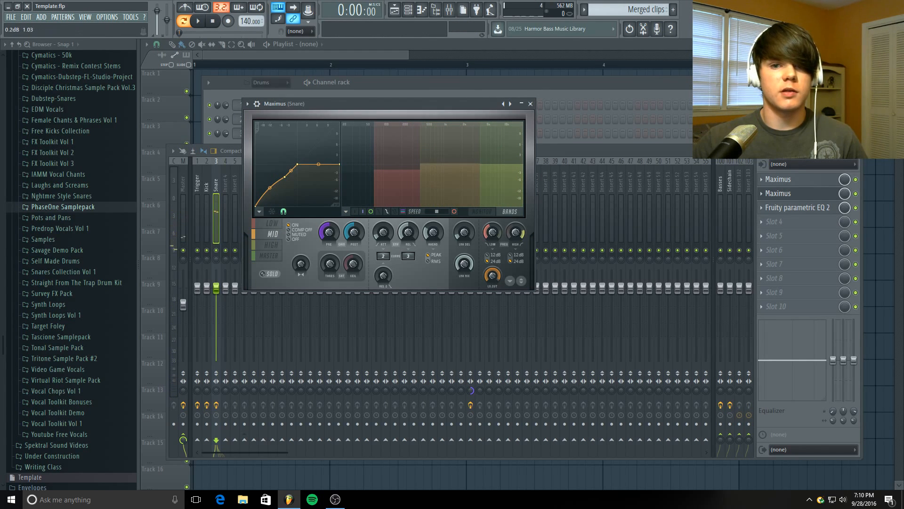
mouse_move(450, 164)
mouse_down()
mouse_move(450, 140)
mouse_move(450, 159)
mouse_up()
click(202, 19)
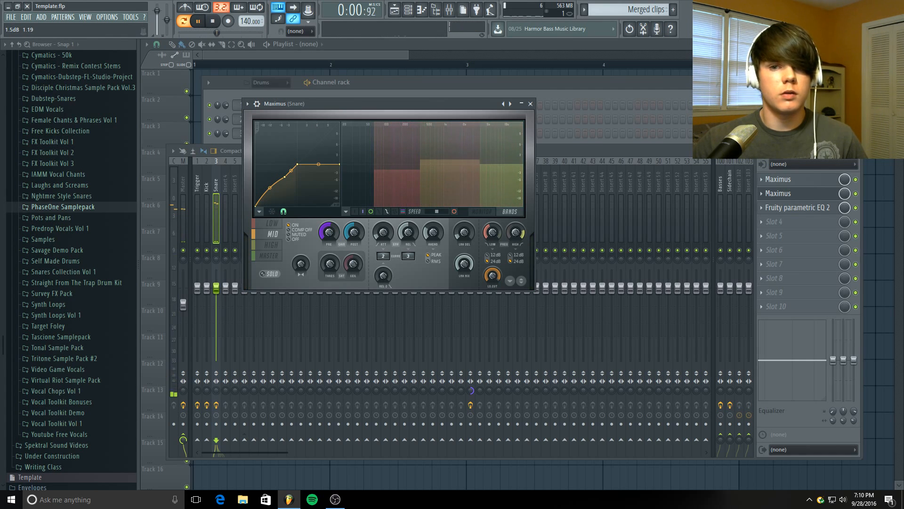
drag(449, 159, 449, 161)
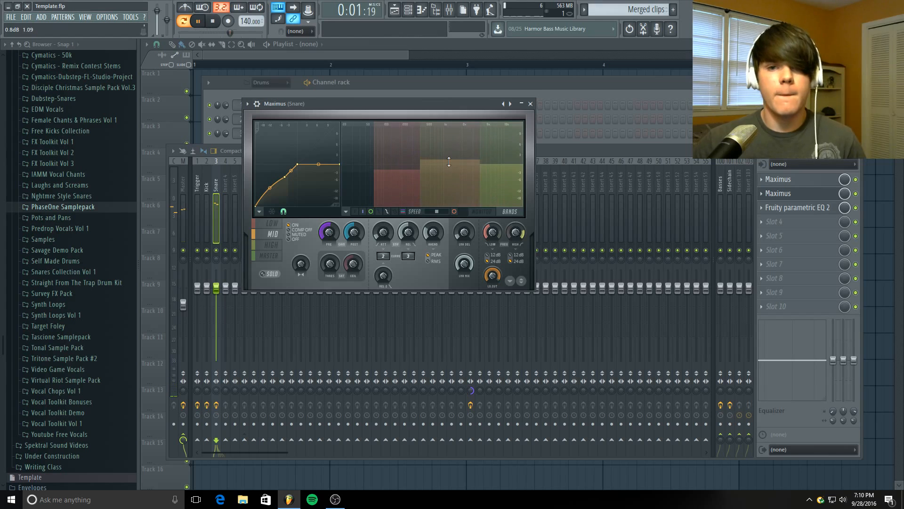
click(530, 104)
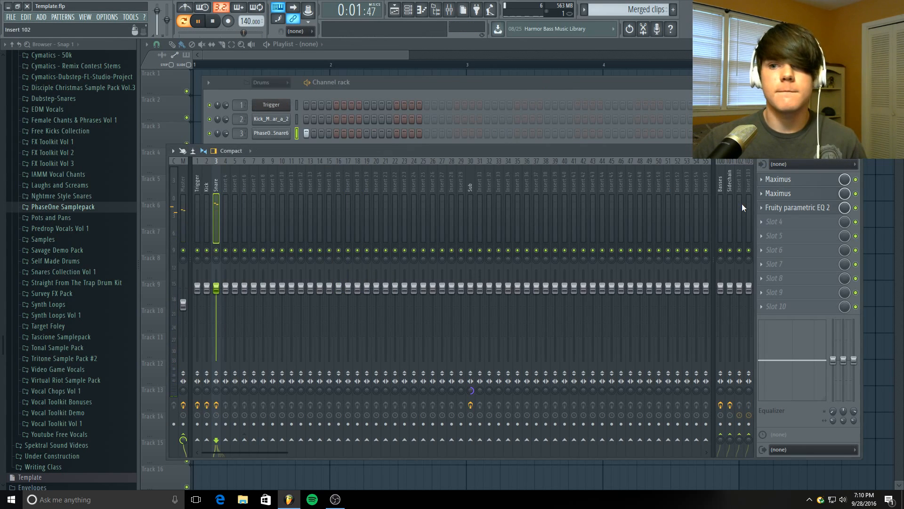
click(214, 21)
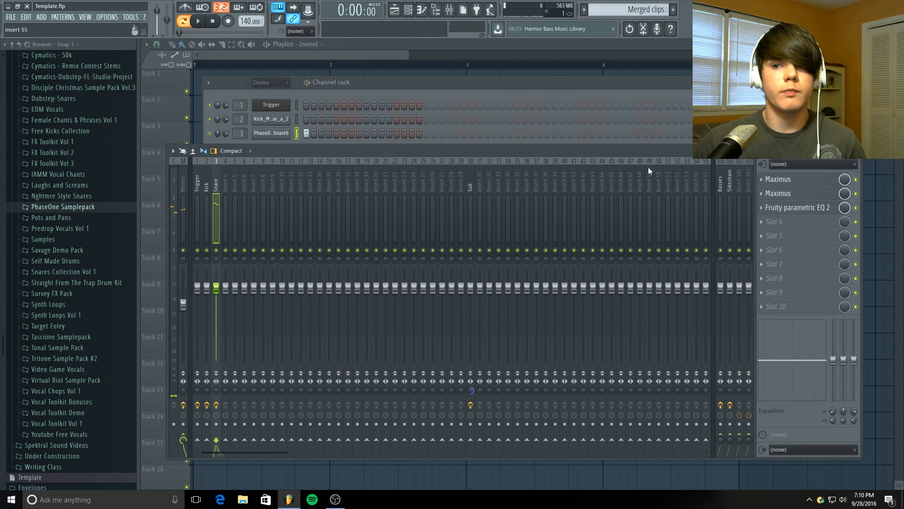
Set the low band level of the snare's slot 2 Maximus to -0.3 dB and check it during playback
click(771, 222)
click(765, 276)
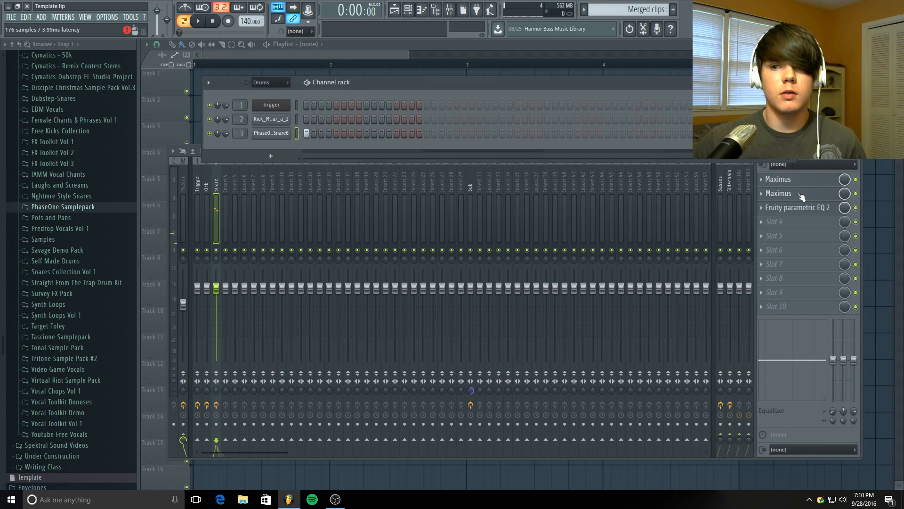
click(272, 224)
drag(354, 232, 355, 224)
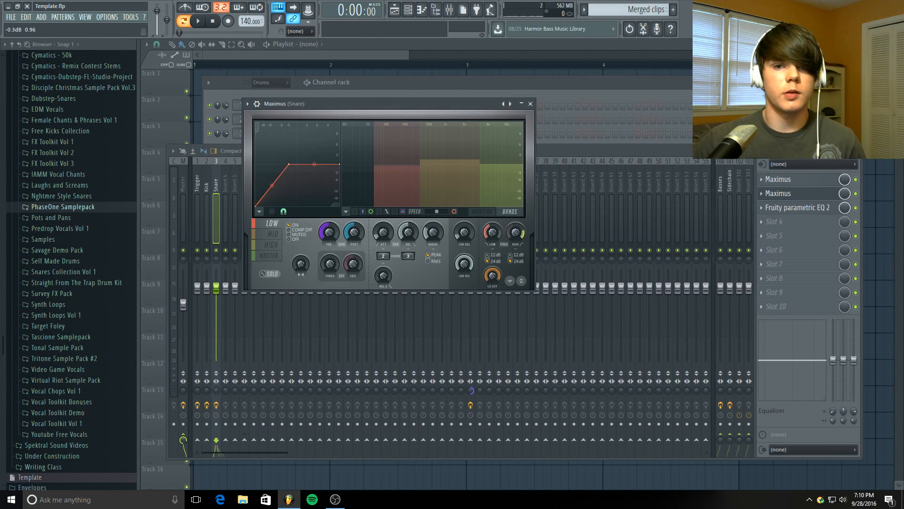
key(space)
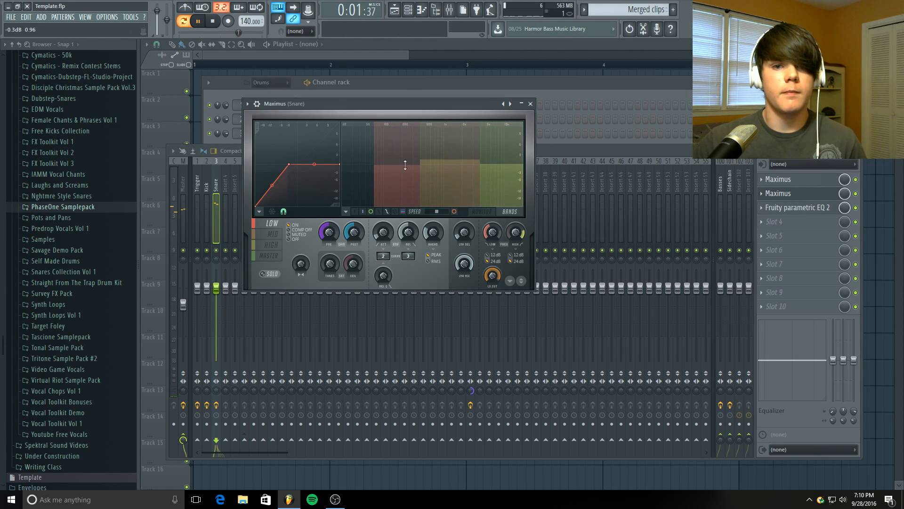
click(214, 22)
click(530, 103)
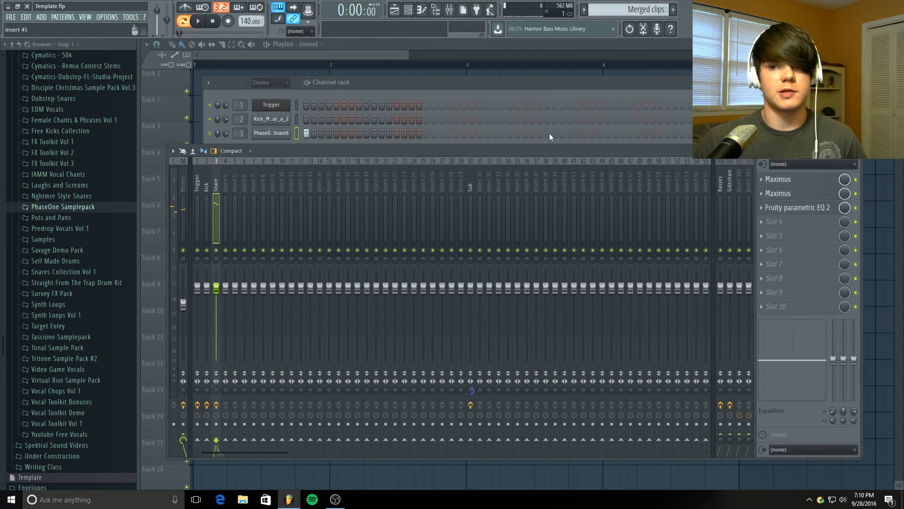
Add a Maximus to the snare's effect slot 4 and shift its master curve's knee to a slightly lower input level during playback
click(775, 222)
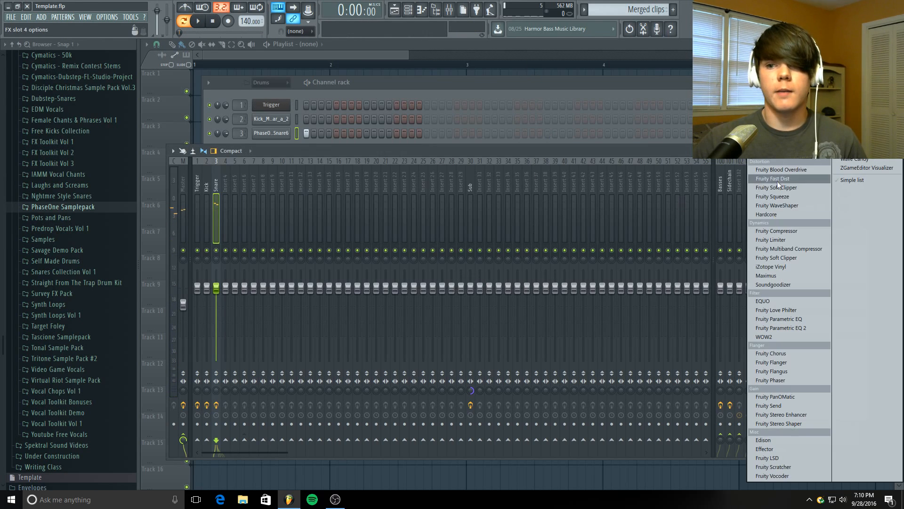
click(784, 276)
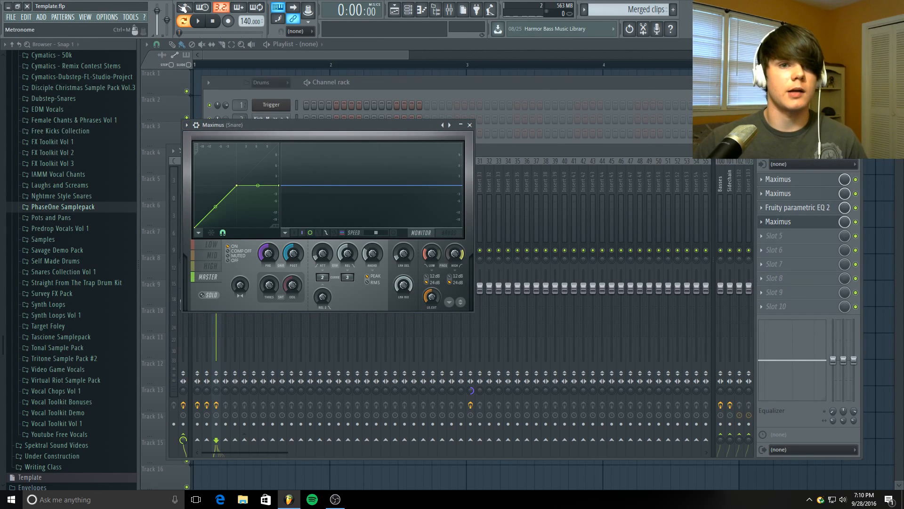
click(201, 21)
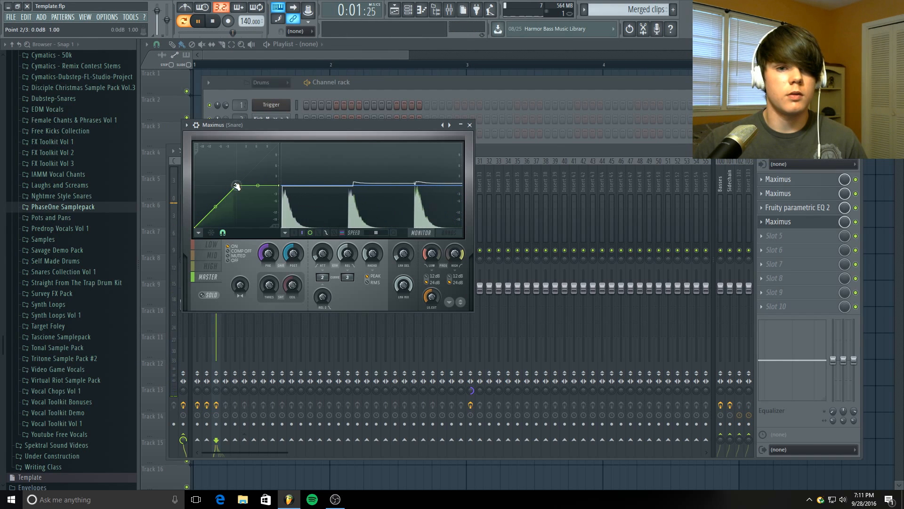
drag(237, 185, 232, 185)
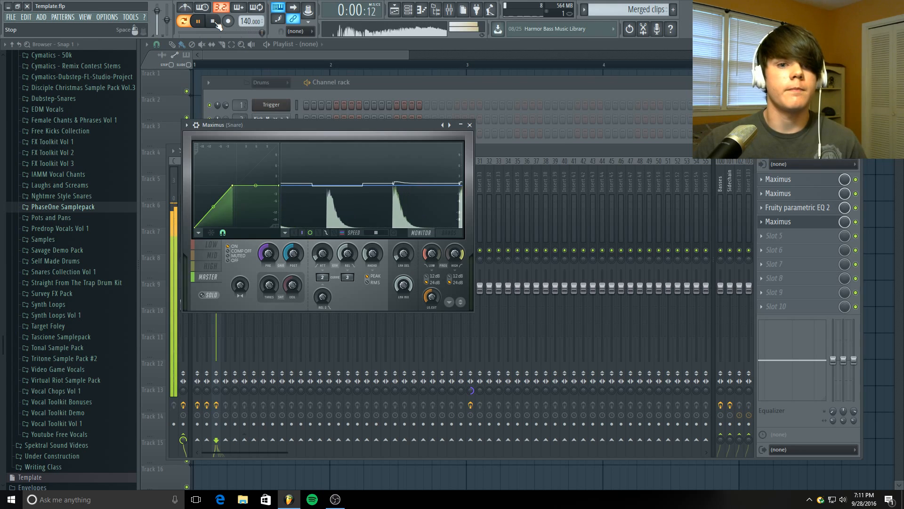
key(space)
click(470, 125)
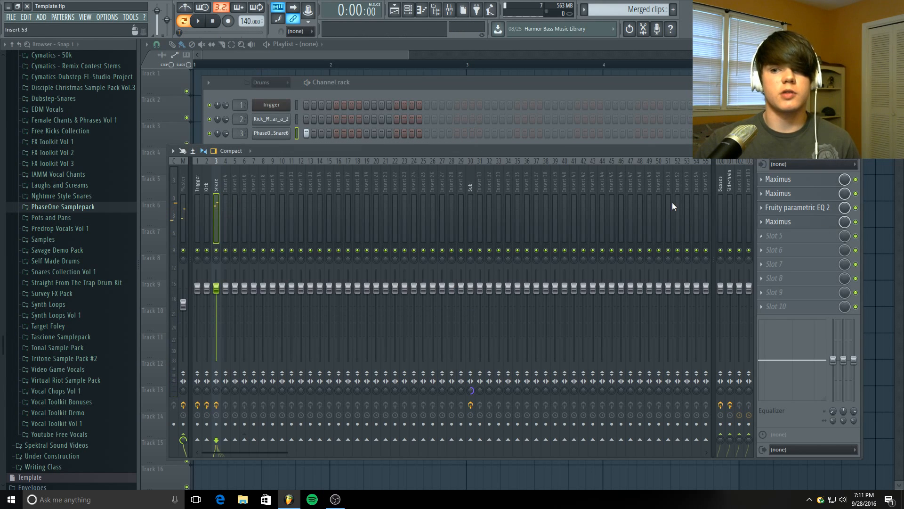
Add a Maximus to effect slot 4 of the Kick mixer track and play the pattern briefly
click(210, 191)
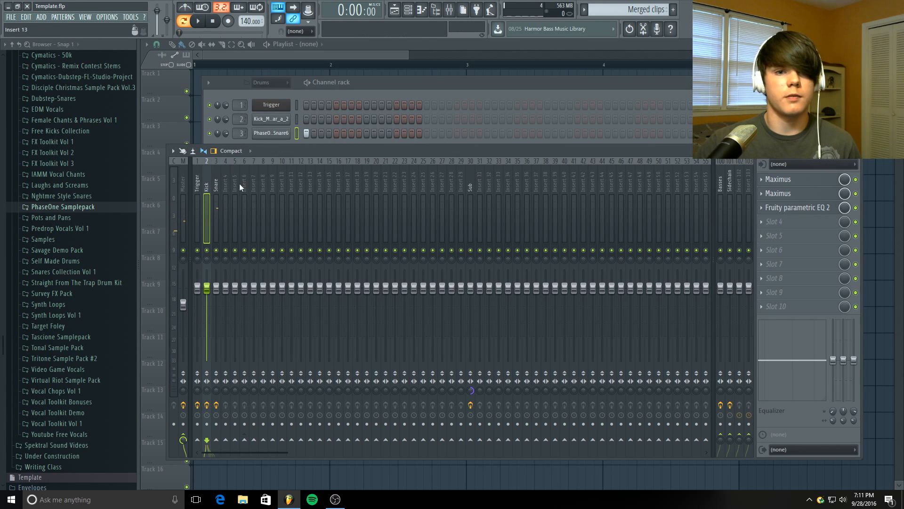
click(774, 219)
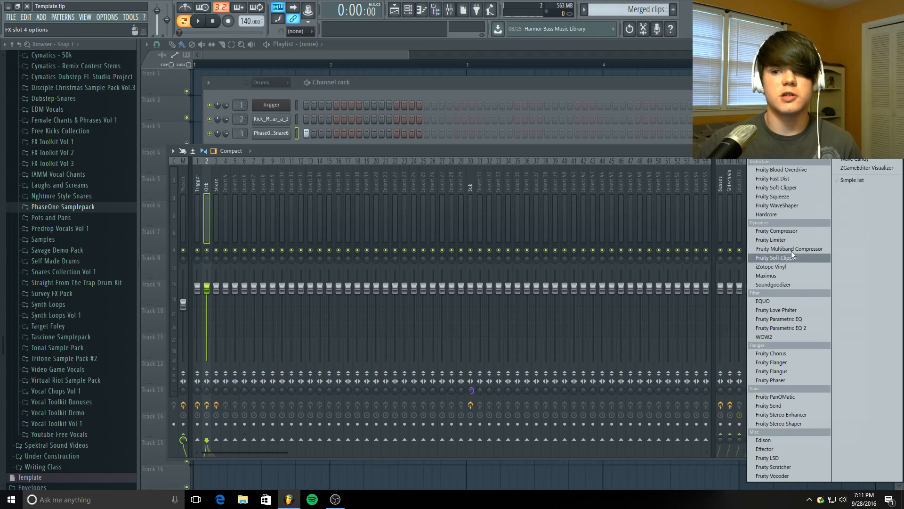
click(789, 276)
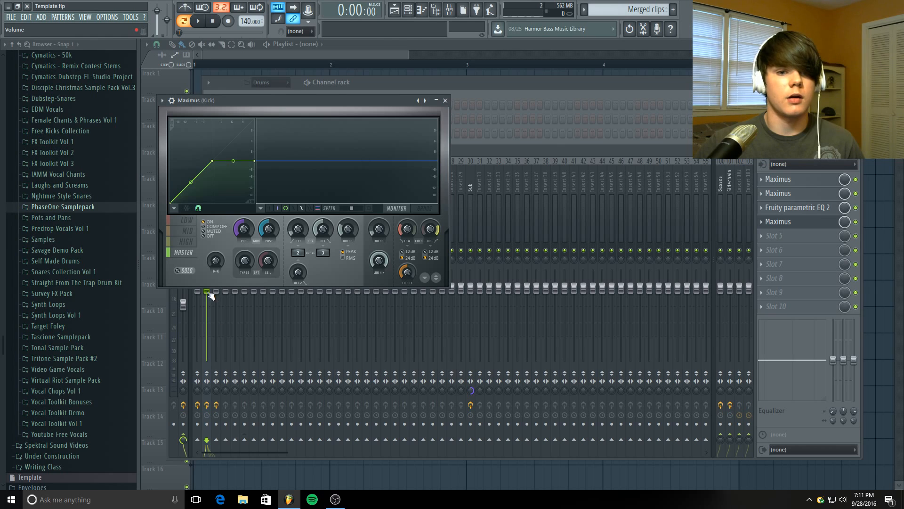
key(space)
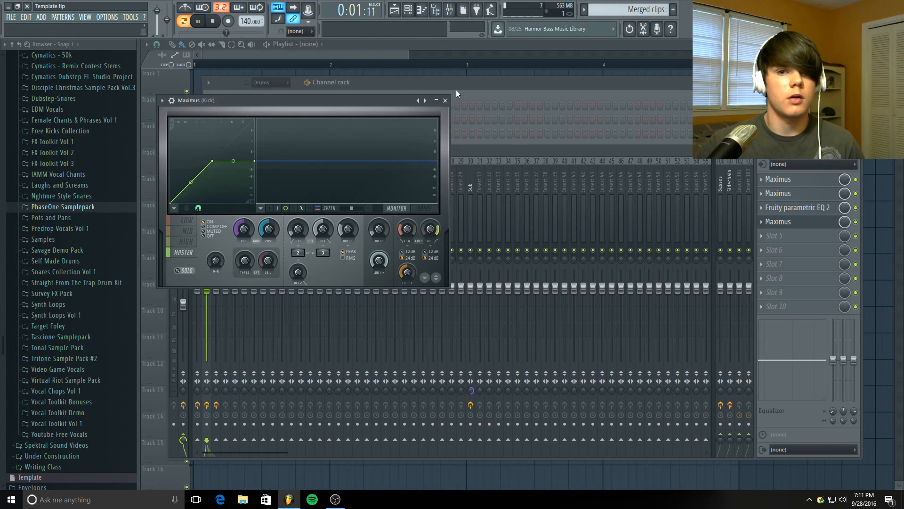
click(446, 100)
key(space)
Swap the first-step hit from snare to kick and set the master curve's knee in the kick's slot 4 Maximus to -1.5 dB during playback
click(382, 94)
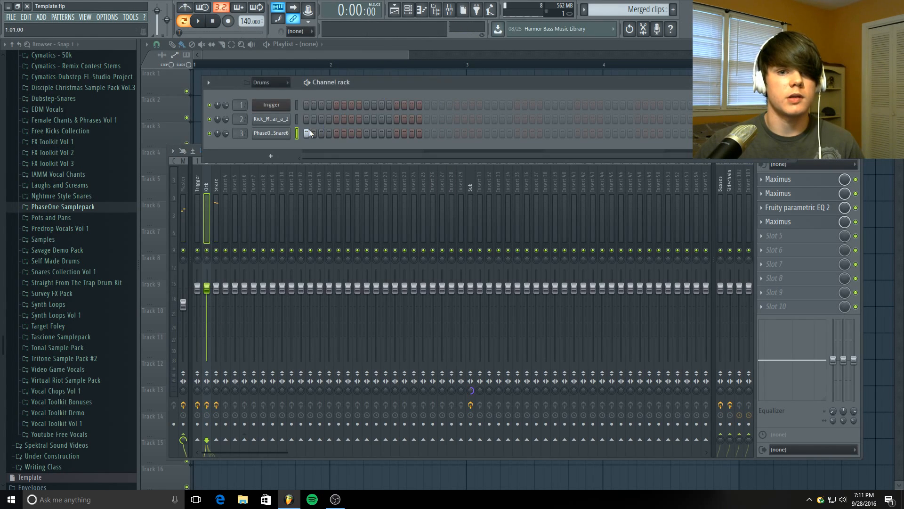
click(199, 21)
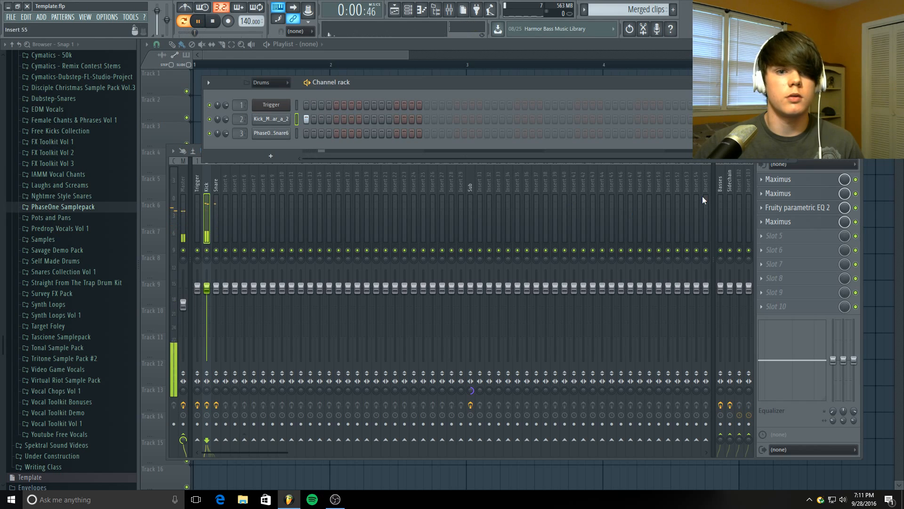
click(804, 153)
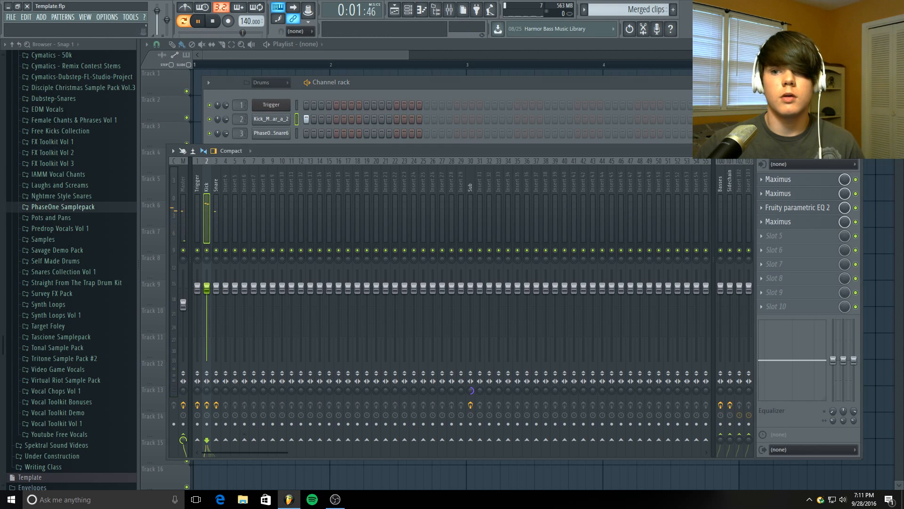
click(793, 222)
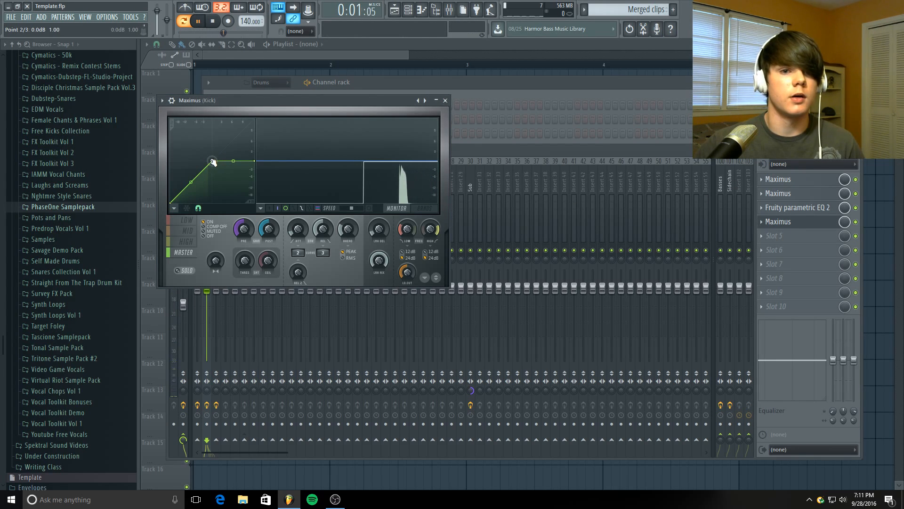
drag(212, 161, 208, 161)
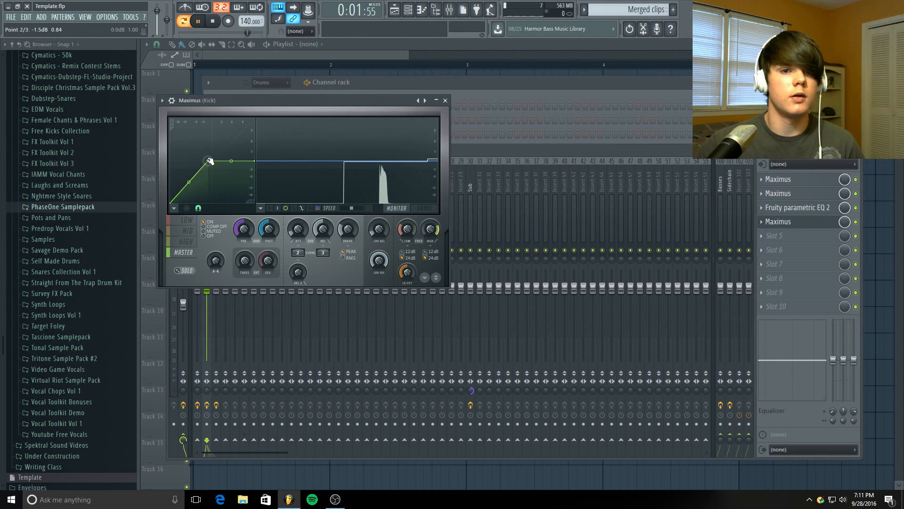
click(445, 100)
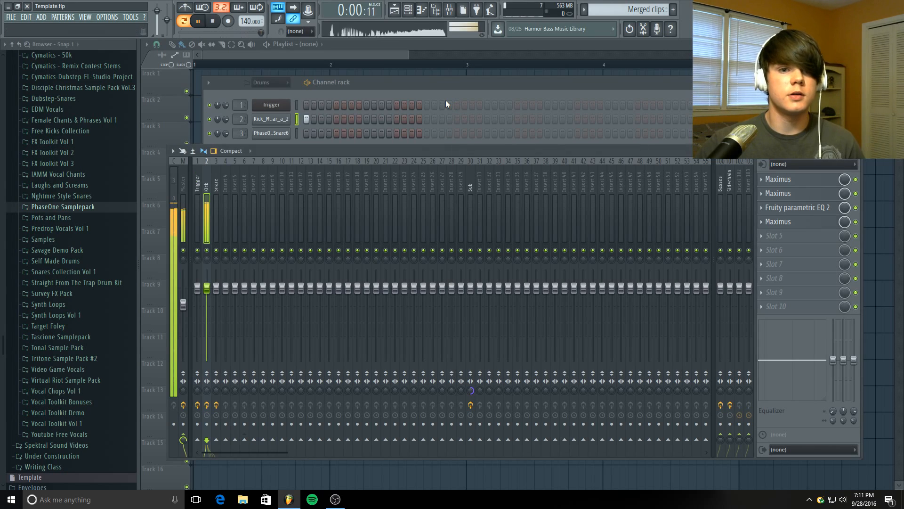
click(214, 21)
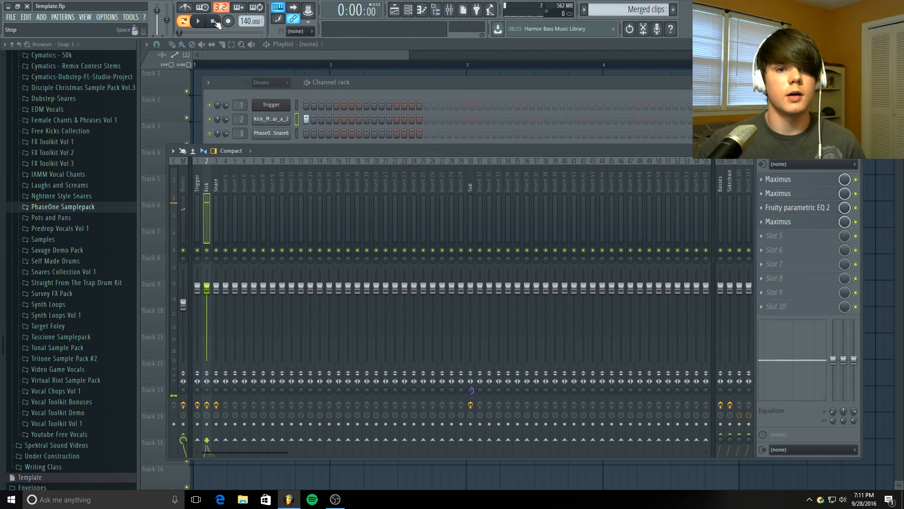
Return the first-step hit to the snare, disable the snare mixer track's effects, and play the pattern to hear it unprocessed
click(370, 82)
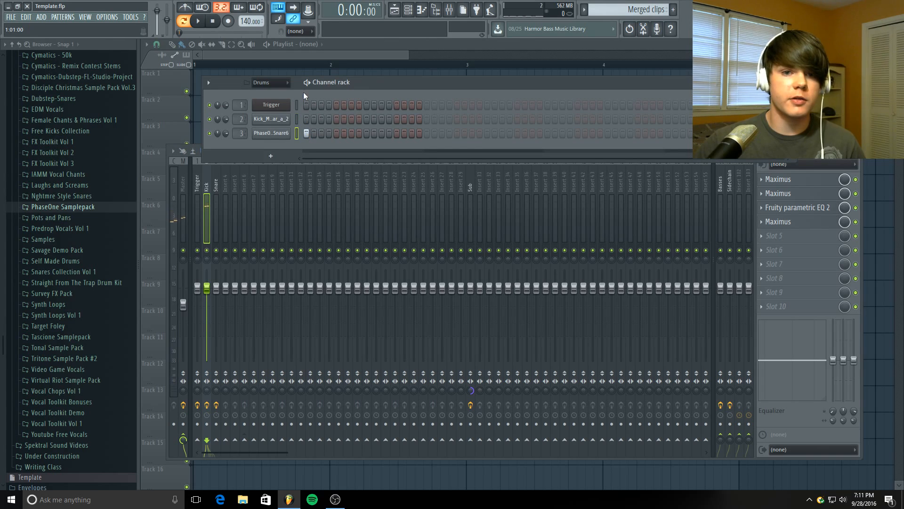
click(207, 189)
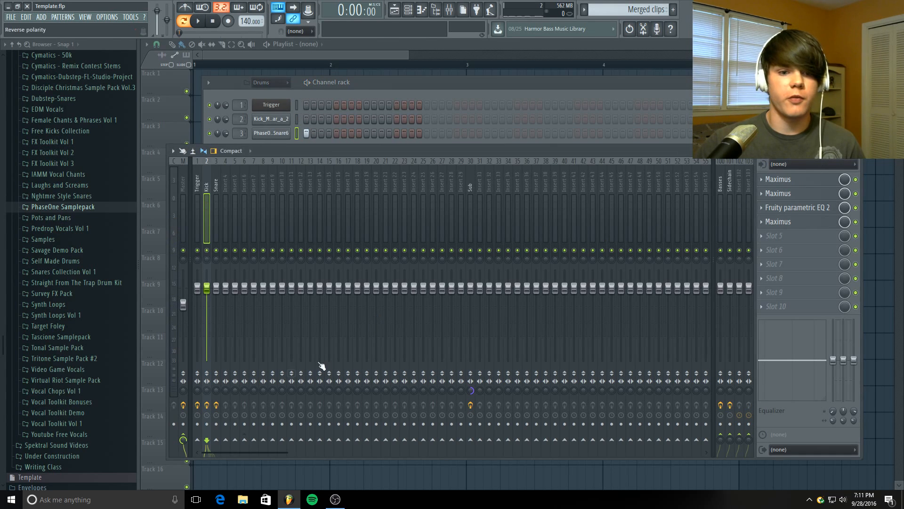
click(217, 405)
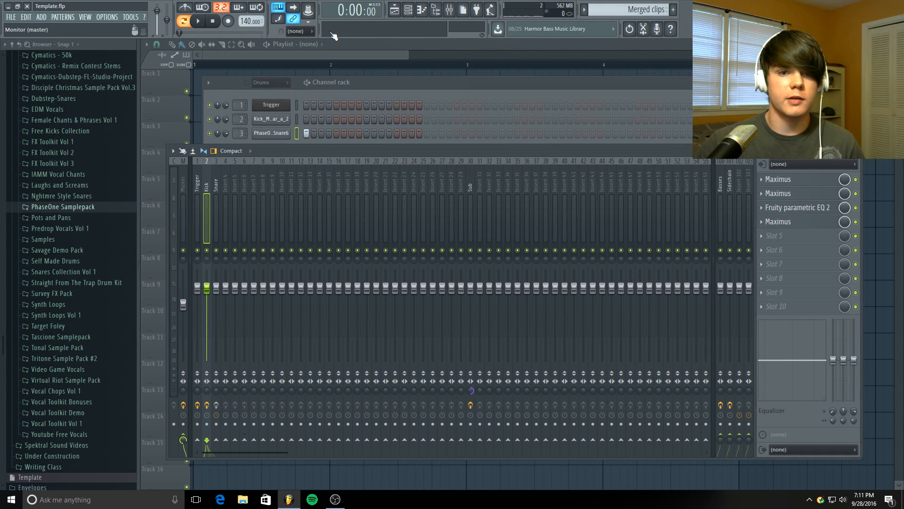
click(311, 84)
key(space)
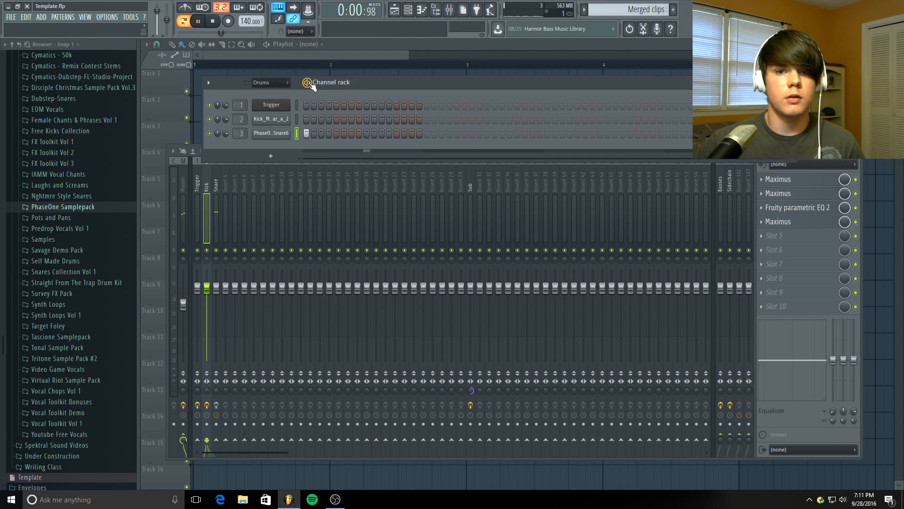
key(space)
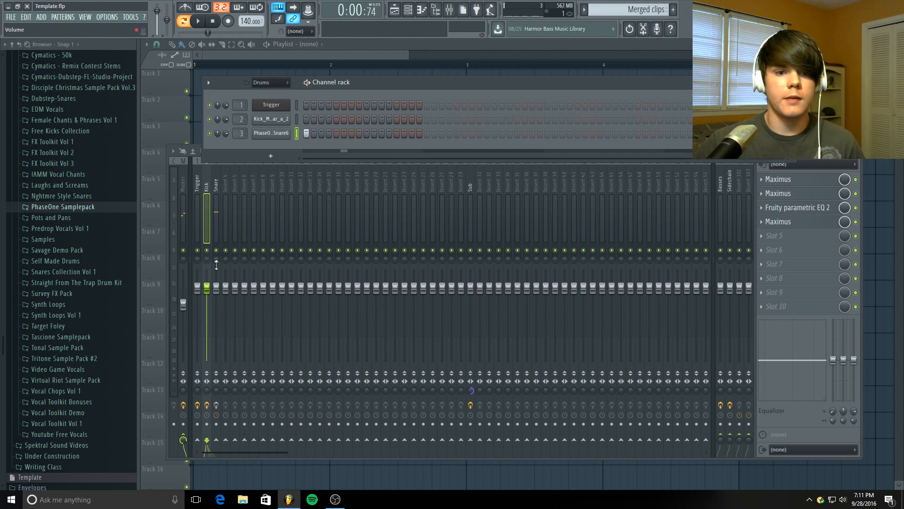
Re-enable the snare track's effects, play the pattern to hear it processed, and move the channel rack slightly higher
click(217, 405)
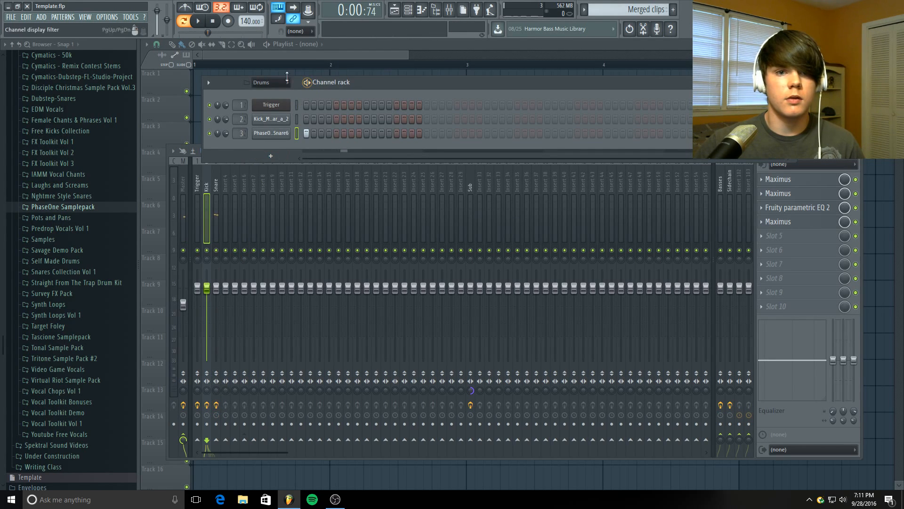
key(space)
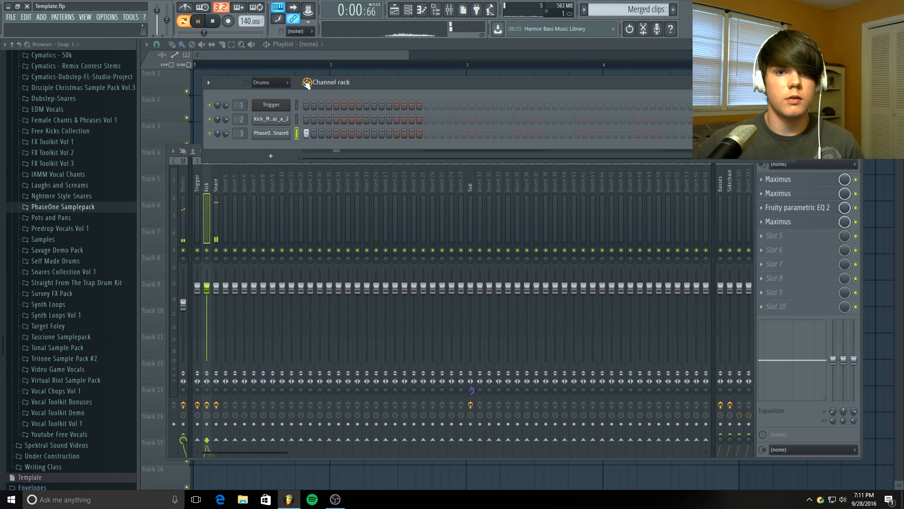
click(213, 21)
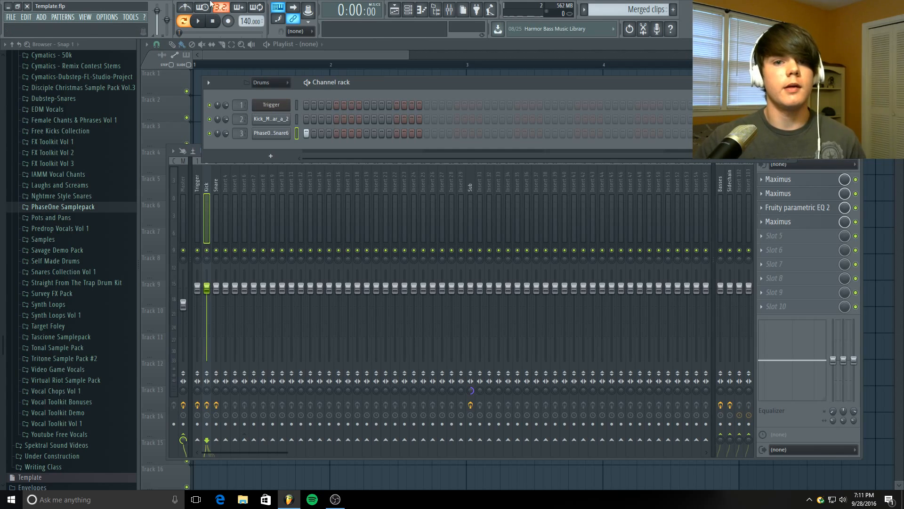
drag(387, 84, 391, 75)
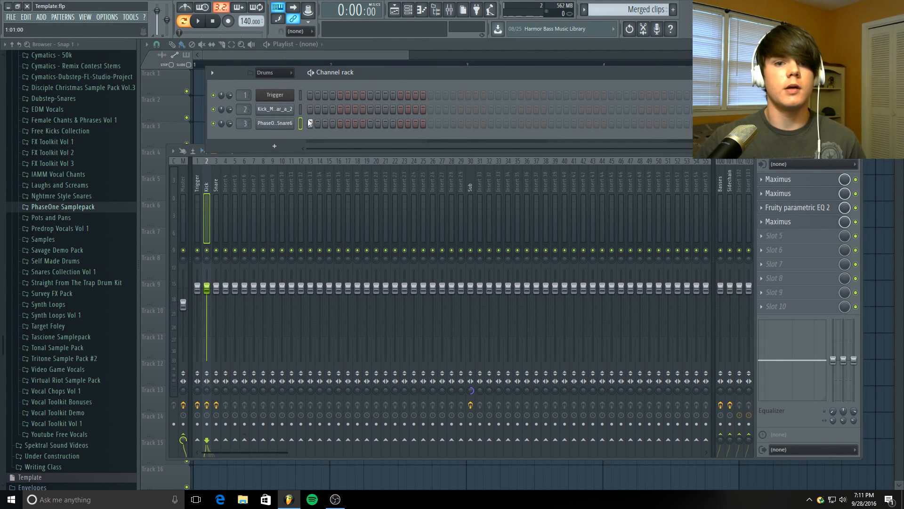